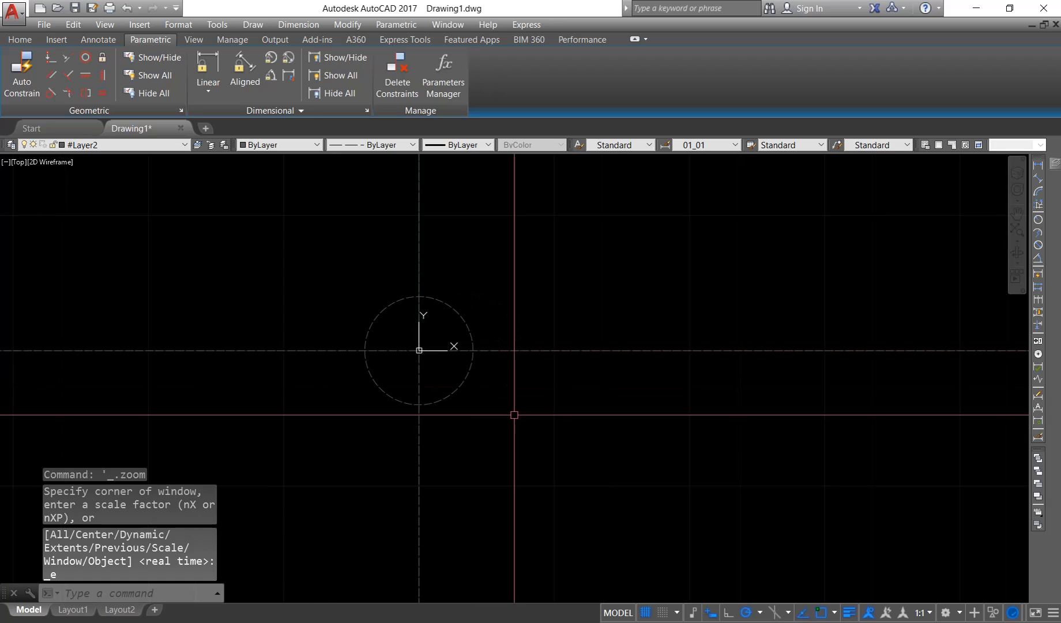
# - Offset the vertical centerline through the origin 12 units to the right
pyautogui.write('o')
pyautogui.press('Return')
pyautogui.write('12')
pyautogui.press('Return')
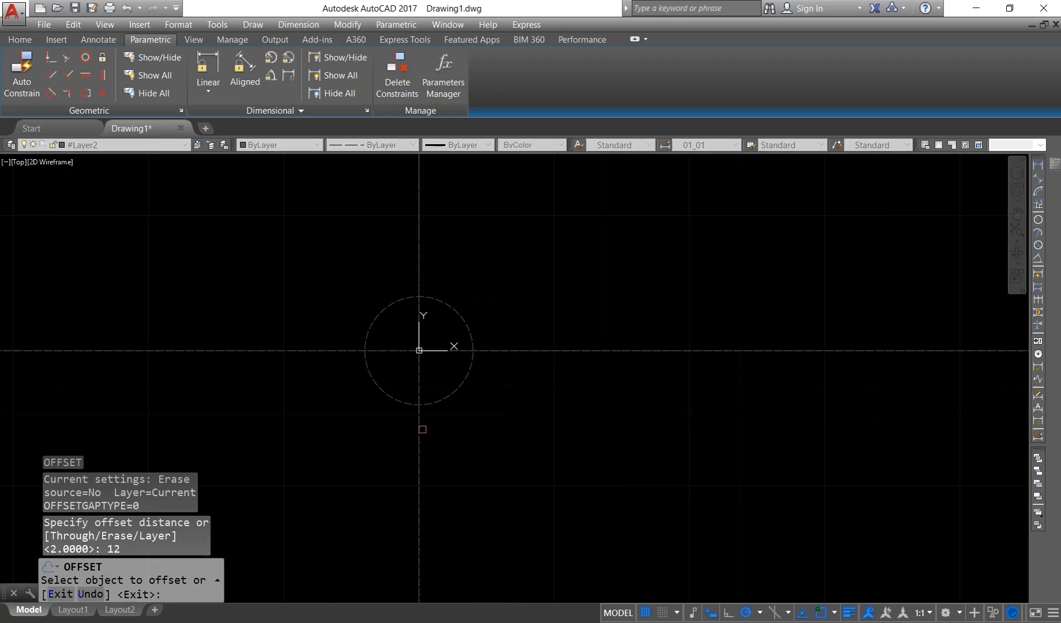
pyautogui.click(421, 429)
pyautogui.click(537, 435)
pyautogui.press('Return')
# - Offset the horizontal centerline 6 units downward, and offset the resulting line another 6 units downward
pyautogui.press('Return')
pyautogui.write('6')
pyautogui.press('Return')
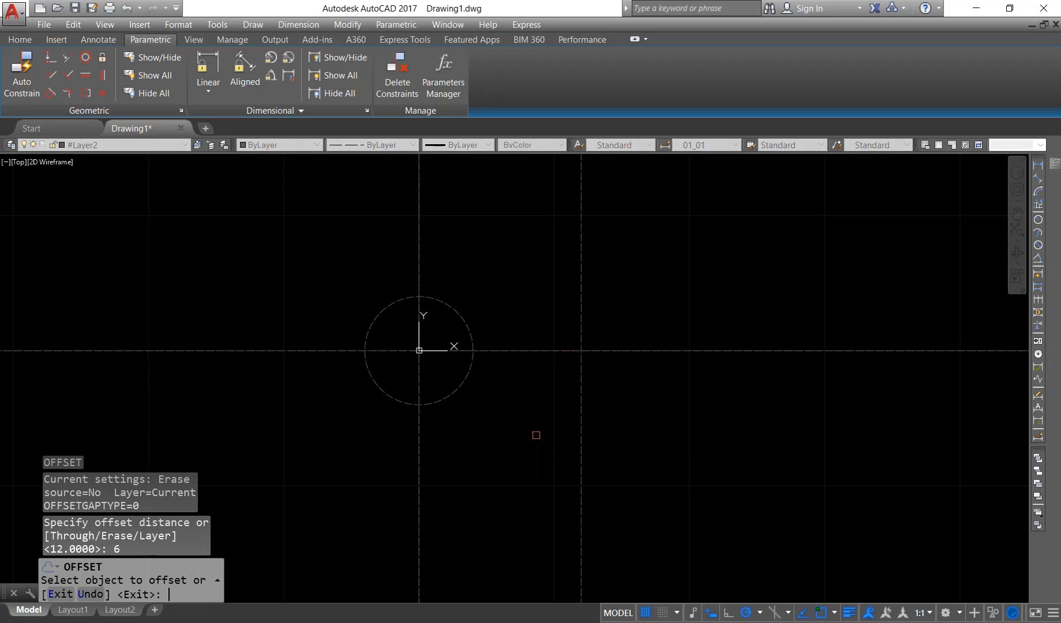
pyautogui.click(523, 352)
pyautogui.click(525, 401)
pyautogui.click(522, 432)
pyautogui.click(522, 456)
pyautogui.press('Return')
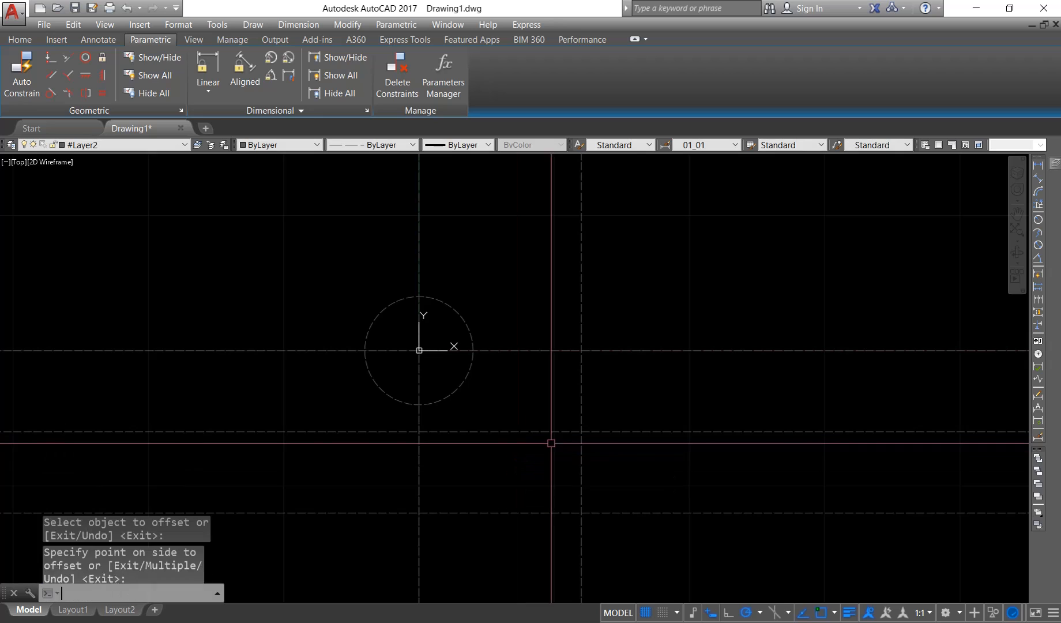
# - Draw a circle of radius 3 centred where the lowest horizontal line crosses the offset vertical line
pyautogui.moveTo(552, 443); pyautogui.dragTo(547, 400, button='middle')
pyautogui.write('c')
pyautogui.press('Return')
pyautogui.click(576, 470)
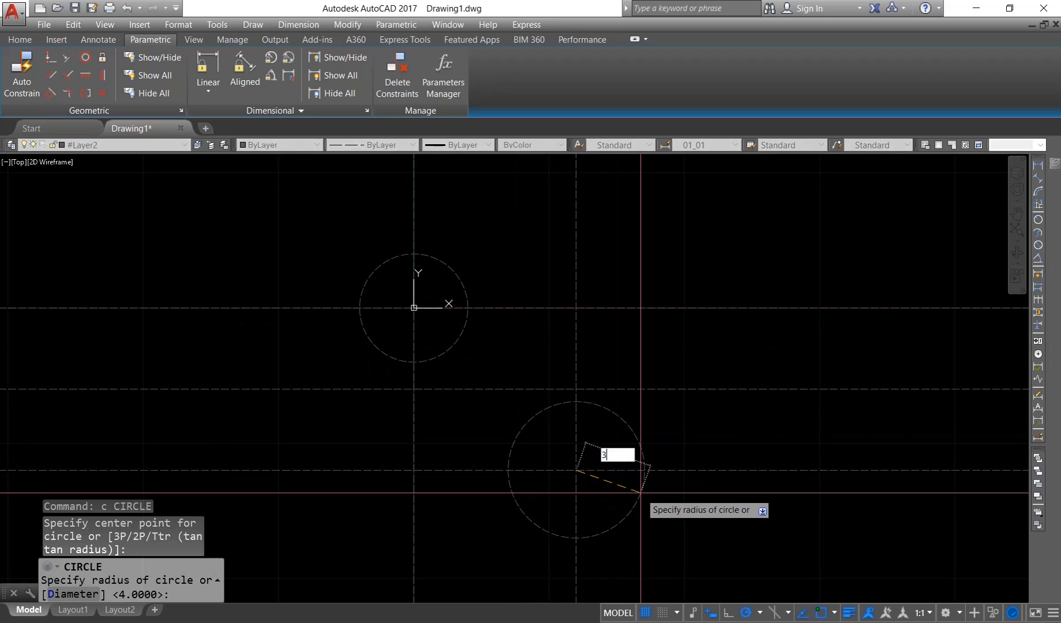
pyautogui.press('Return')
# - Apply a Fix constraint to the circle at the origin and to the smaller circle below it
pyautogui.scroll(-2, 576, 472)
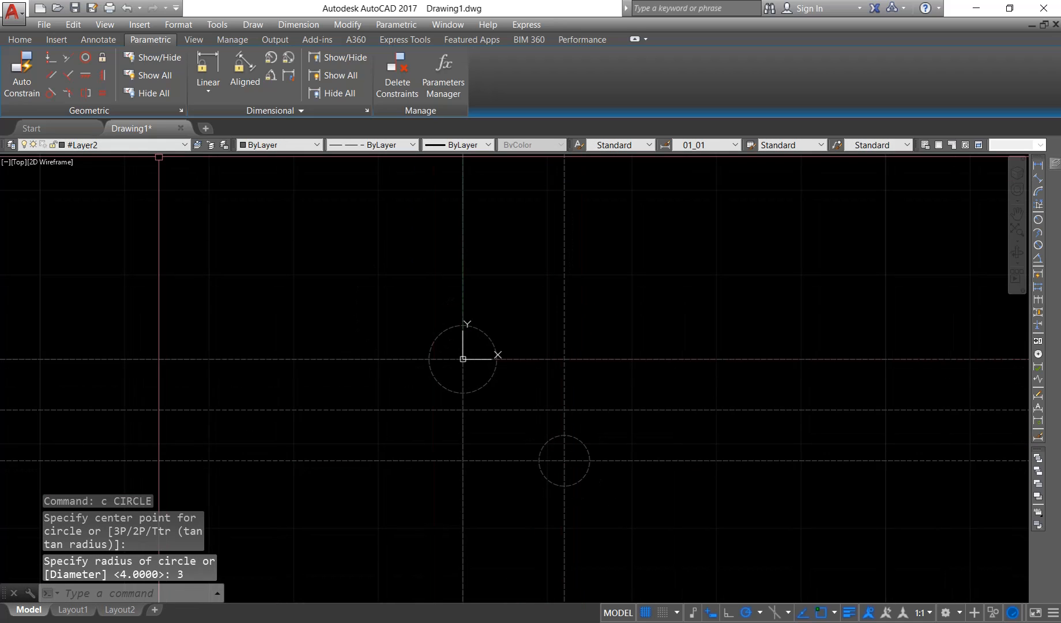
pyautogui.click(102, 57)
pyautogui.click(451, 326)
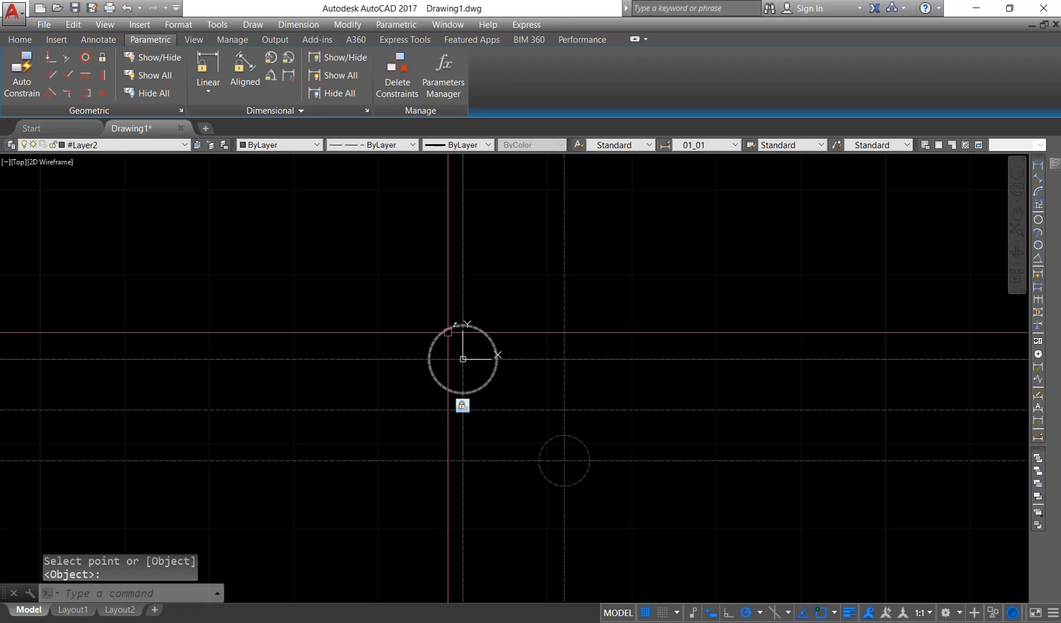
pyautogui.click(564, 460)
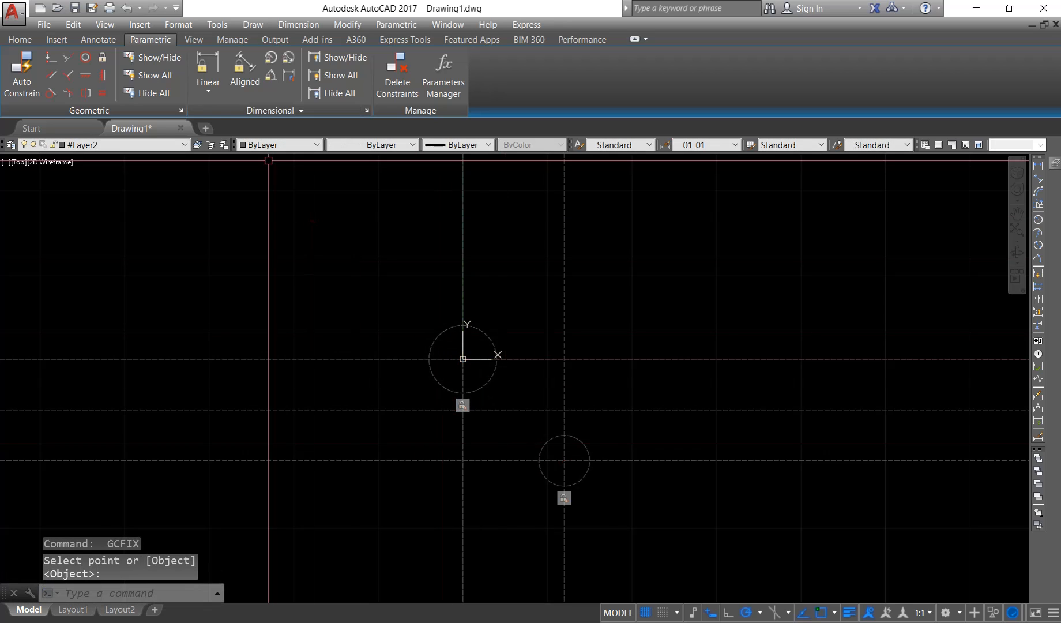
# - Add a diameter dimensional constraint to the circle at the origin
pyautogui.click(289, 57)
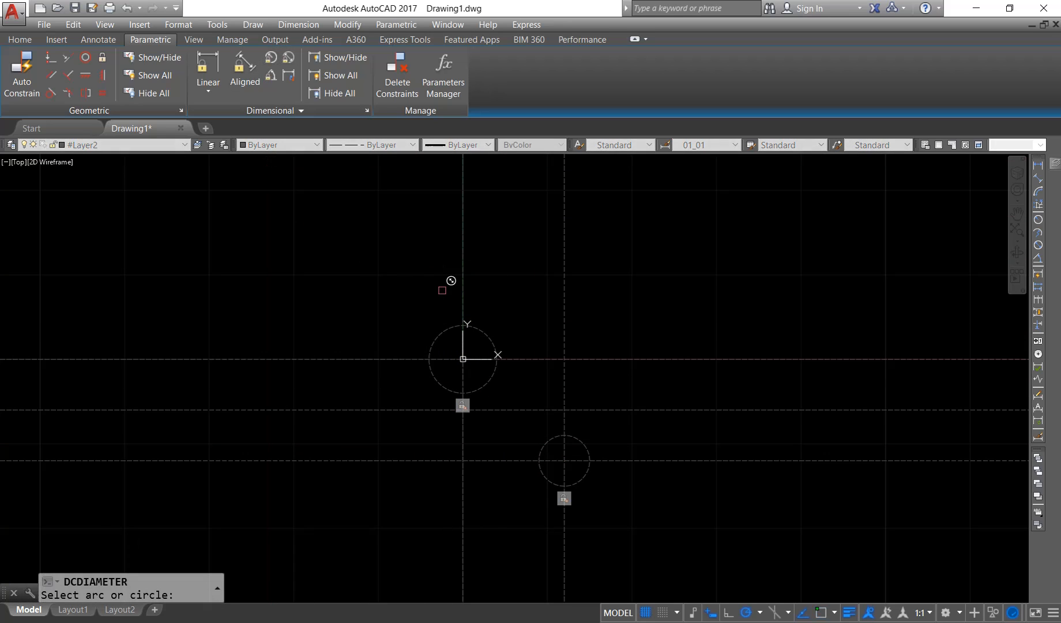
pyautogui.click(460, 325)
pyautogui.click(462, 359)
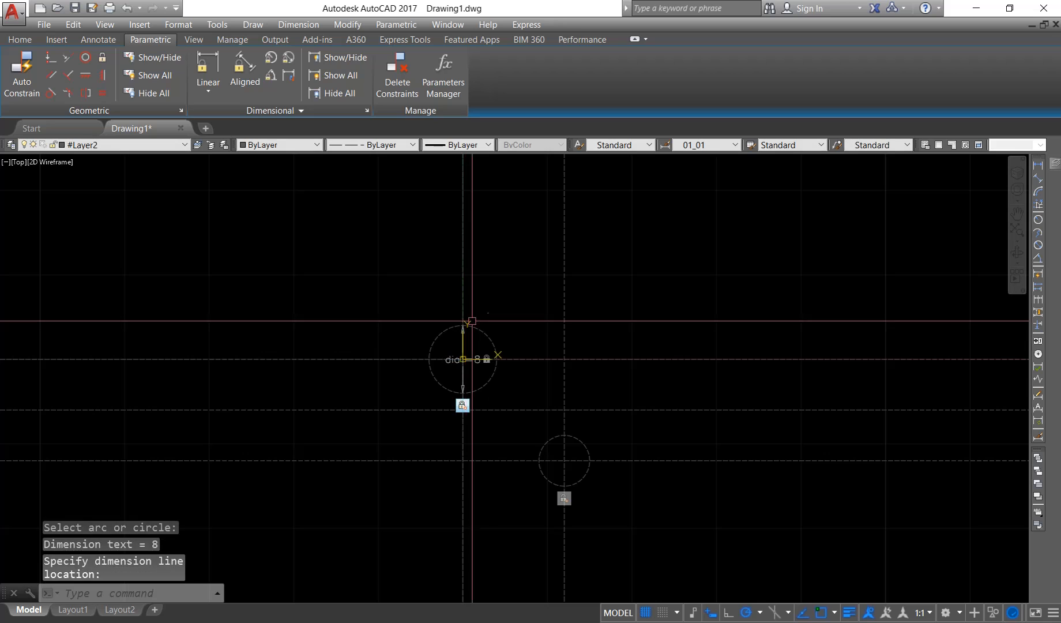
pyautogui.click(497, 311)
pyautogui.press('Escape')
# - Add a diameter dimensional constraint to the smaller circle
pyautogui.press('Return')
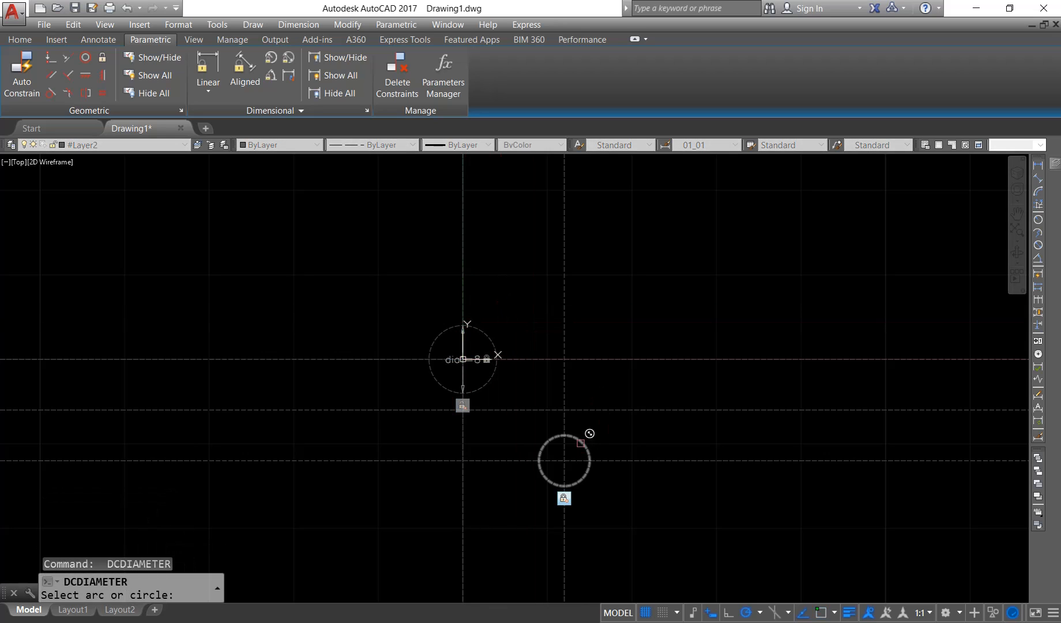
pyautogui.click(581, 442)
pyautogui.scroll(2, 572, 436)
pyautogui.click(559, 434)
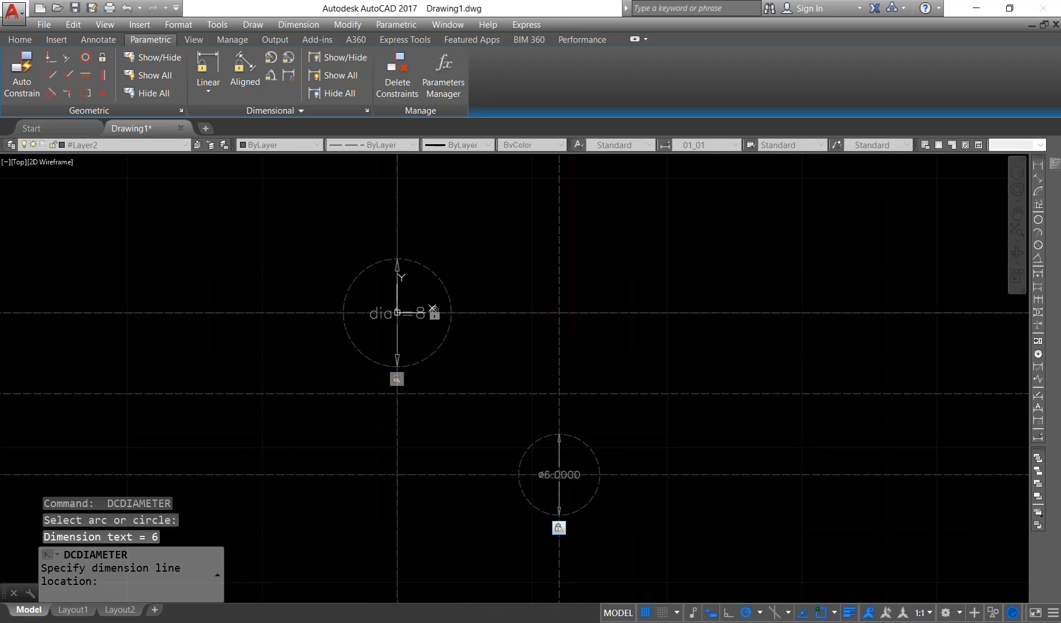
pyautogui.press('Return')
# - Draw a slanted line passing above both circles, from above the origin circle to the lower right of the smaller one
pyautogui.scroll(-2, 560, 389)
pyautogui.moveTo(565, 419); pyautogui.dragTo(563, 405, button='middle')
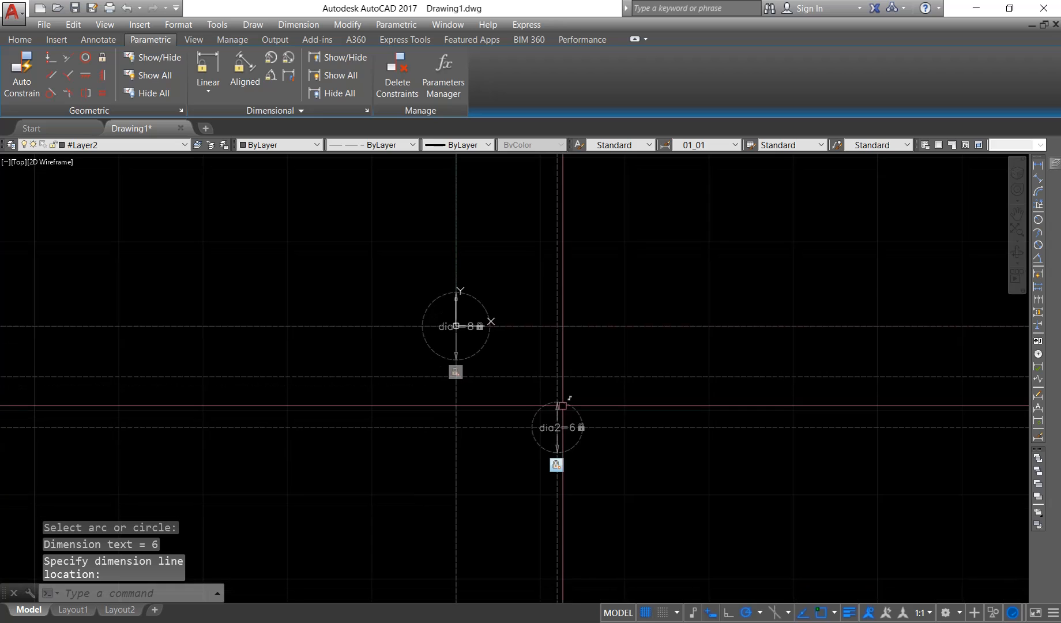
pyautogui.write('l')
pyautogui.press('Return')
pyautogui.click(437, 225)
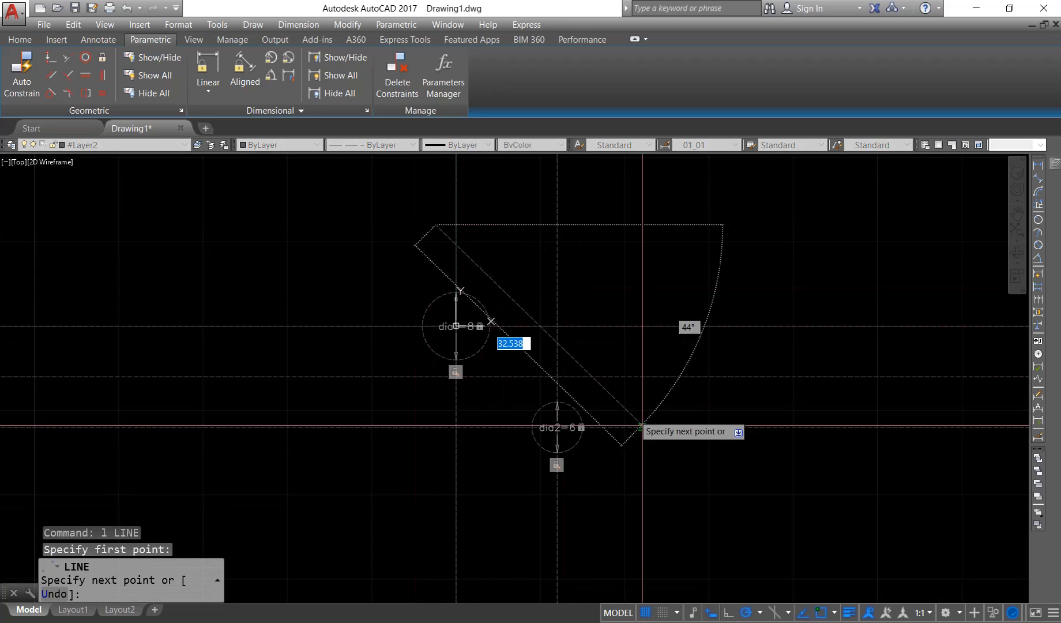
pyautogui.click(656, 472)
pyautogui.press('Return')
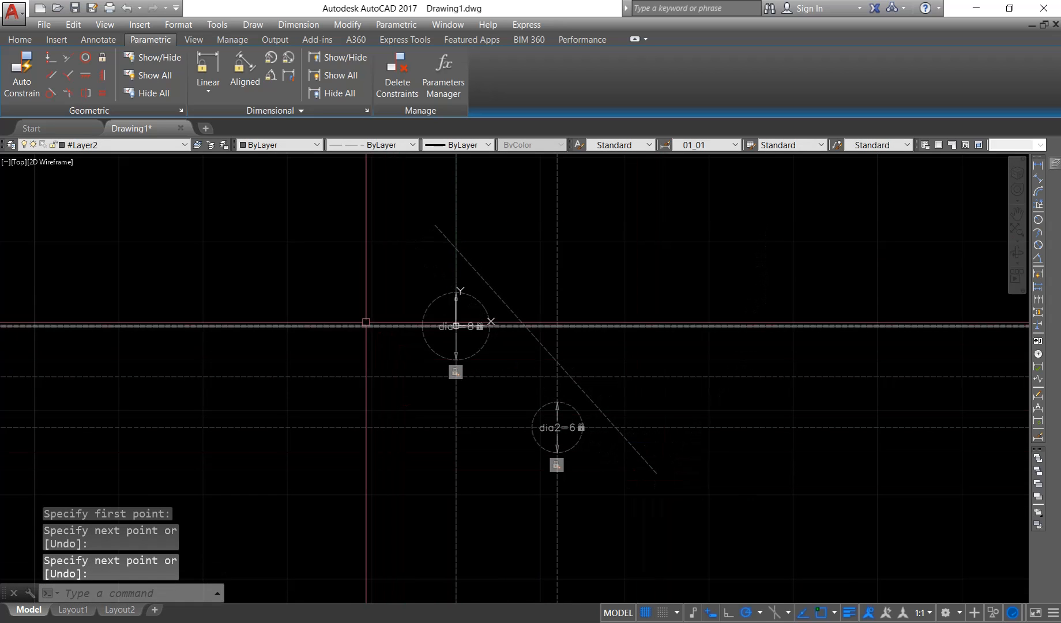
# - Draw a second slanted line about 41 units long passing below both circles toward the lower right
pyautogui.write('l')
pyautogui.press('Return')
pyautogui.click(622, 531)
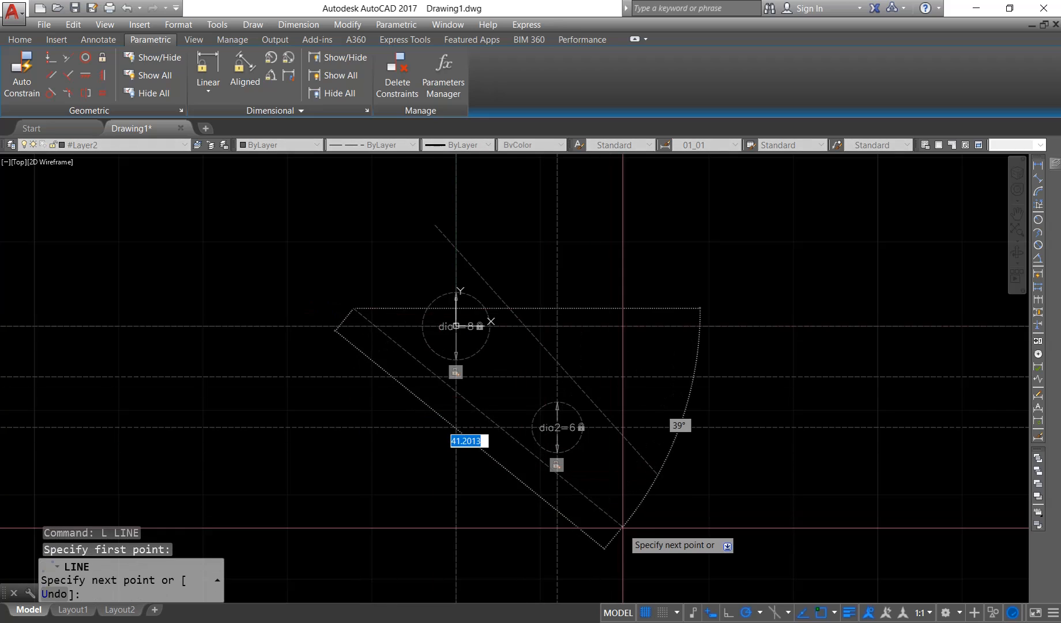
pyautogui.press('Escape')
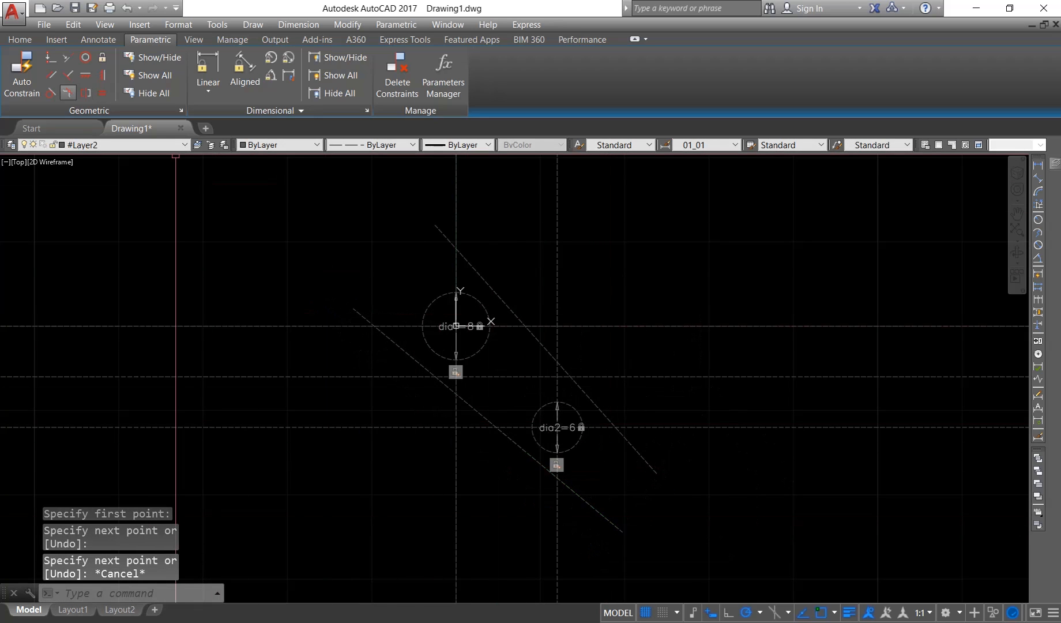
# - Apply Tangent constraints between both circles and each of the two slanted lines
pyautogui.click(51, 93)
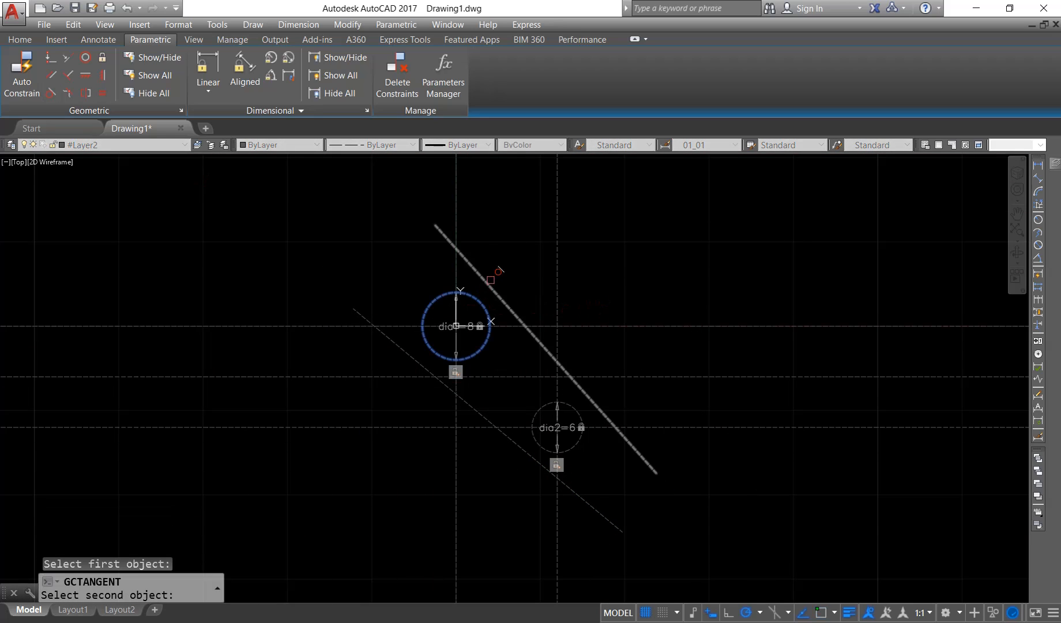
pyautogui.click(491, 280)
pyautogui.press('Return')
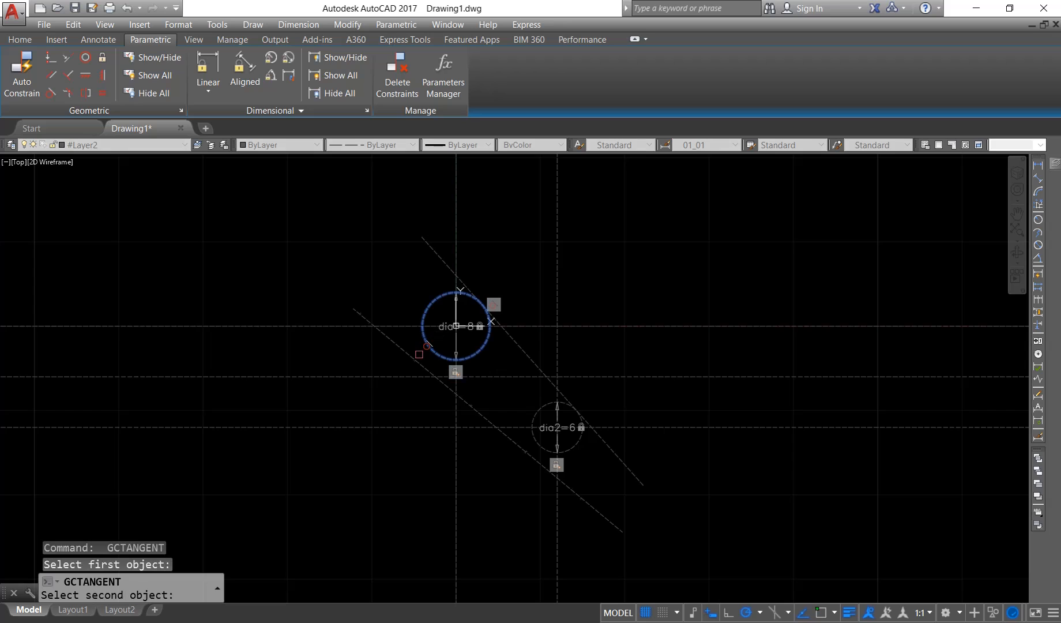
pyautogui.click(419, 354)
pyautogui.press('Return')
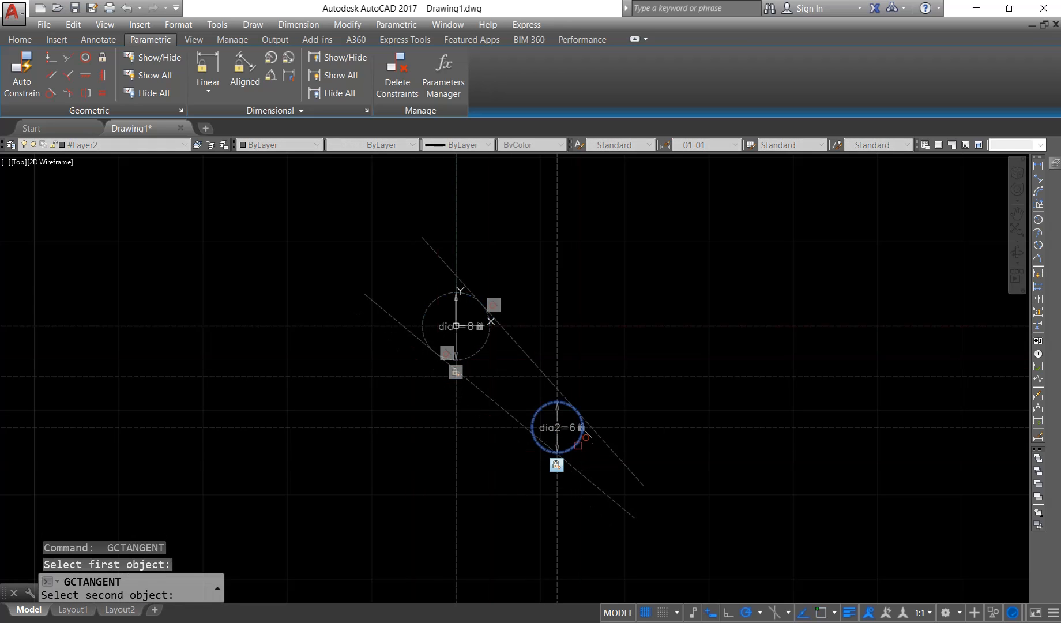
pyautogui.click(605, 440)
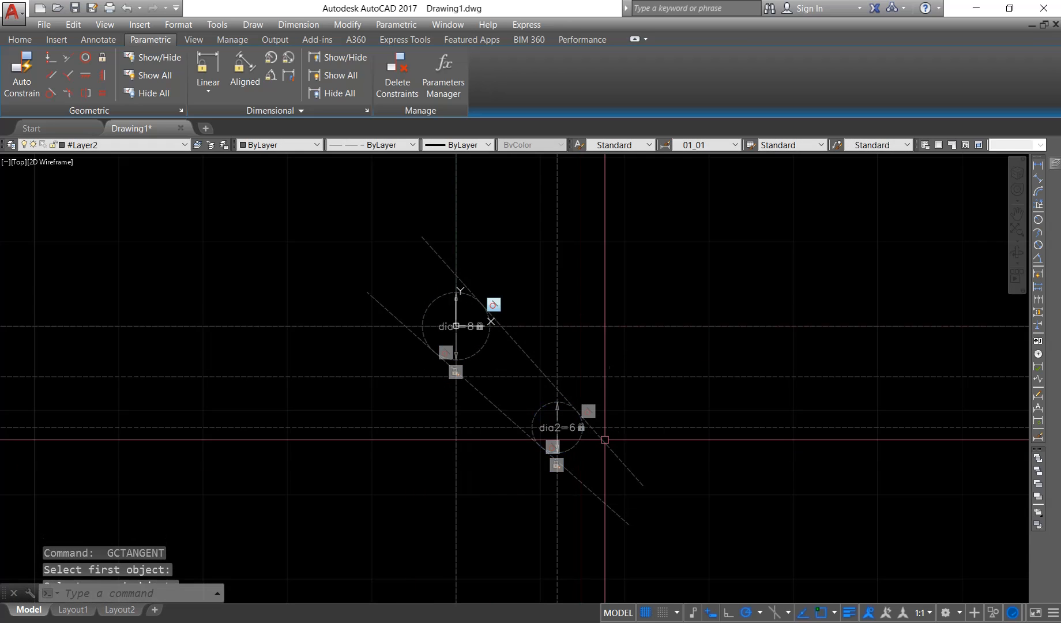
# - Delete all constraints from the two circles and their tangent lines
pyautogui.click(397, 75)
pyautogui.click(289, 208)
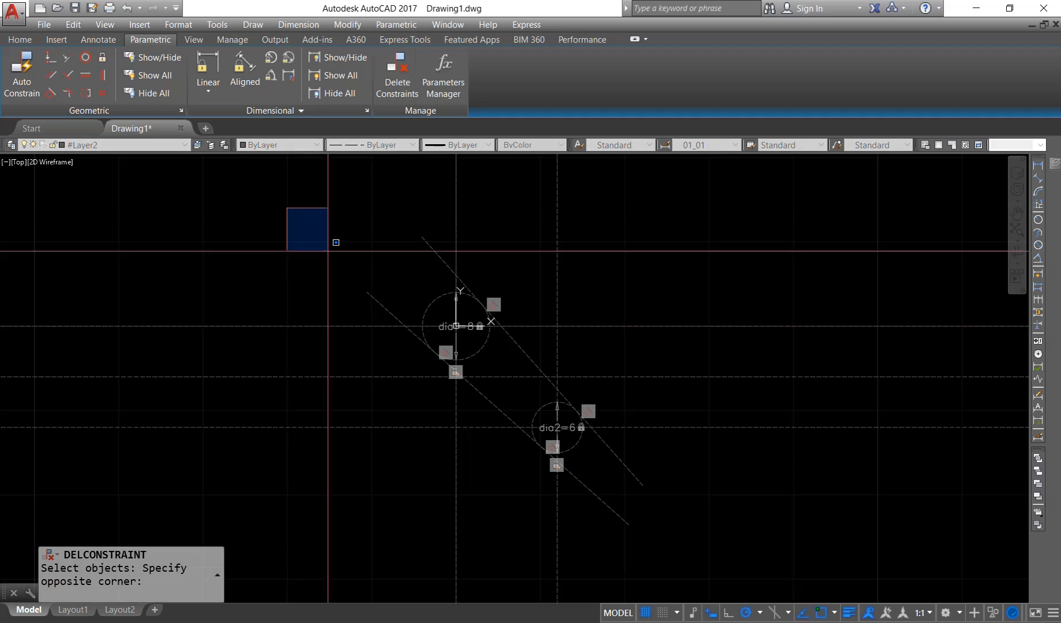
pyautogui.click(692, 490)
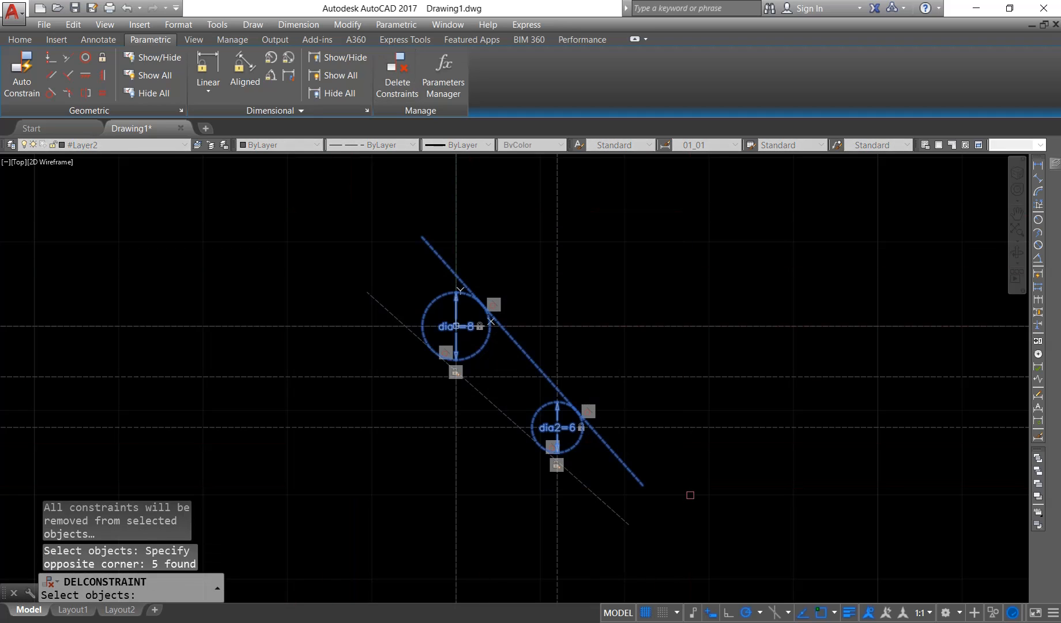
pyautogui.press('Return')
pyautogui.press('Escape')
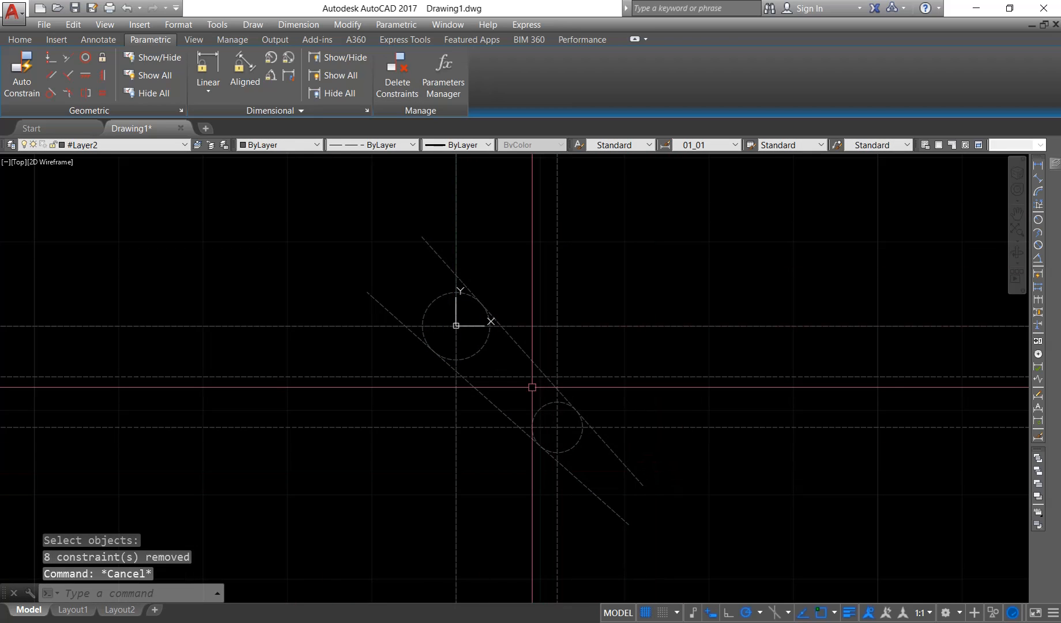
# - Offset the vertical centerline through the origin 96 units to the right
pyautogui.scroll(-2, 532, 387)
pyautogui.moveTo(595, 368); pyautogui.dragTo(562, 433, button='middle')
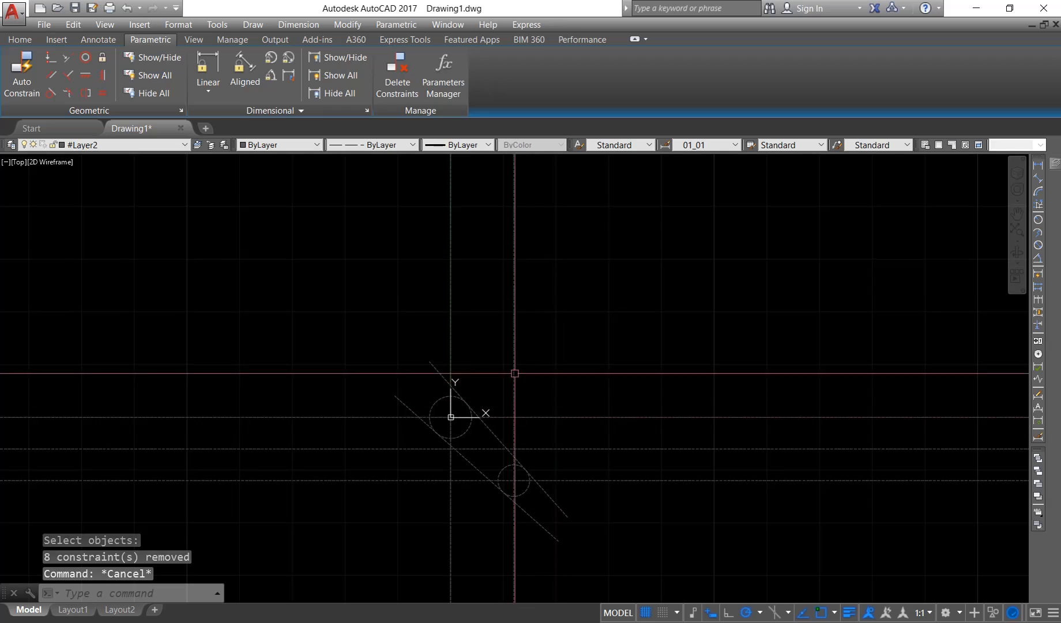
pyautogui.moveTo(514, 372); pyautogui.dragTo(422, 361, button='middle')
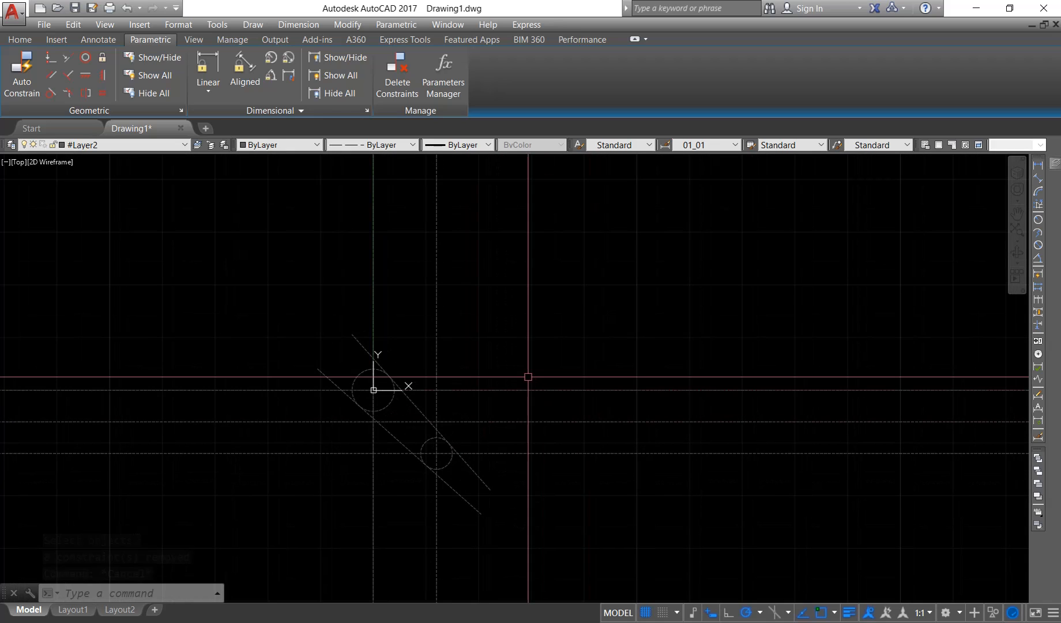
pyautogui.write('o')
pyautogui.press('Return')
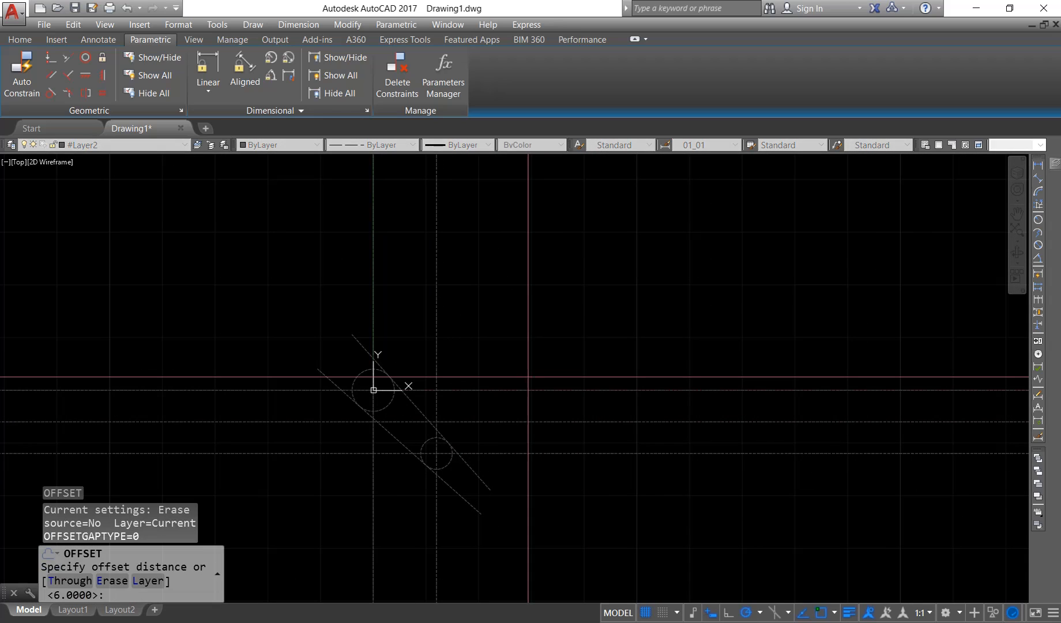
pyautogui.press('Return')
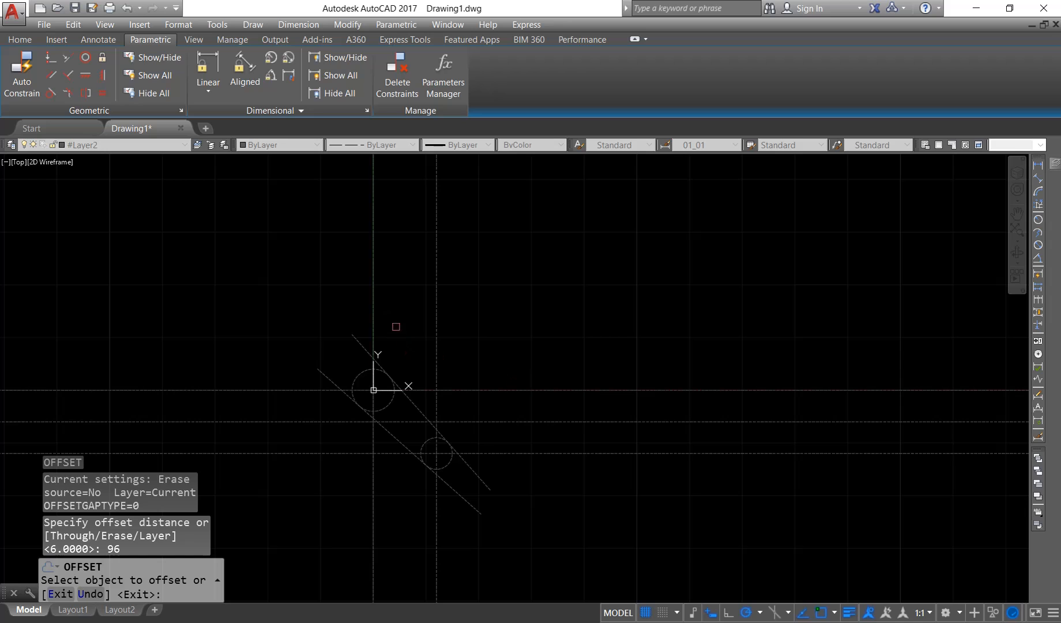
pyautogui.press('Return')
# - Offset the horizontal centerline through the origin 20 units upward
pyautogui.press('Return')
pyautogui.write('20')
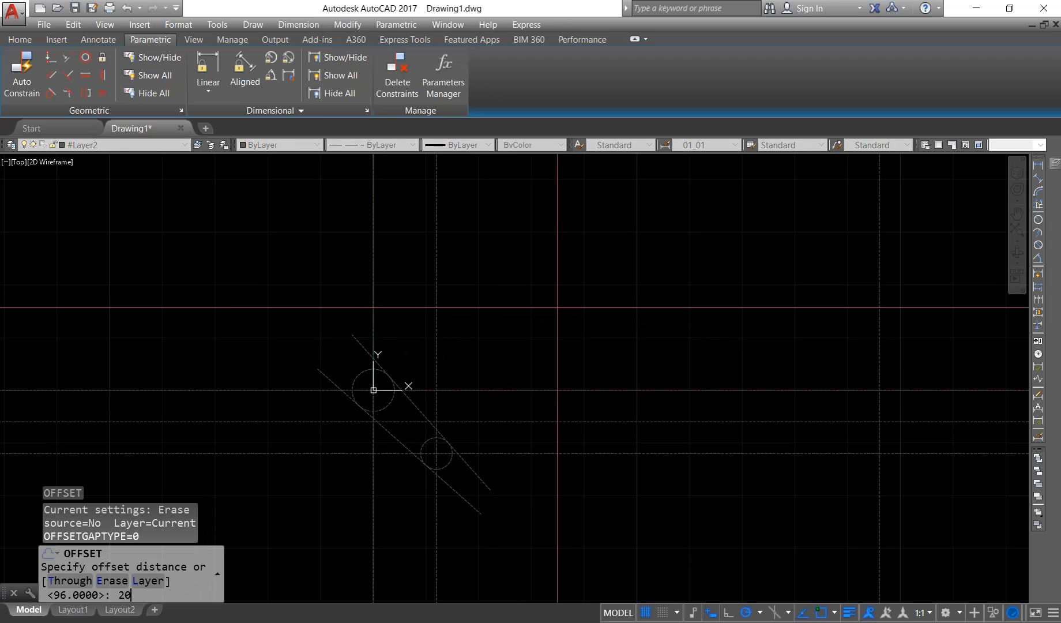
pyautogui.press('Return')
pyautogui.click(560, 388)
pyautogui.click(567, 338)
pyautogui.press('Escape')
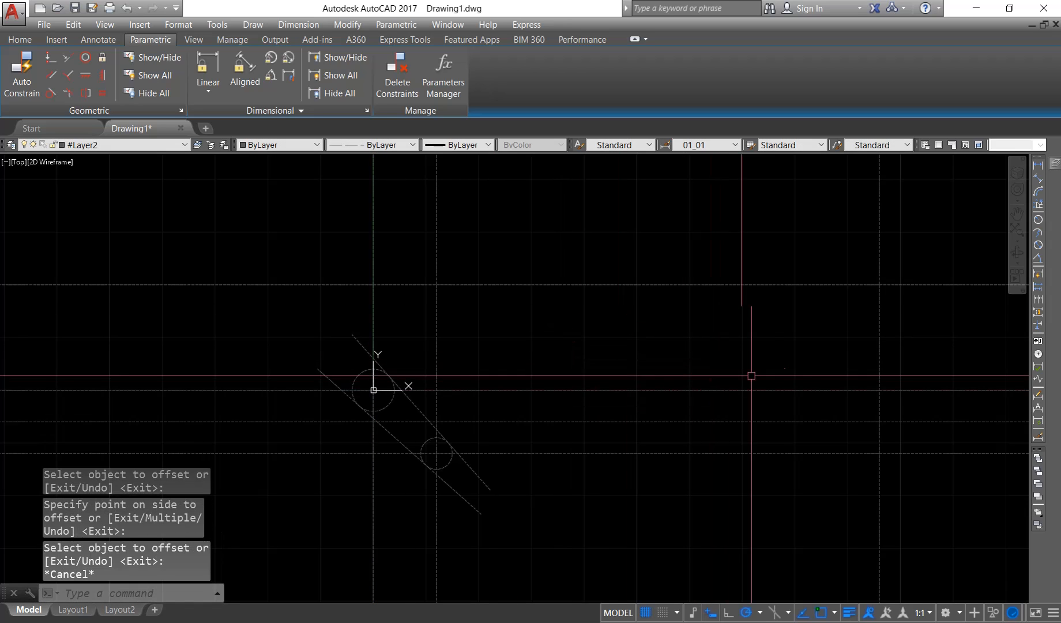
# - Draw a circle of radius 28 centred where the 96-unit vertical offset line crosses the upper horizontal line
pyautogui.write('c')
pyautogui.press('Return')
pyautogui.click(879, 284)
pyautogui.moveTo(838, 308)
pyautogui.mouseDown(button='middle')
pyautogui.moveTo(734, 336)
pyautogui.moveTo(651, 317)
pyautogui.moveTo(606, 329)
pyautogui.mouseUp(button='middle')
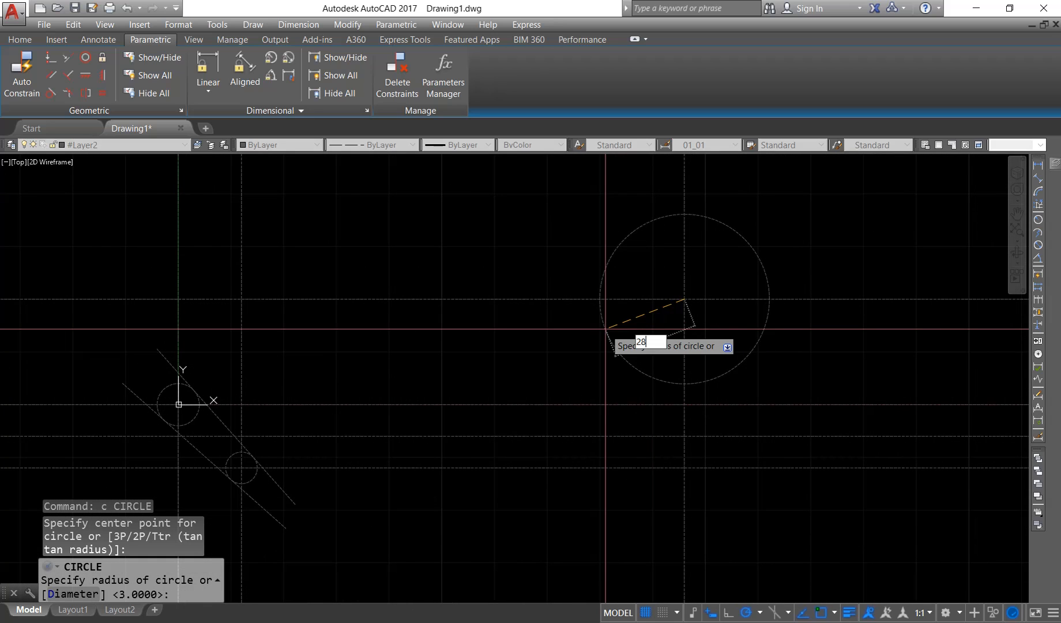
pyautogui.press('Return')
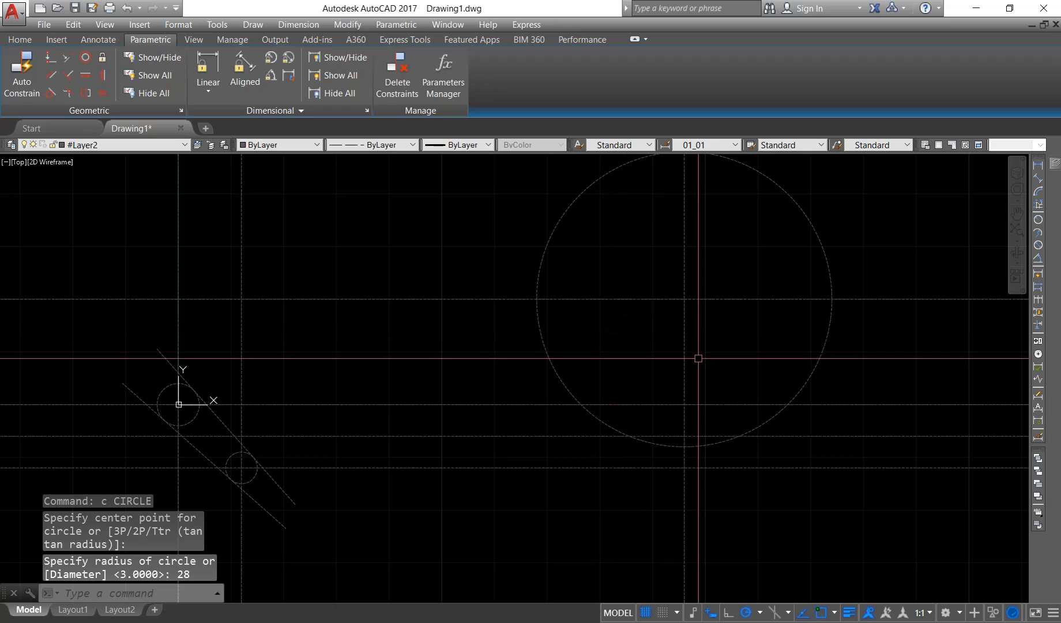
# - Offset the vertical centerline through the origin 50 units to the right
pyautogui.moveTo(699, 358); pyautogui.dragTo(702, 371, button='middle')
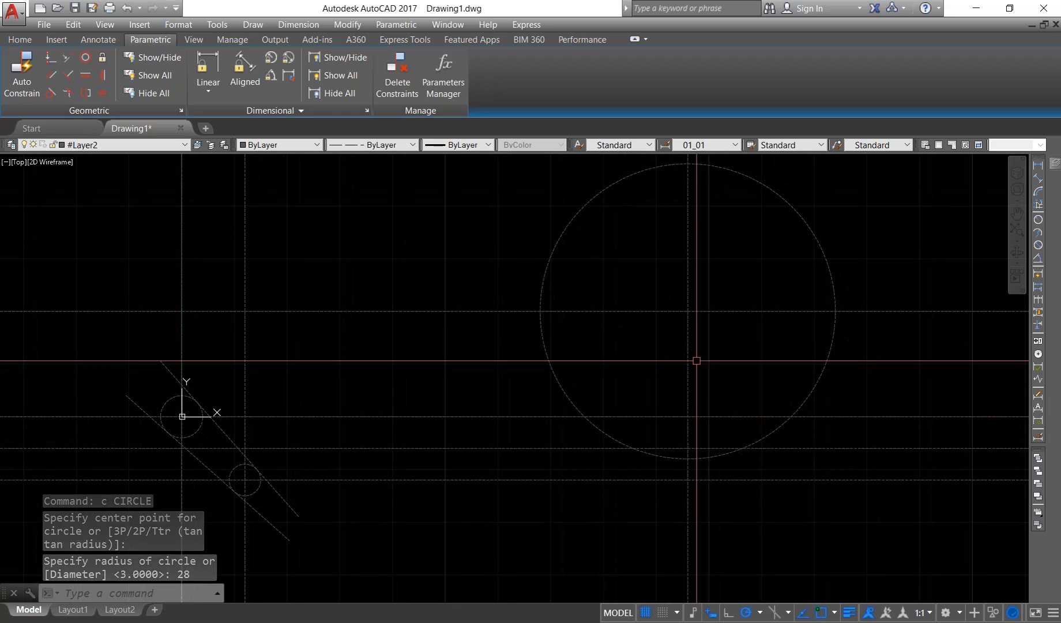
pyautogui.write('o')
pyautogui.press('Return')
pyautogui.write('50')
pyautogui.press('Return')
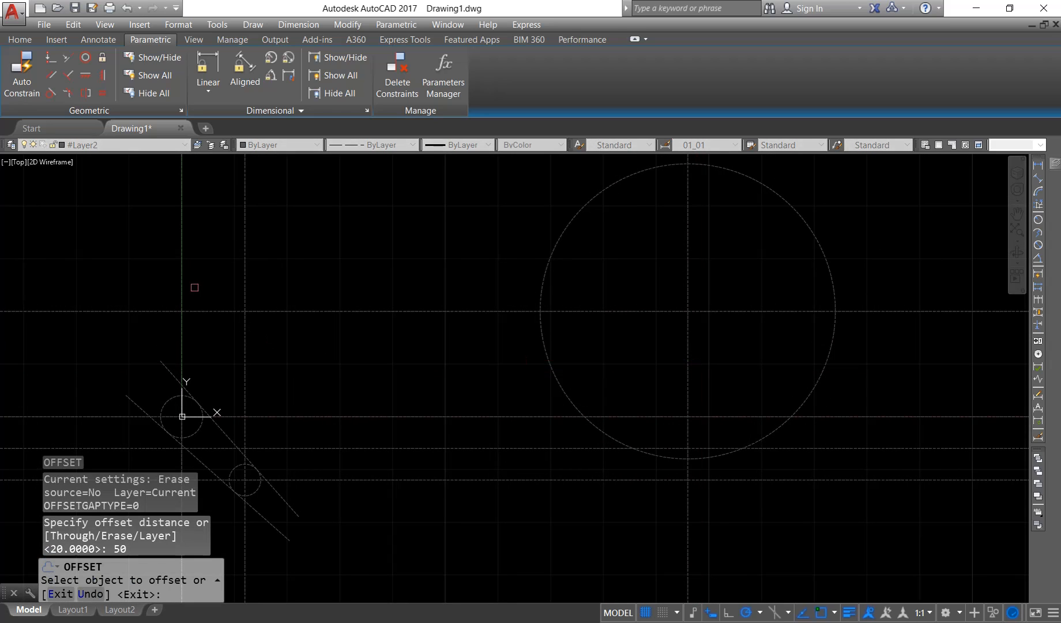
pyautogui.click(184, 273)
pyautogui.click(405, 330)
pyautogui.press('Return')
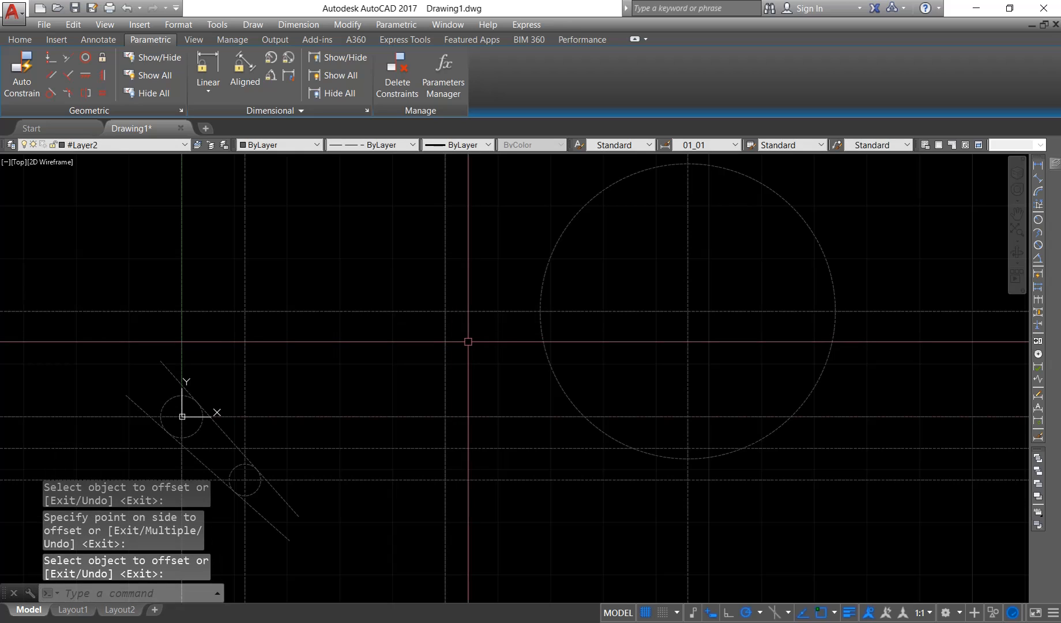
# - Offset the horizontal centerline through the origin 36 units upward
pyautogui.press('Return')
pyautogui.write('36')
pyautogui.press('Return')
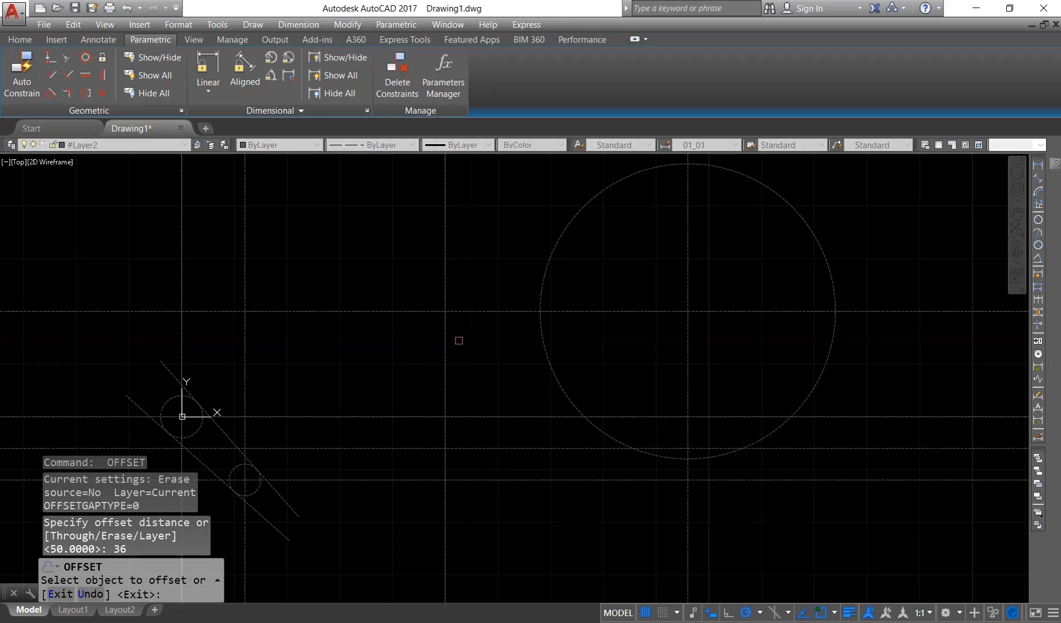
pyautogui.click(410, 415)
pyautogui.click(422, 340)
pyautogui.press('Return')
# - Draw a circle of radius 32 centred where the 50-unit vertical offset line crosses the 36-unit horizontal offset line
pyautogui.write('c CIRCLE')
pyautogui.press('Return')
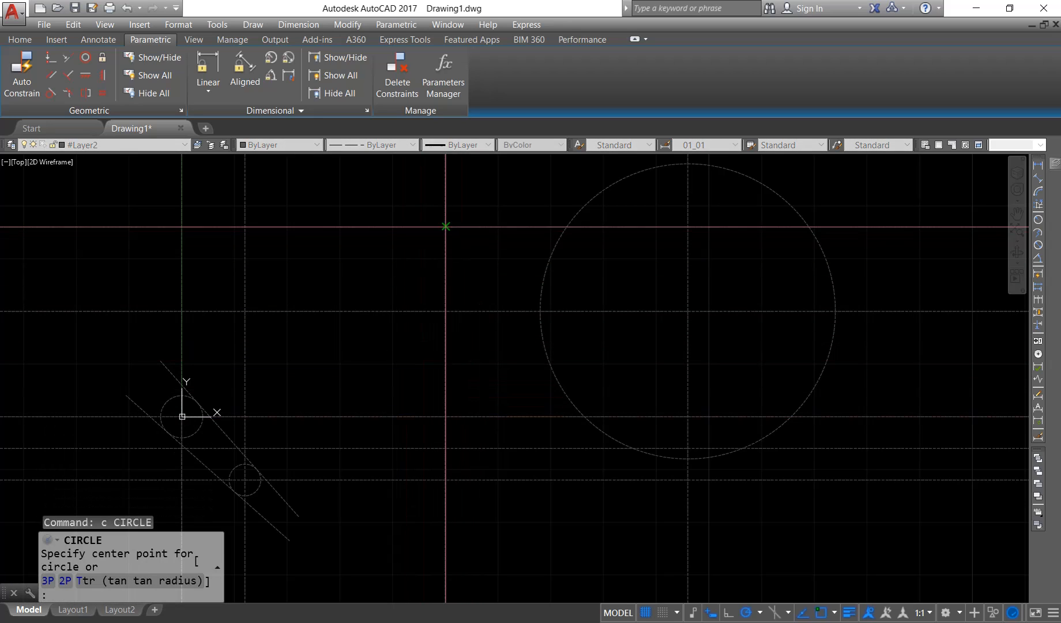
pyautogui.click(445, 227)
pyautogui.write('32')
pyautogui.press('Return')
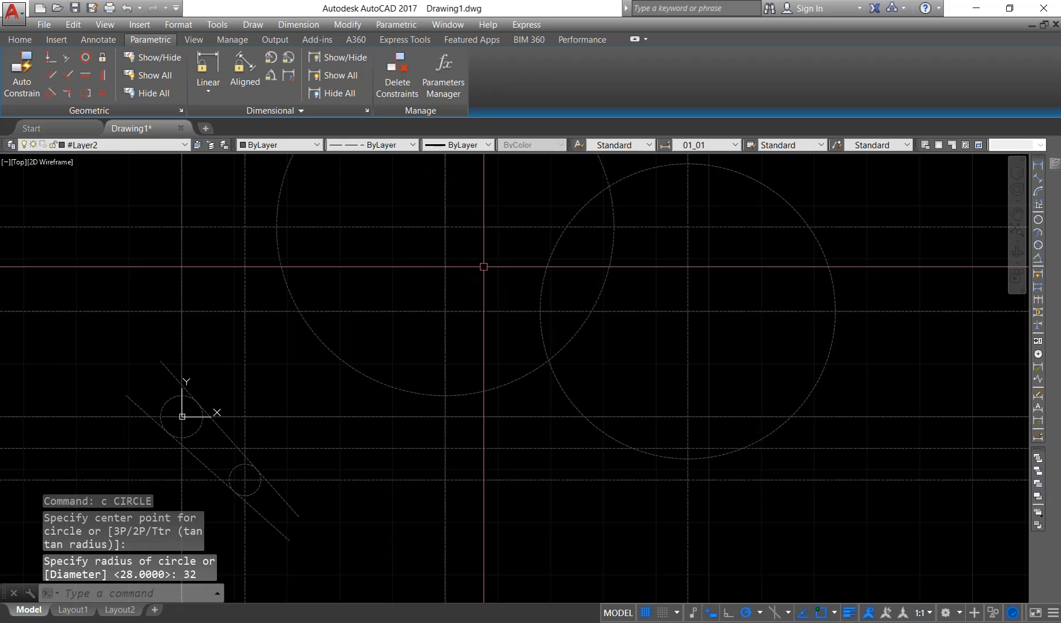
pyautogui.moveTo(500, 235); pyautogui.dragTo(535, 320, button='middle')
pyautogui.scroll(-2, 628, 340)
pyautogui.moveTo(629, 340); pyautogui.dragTo(616, 313, button='middle')
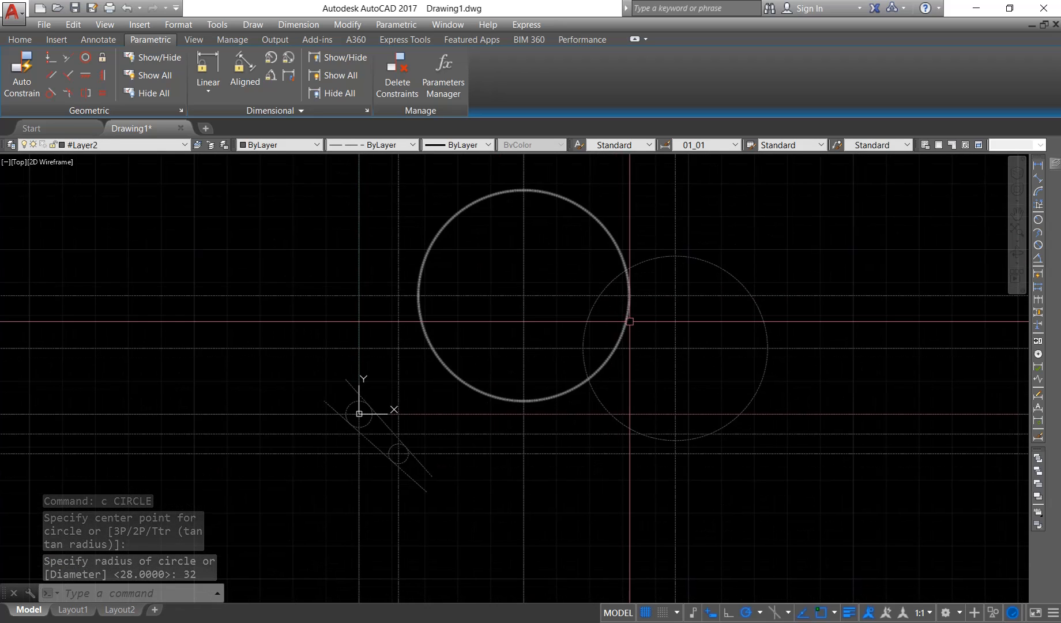
pyautogui.write('o')
pyautogui.press('Return')
pyautogui.press('Escape')
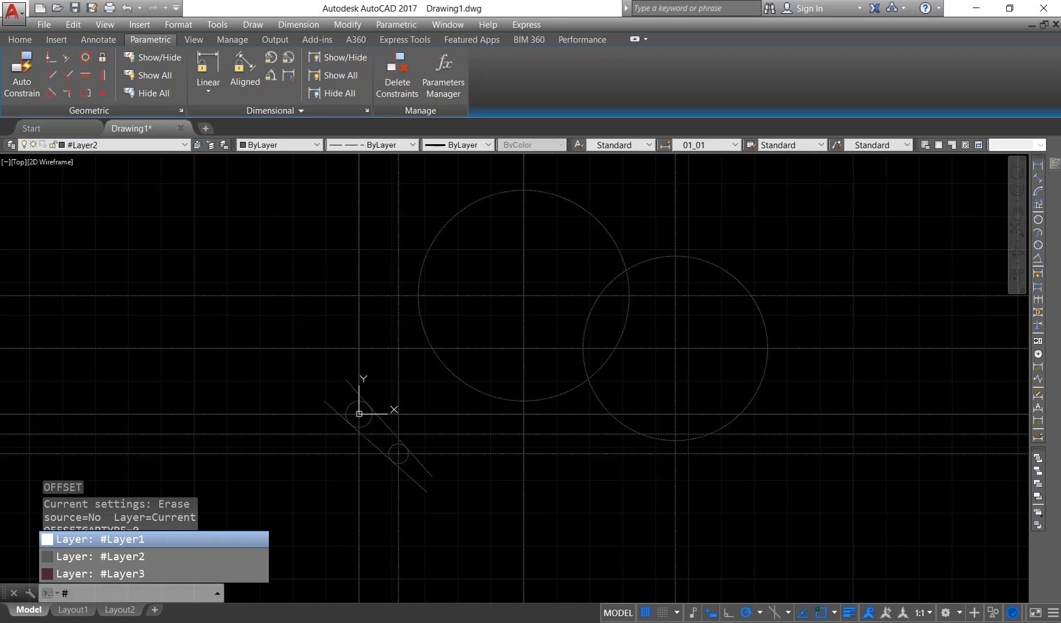
# - Make #Layer3 the current layer and set the Offset layer option to Current
pyautogui.press('Return')
pyautogui.write('o')
pyautogui.press('Return')
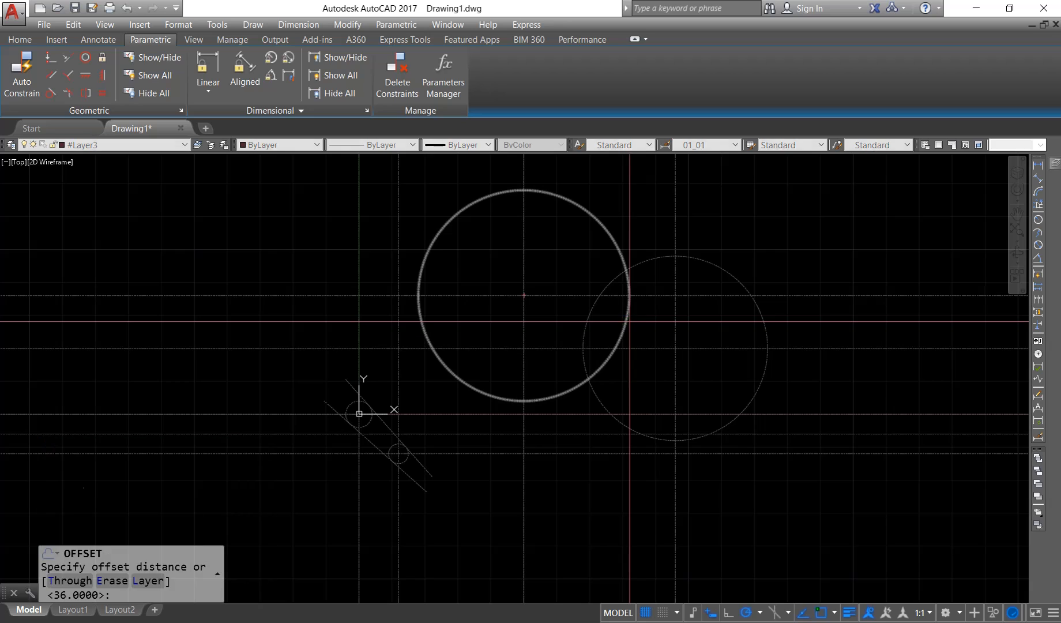
pyautogui.write('l')
pyautogui.press('Return')
pyautogui.write('c')
pyautogui.press('Return')
# - Offset the vertical centerline through the origin 57 units to the right
pyautogui.write('5')
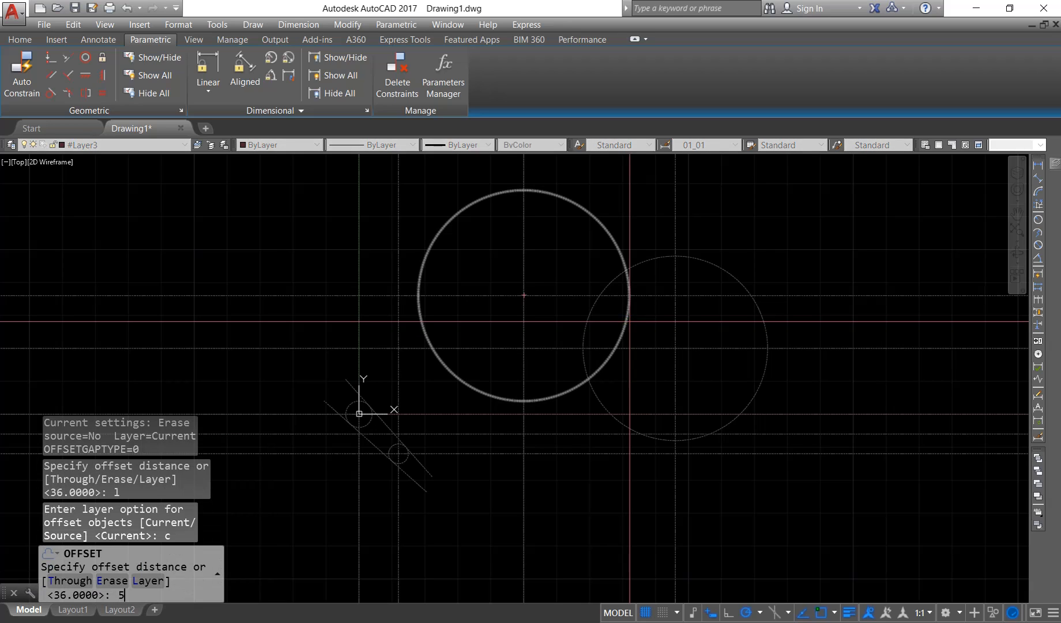
pyautogui.write('7')
pyautogui.press('Return')
pyautogui.click(358, 231)
pyautogui.click(485, 258)
pyautogui.press('Return')
# - Offset the vertical centerline through the origin 120 units to the right
pyautogui.press('Return')
pyautogui.write('12')
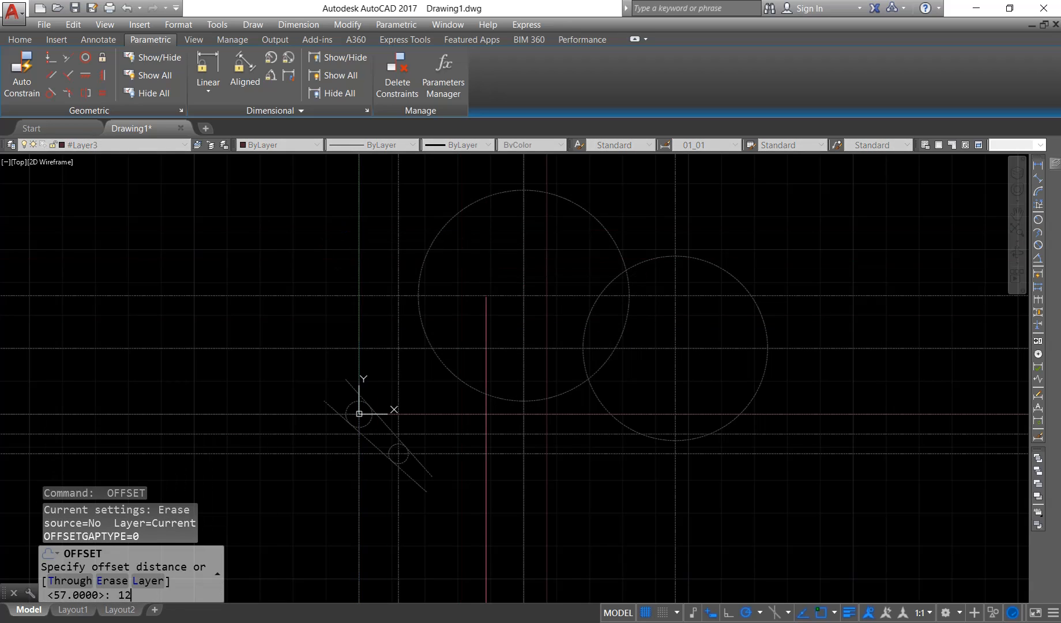
pyautogui.press('Return')
pyautogui.click(358, 237)
pyautogui.click(550, 275)
pyautogui.moveTo(641, 338)
pyautogui.mouseDown(button='middle')
pyautogui.moveTo(621, 350)
pyautogui.moveTo(646, 362)
pyautogui.mouseUp(button='middle')
# - Draw a long line at a 10° angle from a free point below the two large circles, ending right of them
pyautogui.press('Return')
pyautogui.write('l')
pyautogui.press('Return')
pyautogui.click(553, 501)
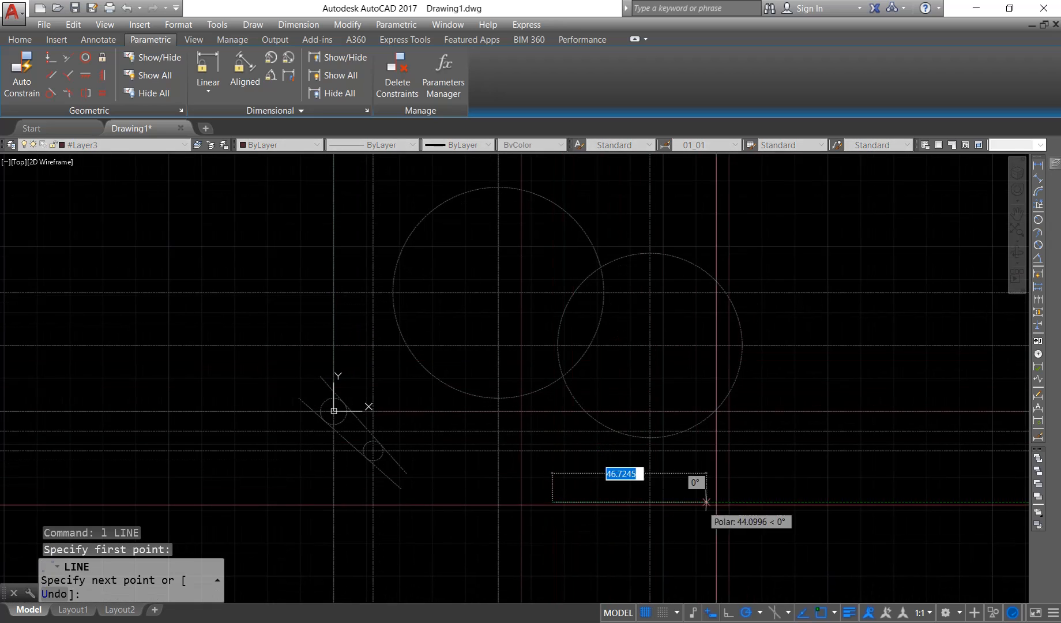
pyautogui.write('<10')
pyautogui.press('Return')
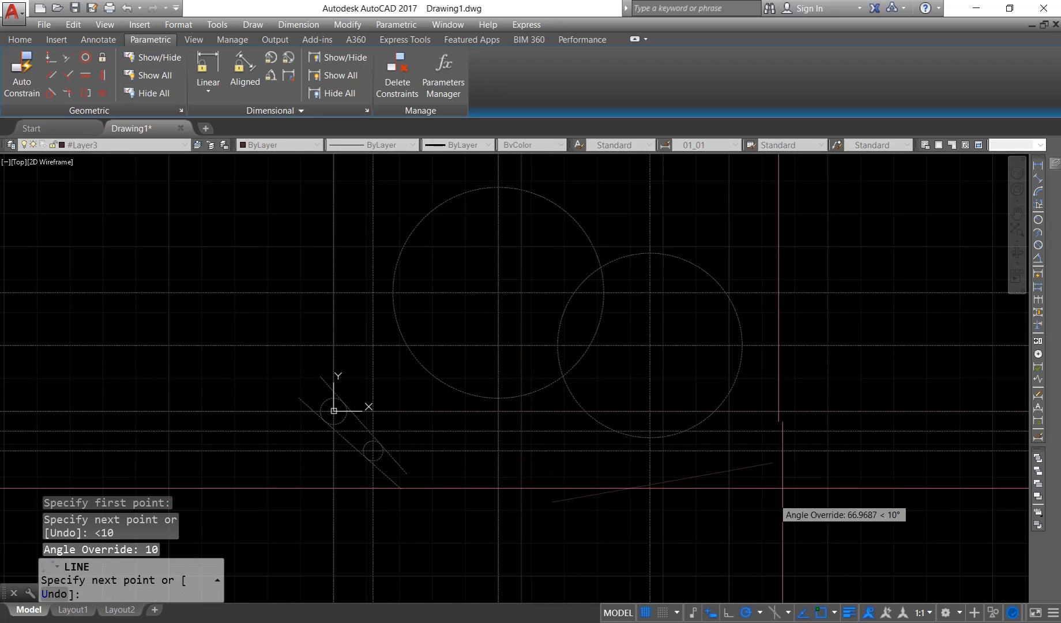
pyautogui.click(897, 391)
pyautogui.press('Escape')
# - Draw a second line at a 105° angle from the start point of the 10° line, reaching into the radius-32 circle
pyautogui.write('l')
pyautogui.press('Return')
pyautogui.click(553, 501)
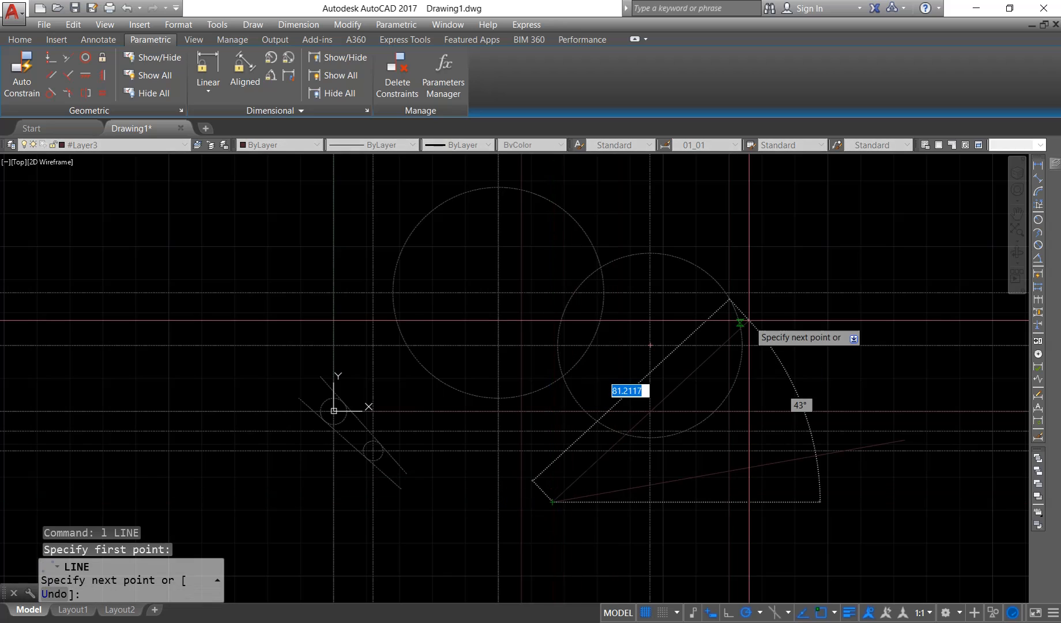
pyautogui.write('<105')
pyautogui.press('Return')
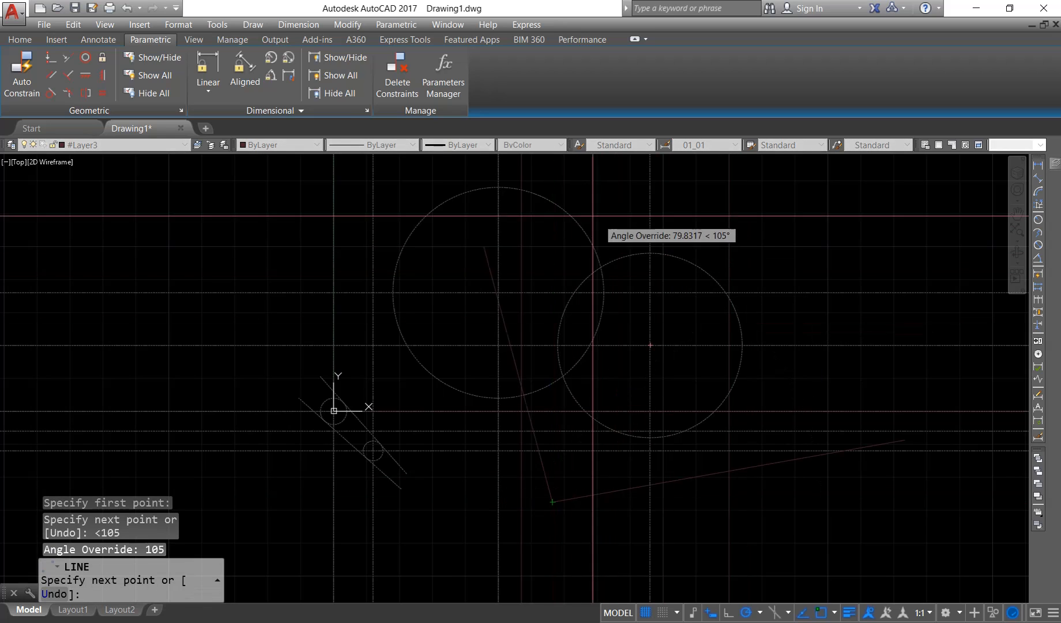
pyautogui.click(453, 234)
pyautogui.press('Escape')
# - Try to match the two angled lines to the properties of the 96-unit vertical centerline, and undo the match
pyautogui.write('ma')
pyautogui.press('Return')
pyautogui.click(650, 478)
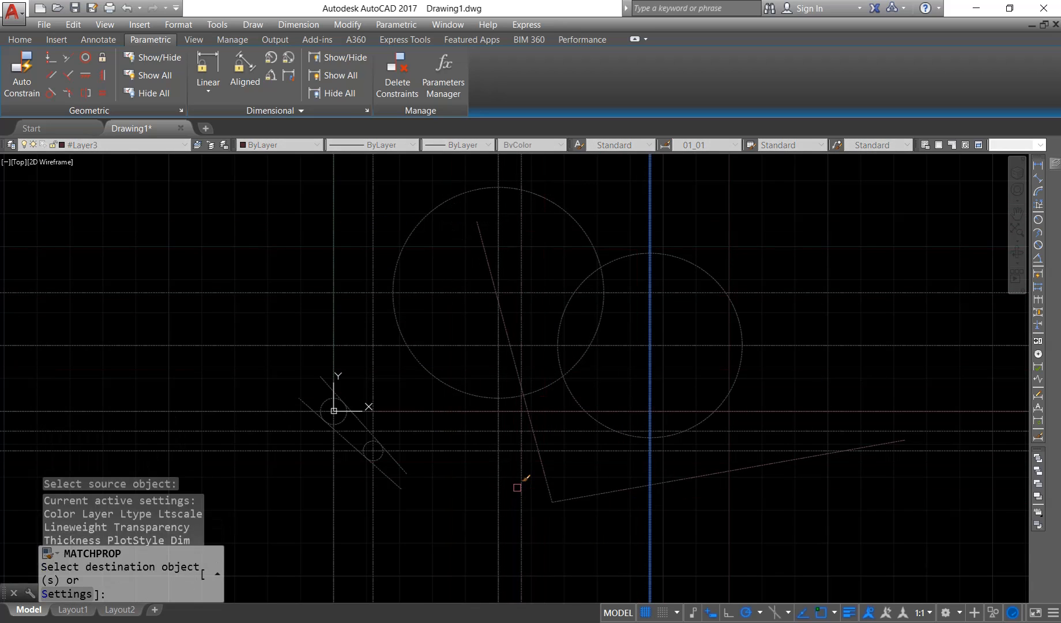
pyautogui.click(518, 488)
pyautogui.click(604, 517)
pyautogui.press('Return')
pyautogui.hotkey('ctrl', 'z')
# - Match the properties of the 10° and 105° lines to the 96-unit vertical centerline
pyautogui.write('ma')
pyautogui.press('Return')
pyautogui.click(650, 503)
pyautogui.click(602, 518)
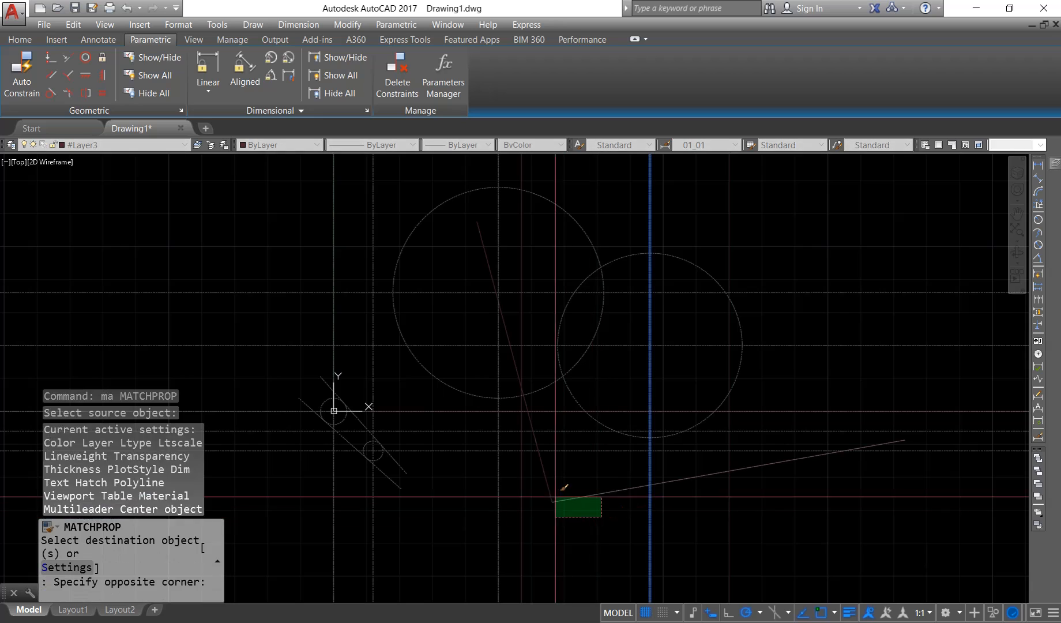
pyautogui.click(548, 492)
pyautogui.press('Escape')
# - Move the 10° line so it passes through the upper crossing of the radius-28 circle and the 120-unit vertical offset line
pyautogui.write('m')
pyautogui.click(665, 482)
pyautogui.press('Return')
pyautogui.click(905, 440)
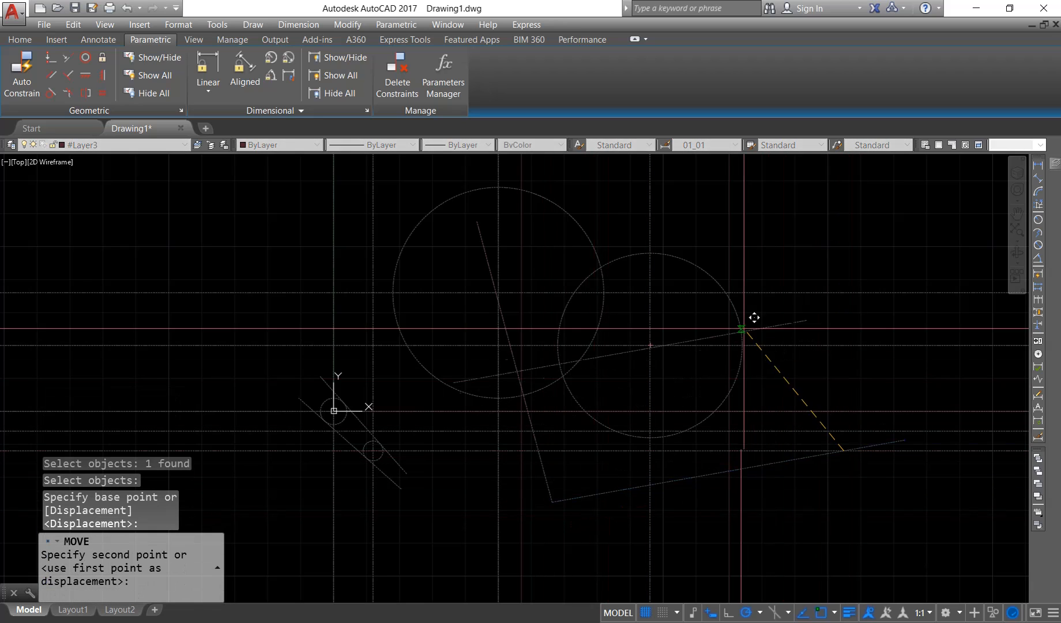
pyautogui.click(791, 286)
# - Move the 105° line so it passes through the upper crossing of the radius-32 circle and the 57-unit vertical offset line
pyautogui.press('Return')
pyautogui.click(549, 482)
pyautogui.press('Return')
pyautogui.click(488, 262)
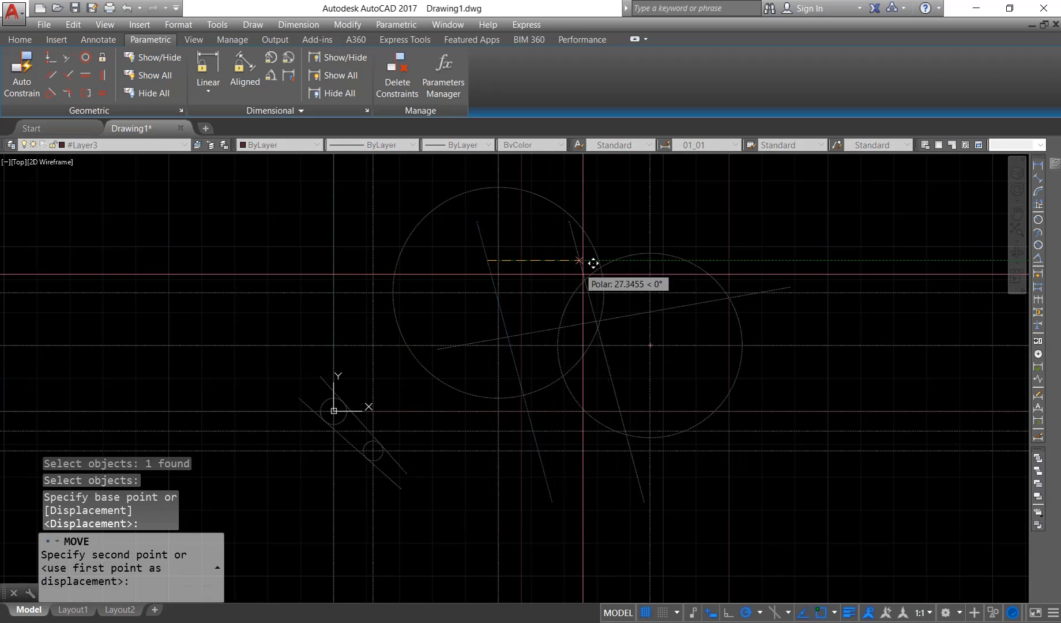
pyautogui.click(522, 190)
pyautogui.press('Escape')
pyautogui.moveTo(647, 400); pyautogui.dragTo(669, 408, button='middle')
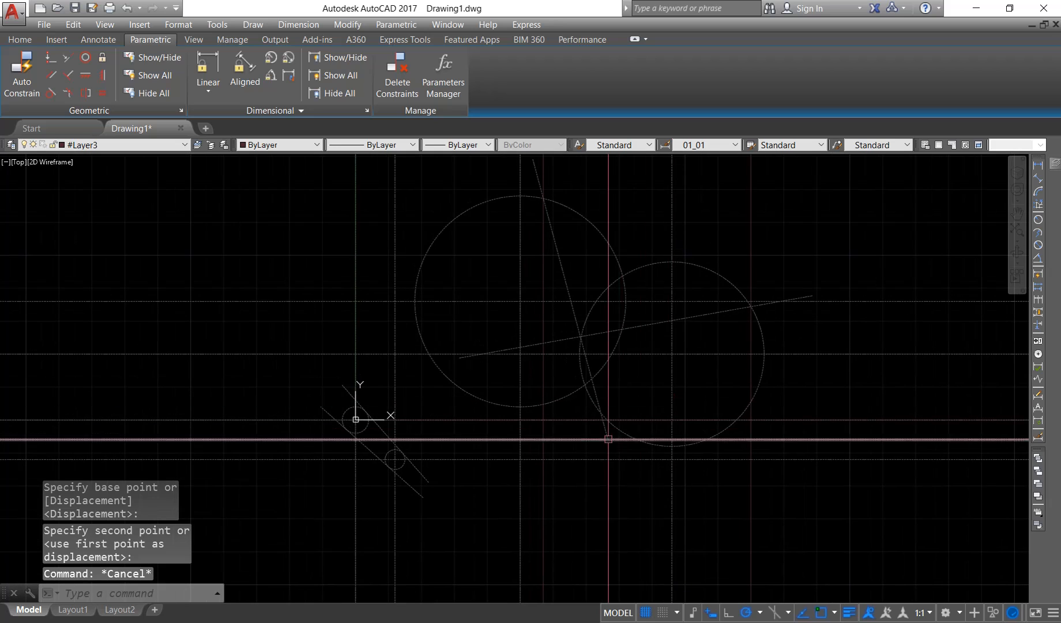
# - Make #Layer1 current and trace a three-point arc over the outer side of the origin circle between its two tangent points
pyautogui.moveTo(513, 446); pyautogui.dragTo(532, 443, button='middle')
pyautogui.write('#')
pyautogui.press('Return')
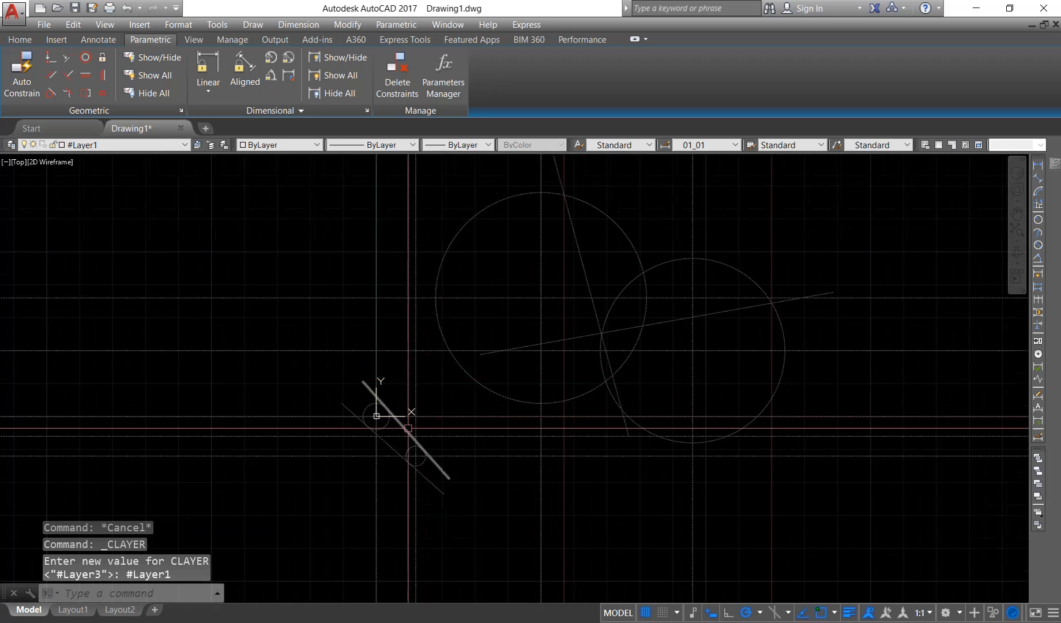
pyautogui.scroll(4, 367, 431)
pyautogui.moveTo(404, 433); pyautogui.dragTo(405, 420, button='middle')
pyautogui.write('a')
pyautogui.press('Return')
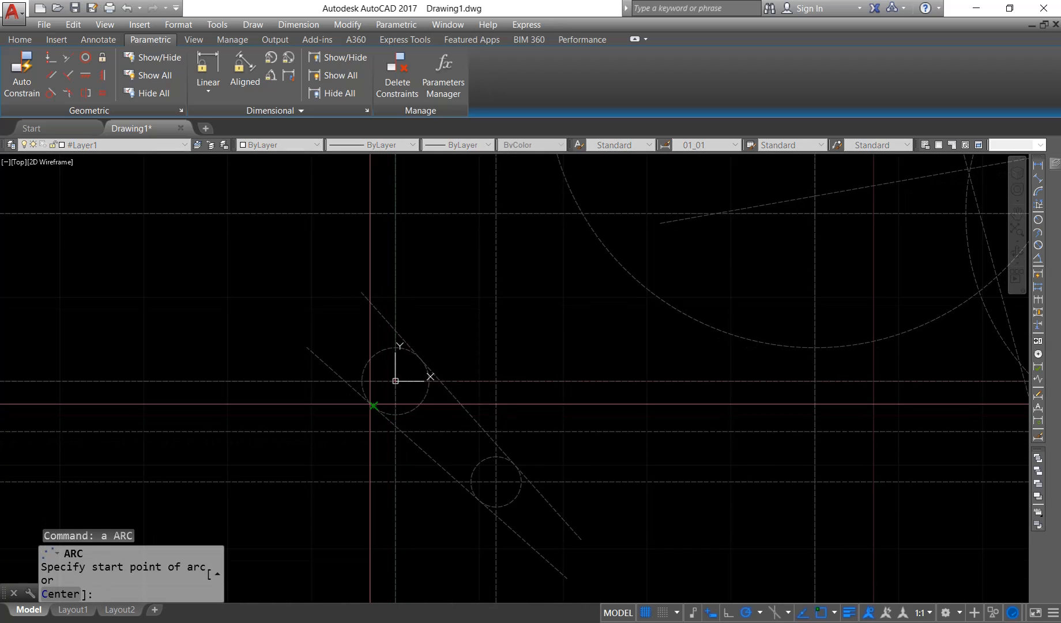
pyautogui.click(375, 406)
pyautogui.click(361, 380)
pyautogui.click(422, 358)
# - Trace a three-point arc over the outer side of the small lower circle between its two tangent points
pyautogui.press('Return')
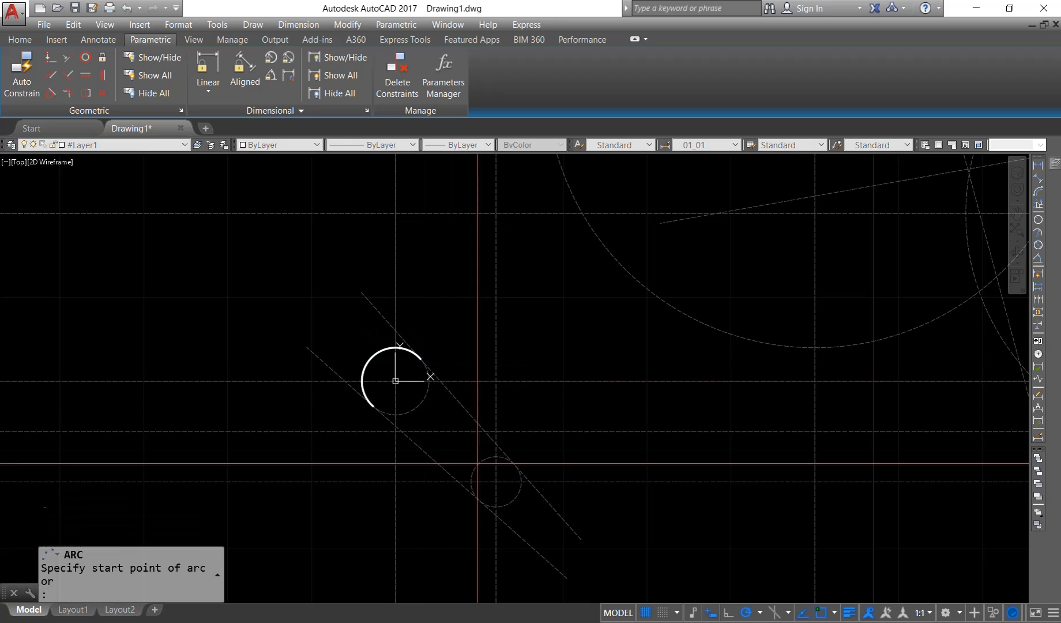
pyautogui.click(480, 499)
pyautogui.click(521, 482)
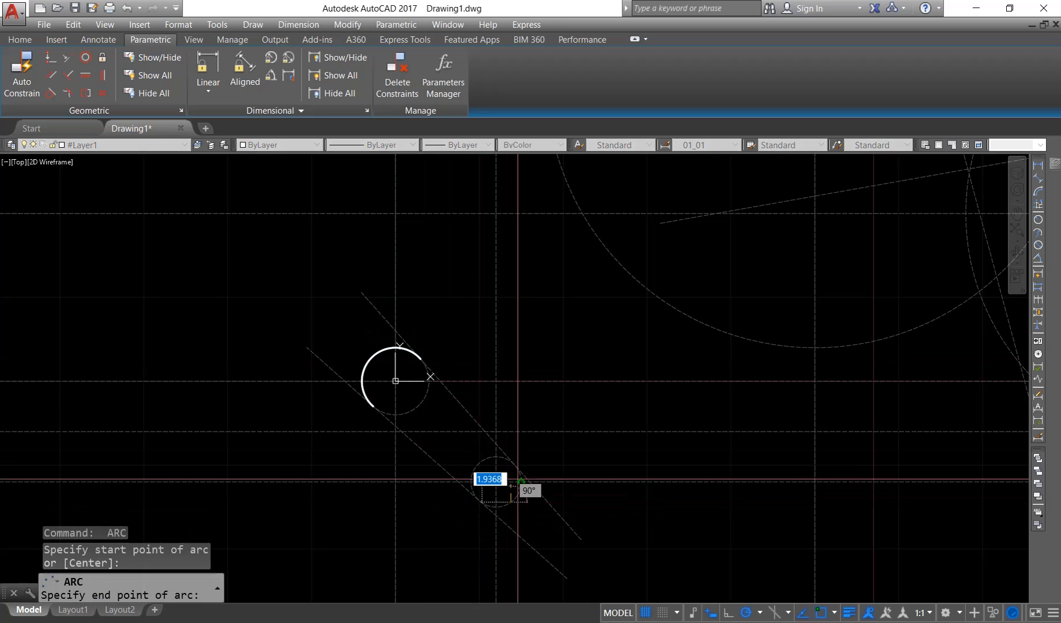
# - Close the slot outline with two straight lines joining the ends of the two arcs
pyautogui.press('Return')
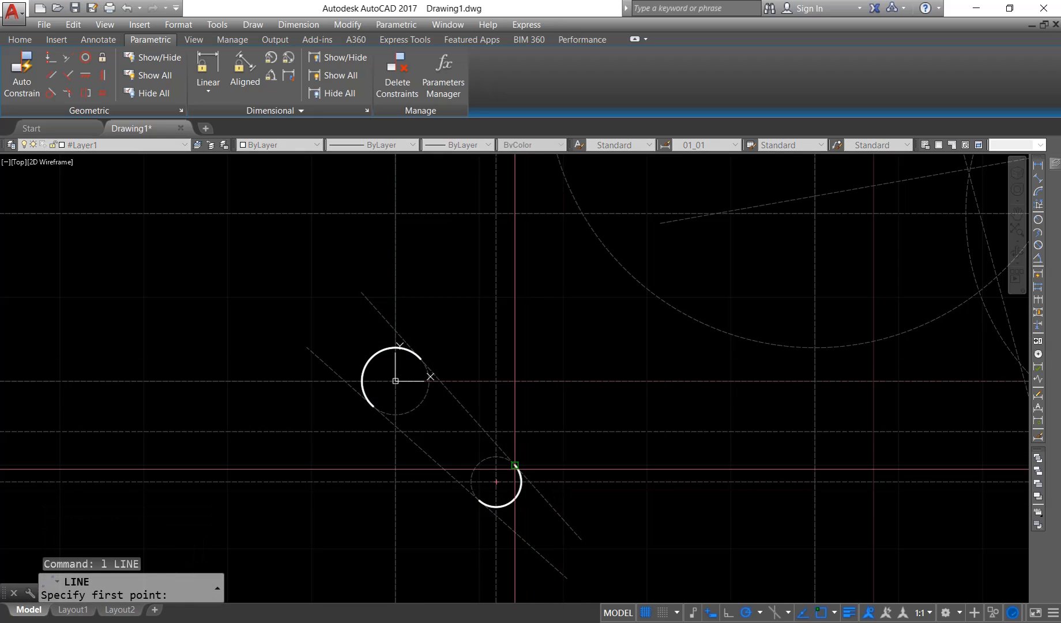
pyautogui.click(516, 463)
pyautogui.click(427, 356)
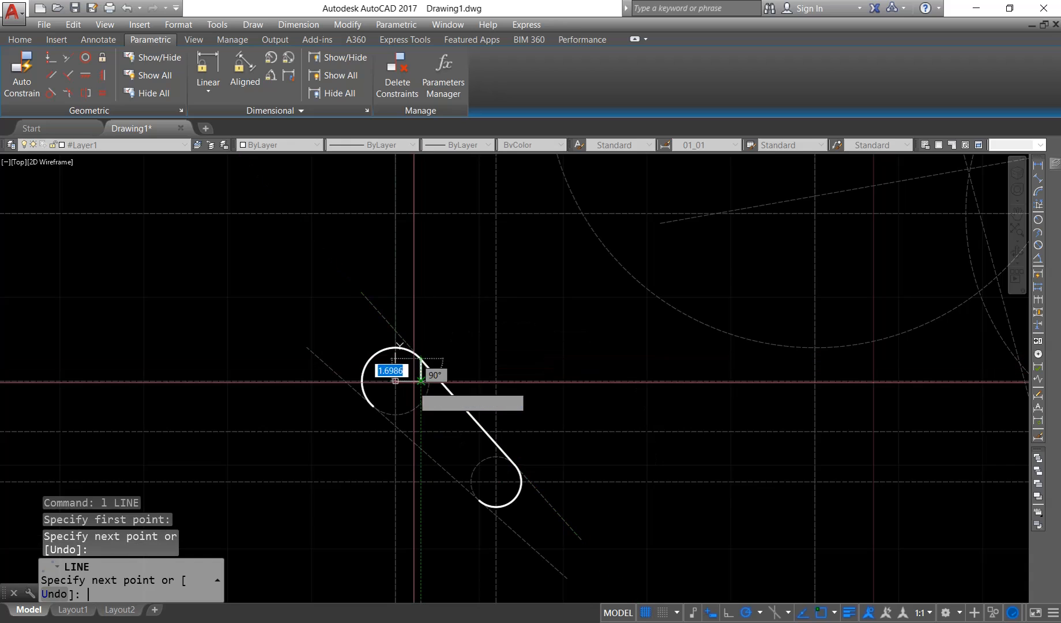
pyautogui.press('Return')
pyautogui.press('Return')
pyautogui.click(373, 405)
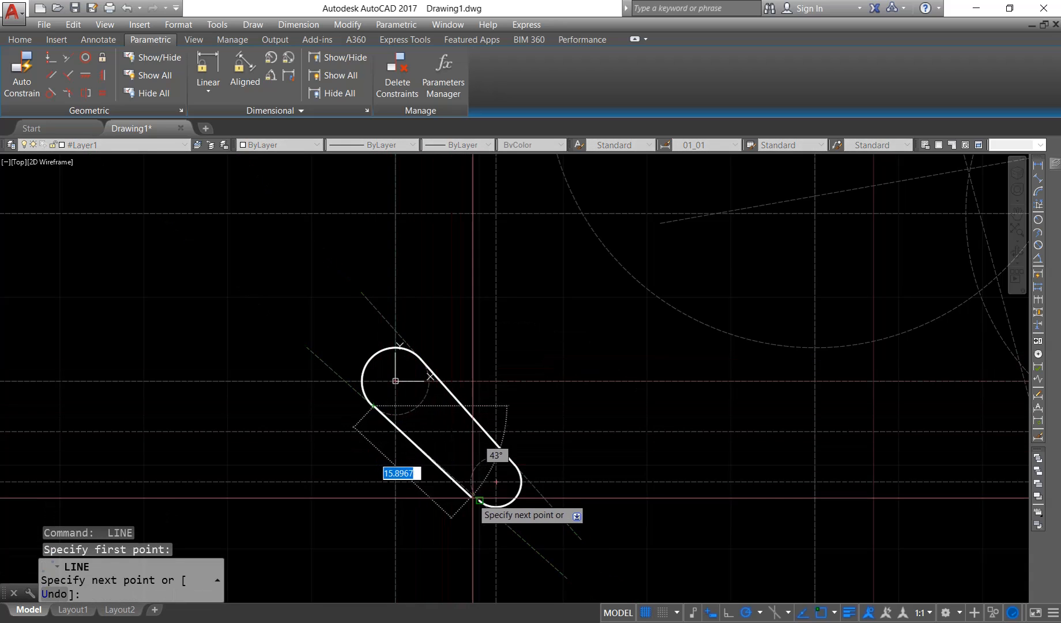
pyautogui.press('Escape')
pyautogui.scroll(-2, 472, 449)
pyautogui.scroll(-2, 472, 448)
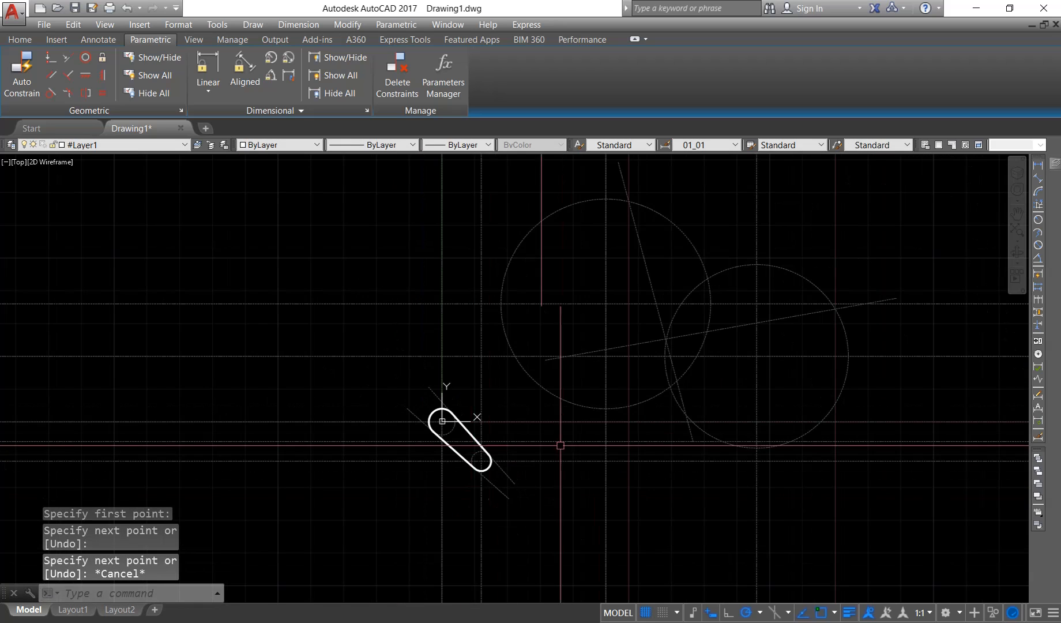
# - Match the properties of the 57-unit and 120-unit vertical offset lines to the 96-unit vertical centerline
pyautogui.moveTo(683, 407); pyautogui.dragTo(618, 455, button='middle')
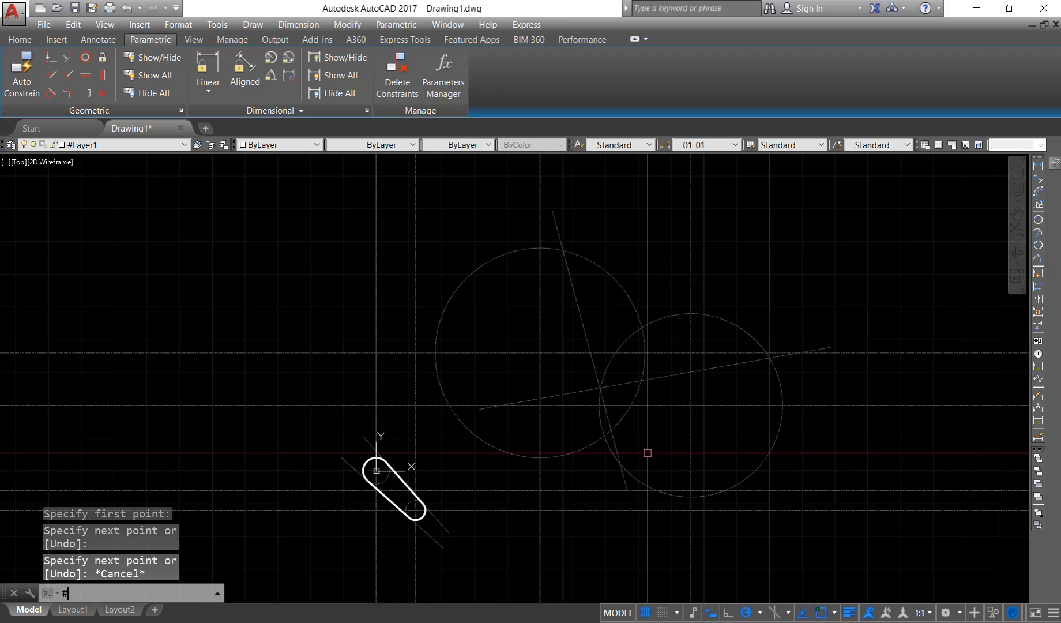
pyautogui.moveTo(688, 425); pyautogui.dragTo(671, 446, button='middle')
pyautogui.write('ma')
pyautogui.press('Return')
pyautogui.click(670, 407)
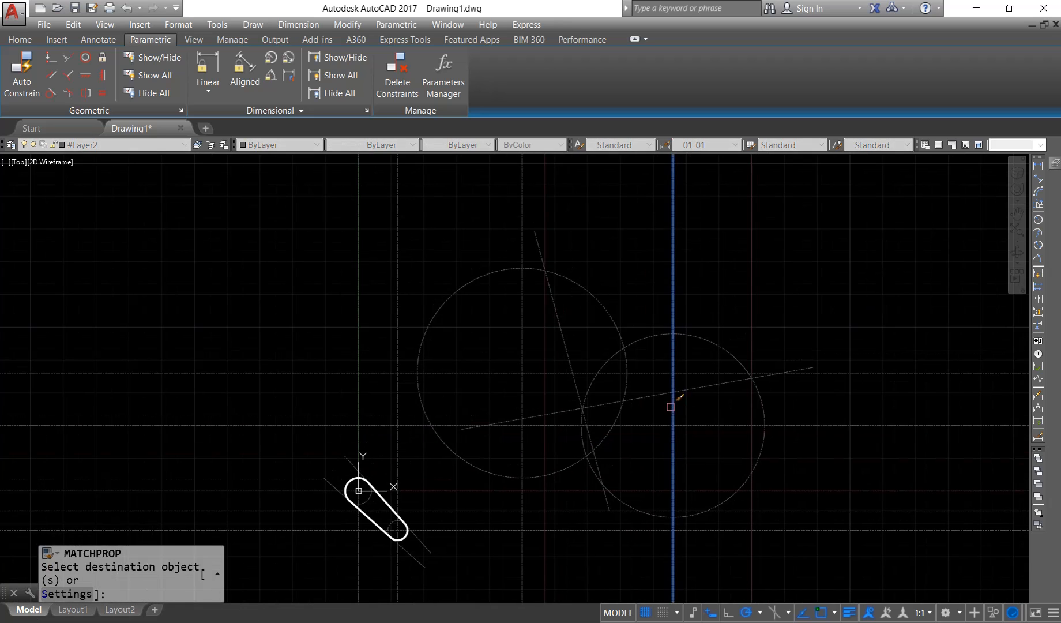
pyautogui.press('Return')
# - On #Layer3, offset the vertical centerline through the origin 50 units right and the horizontal centerline through the origin 100 units upward
pyautogui.moveTo(598, 428); pyautogui.dragTo(601, 427, button='middle')
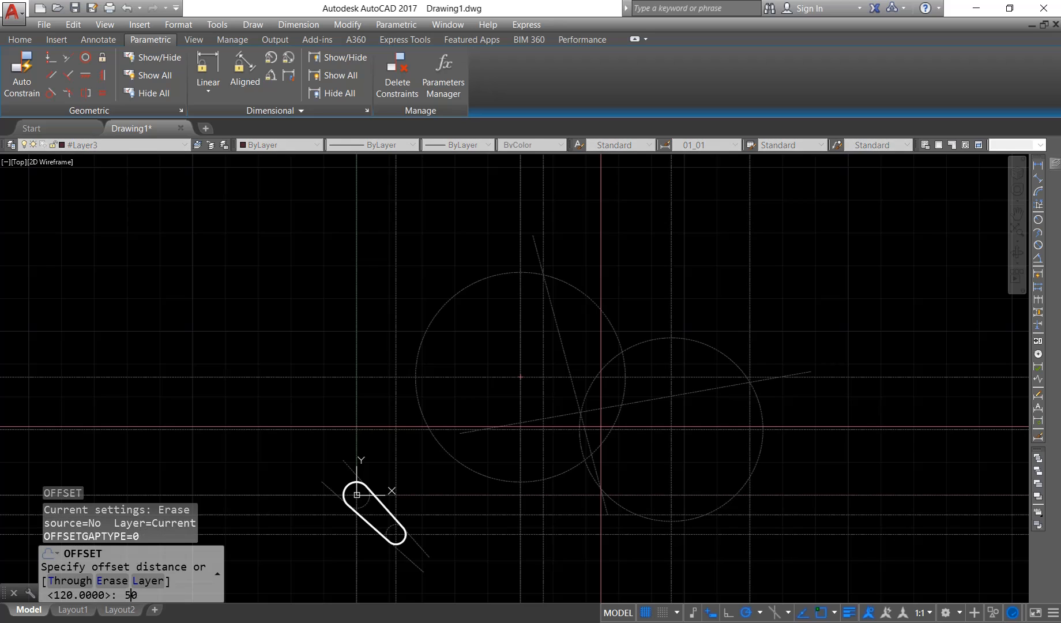
pyautogui.click(357, 274)
pyautogui.press('Escape')
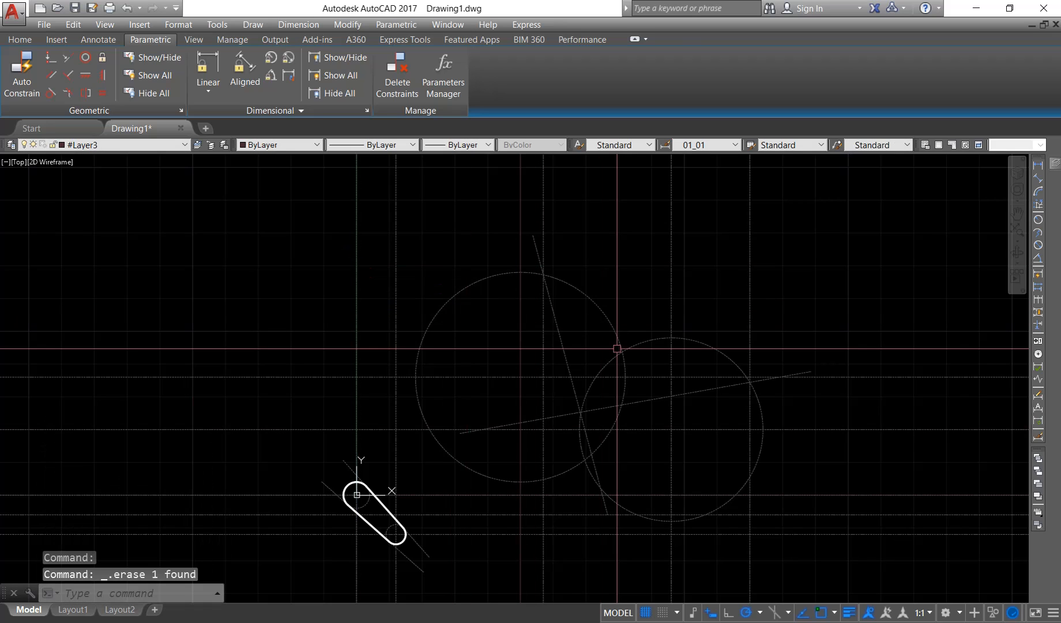
pyautogui.click(459, 497)
pyautogui.click(473, 407)
pyautogui.press('Return')
# - Draw a circle of radius 80 centred where the 50-unit vertical offset line crosses the 100-unit horizontal offset line
pyautogui.moveTo(571, 388); pyautogui.dragTo(565, 463, button='middle')
pyautogui.press('c')
pyautogui.press('Return')
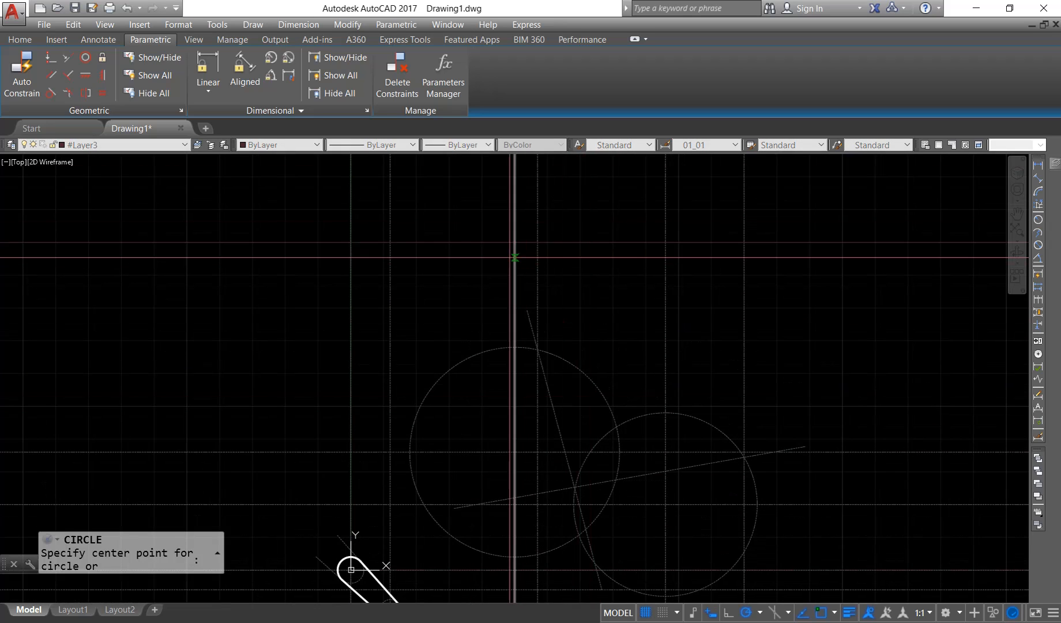
pyautogui.click(514, 243)
pyautogui.write('80')
pyautogui.press('Return')
pyautogui.moveTo(549, 408); pyautogui.dragTo(549, 395, button='middle')
pyautogui.moveTo(612, 436); pyautogui.dragTo(611, 429, button='middle')
pyautogui.moveTo(600, 374); pyautogui.dragTo(609, 406, button='middle')
pyautogui.press('o')
pyautogui.press('Return')
pyautogui.write('25')
pyautogui.press('Return')
pyautogui.press('Escape')
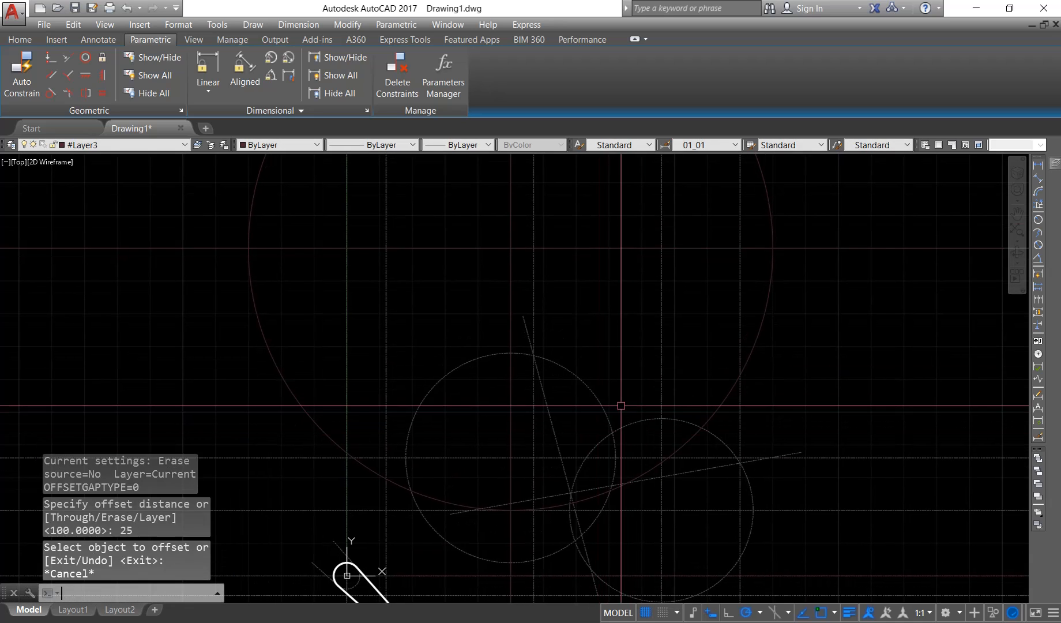
# - Match the properties of the radius-80 circle and its two center offset lines to the 96-unit vertical centerline
pyautogui.press('m')
pyautogui.press('a')
pyautogui.press('Return')
pyautogui.click(662, 370)
pyautogui.click(826, 357)
pyautogui.click(473, 227)
pyautogui.press('Escape')
# - Offset the vertical centerline through the origin 25 units to the right
pyautogui.press('o')
pyautogui.press('Return')
pyautogui.press('2')
pyautogui.click(347, 346)
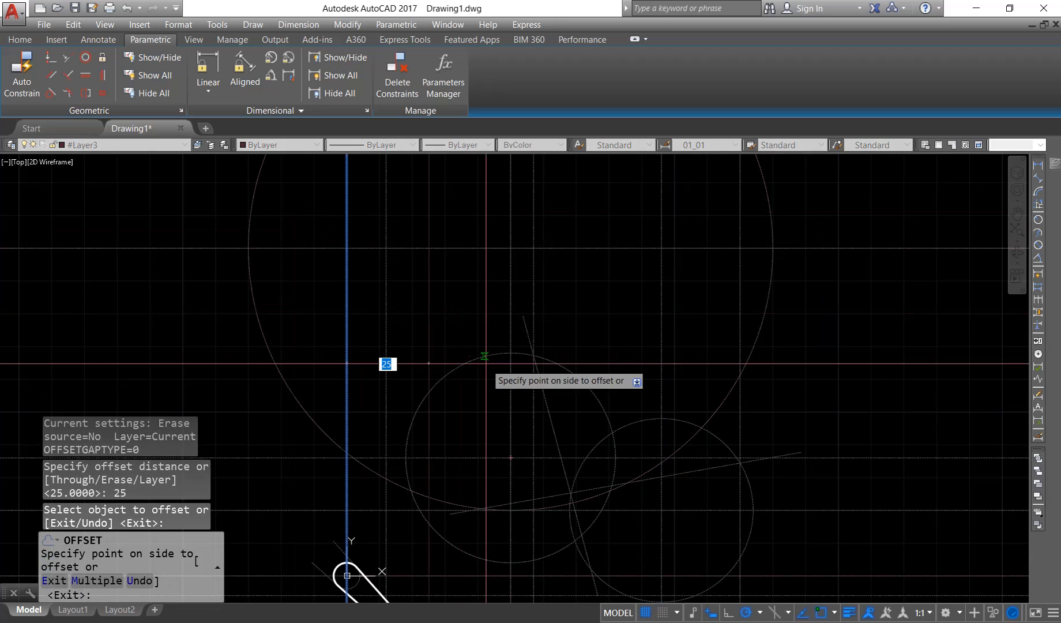
pyautogui.click(491, 357)
pyautogui.press('Return')
# - Offset the horizontal line through the center of the radius-28 circle 34 units upward
pyautogui.press('Return')
pyautogui.write('34')
pyautogui.press('Return')
pyautogui.click(500, 510)
pyautogui.click(513, 401)
pyautogui.press('Return')
# - Draw a large construction circle centred where the 25-unit vertical offset line crosses the 34-unit horizontal offset line
pyautogui.press('c')
pyautogui.press('Return')
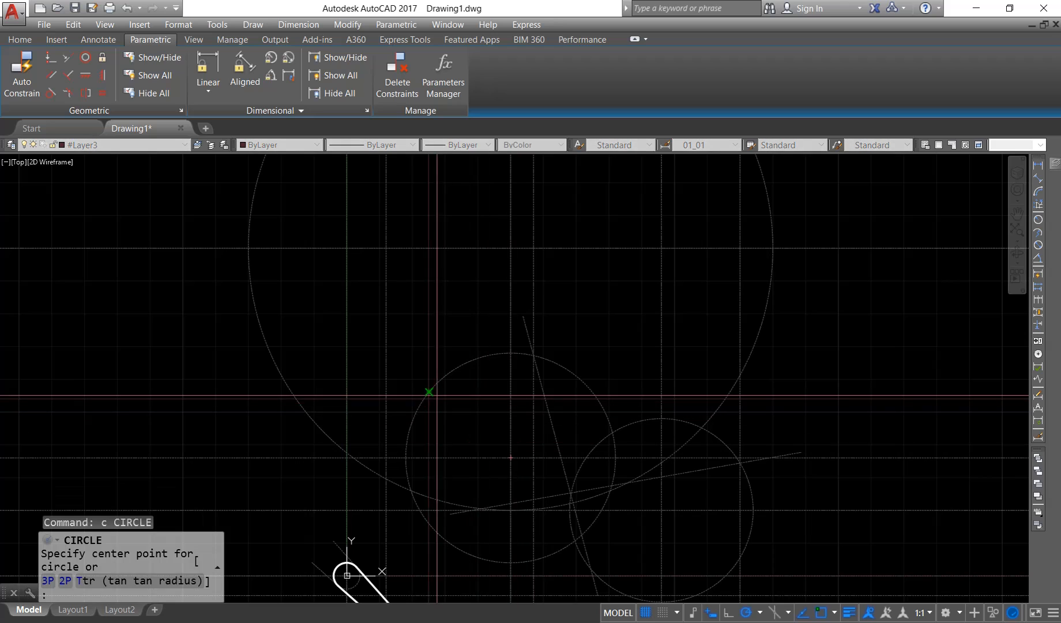
pyautogui.click(428, 399)
pyautogui.write('40')
pyautogui.press('Return')
pyautogui.scroll(-3, 586, 359)
# - Match the properties of the newest large circle and the 25-unit vertical offset line to the existing centerlines
pyautogui.press('m')
pyautogui.press('a')
pyautogui.press('Return')
pyautogui.click(668, 291)
pyautogui.click(615, 361)
pyautogui.click(477, 314)
pyautogui.press('Escape')
pyautogui.moveTo(667, 458); pyautogui.dragTo(659, 445, button='middle')
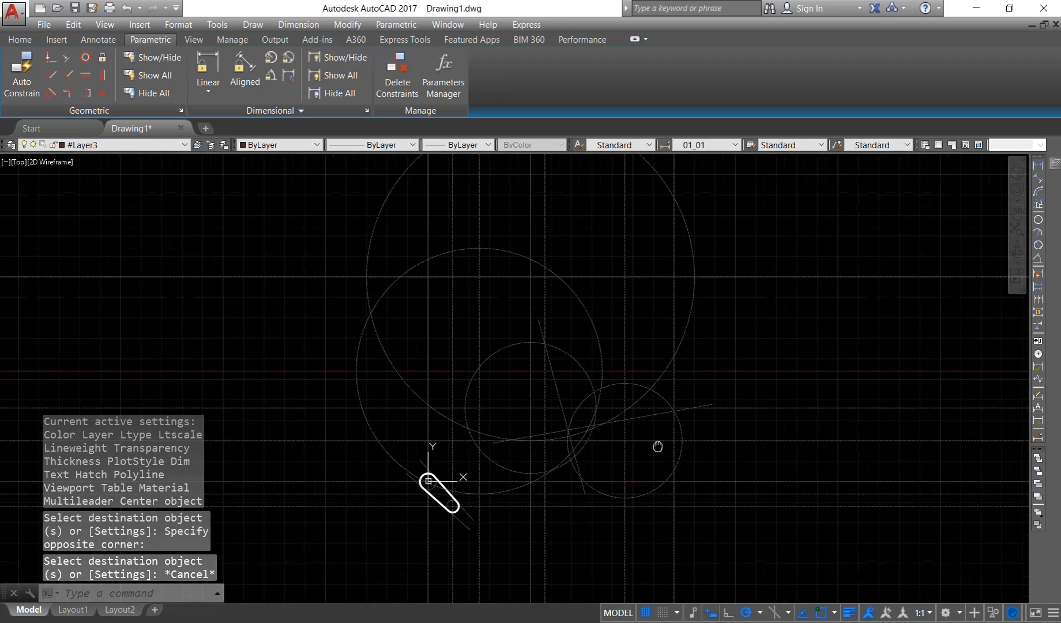
# - On #Layer1, trace an arc along the middle circle from the steep angled line to its crossing with the radius-28 circle
pyautogui.scroll(2, 658, 445)
pyautogui.write('#')
pyautogui.press('Return')
pyautogui.press('a')
pyautogui.press('Return')
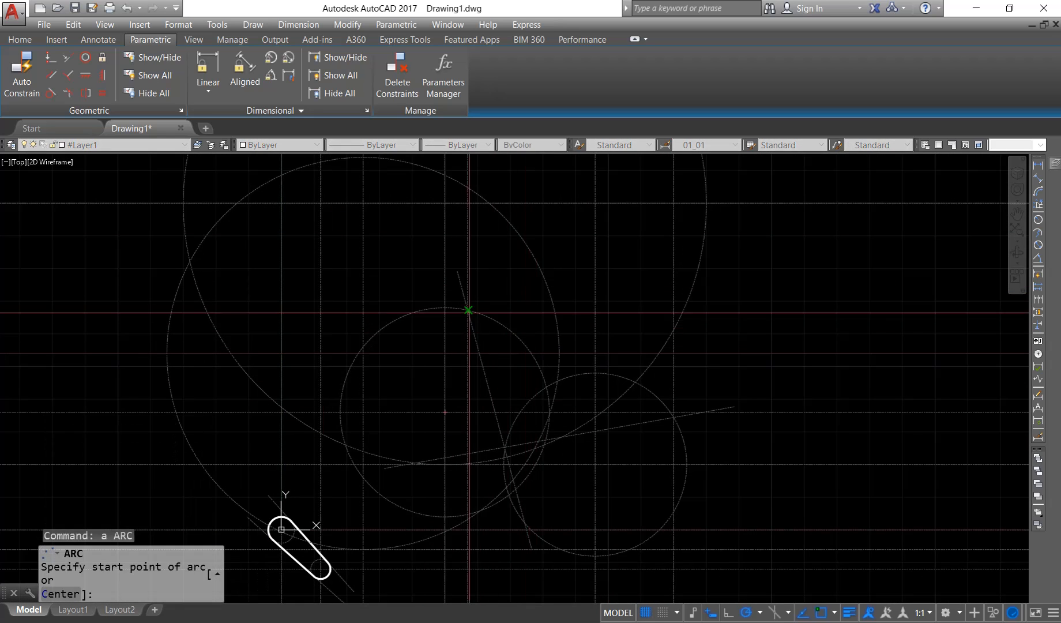
pyautogui.click(467, 310)
pyautogui.click(532, 352)
pyautogui.click(546, 386)
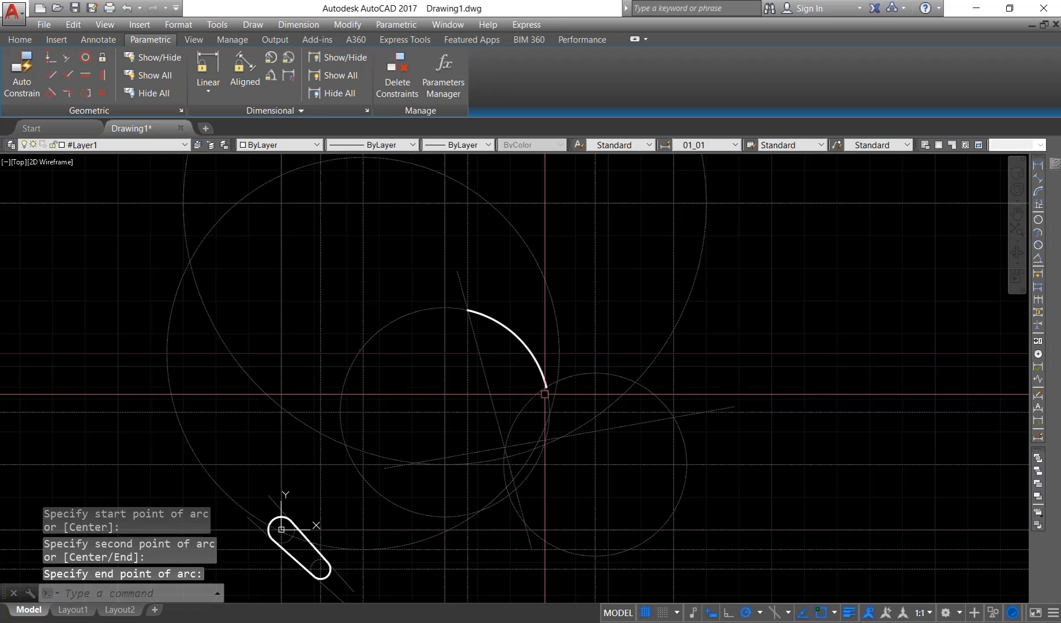
# - Trace a second arc over the radius-28 circle from the first arc's end to the shallow inclined line
pyautogui.press('Return')
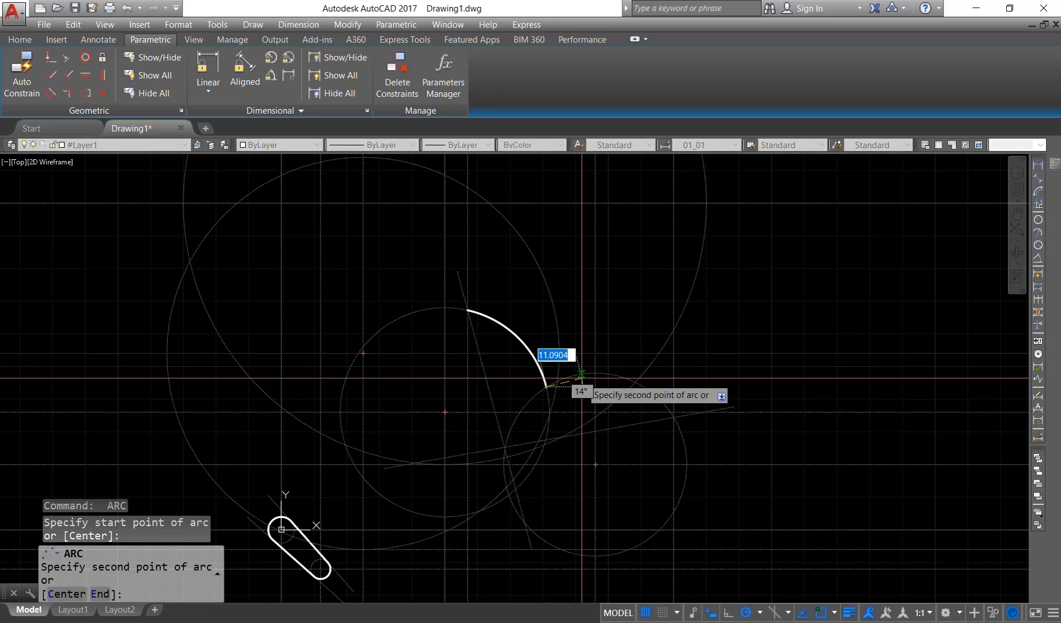
pyautogui.click(581, 374)
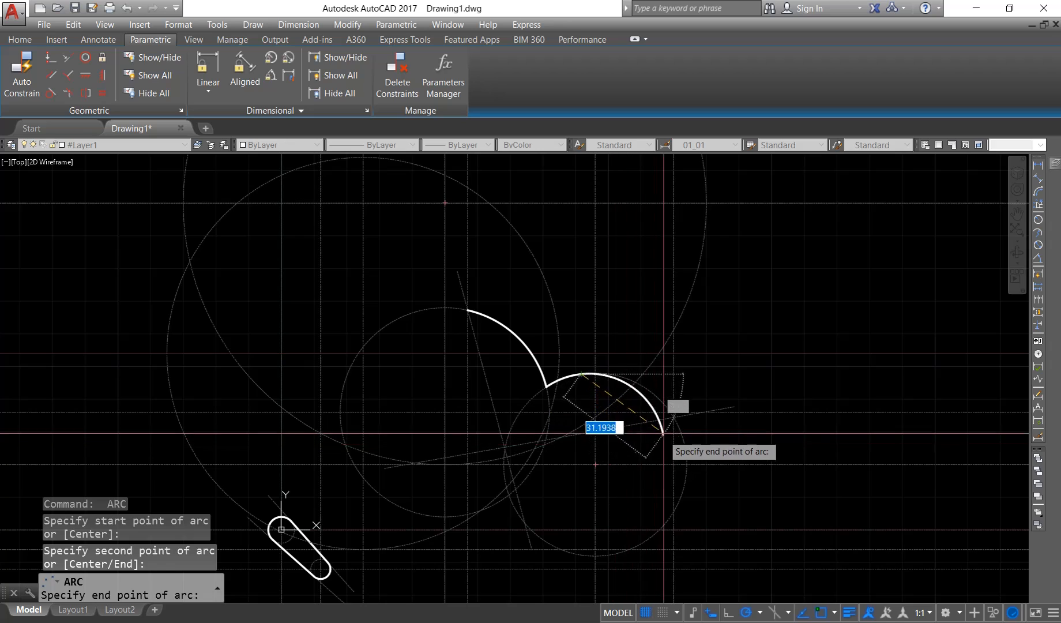
pyautogui.click(675, 416)
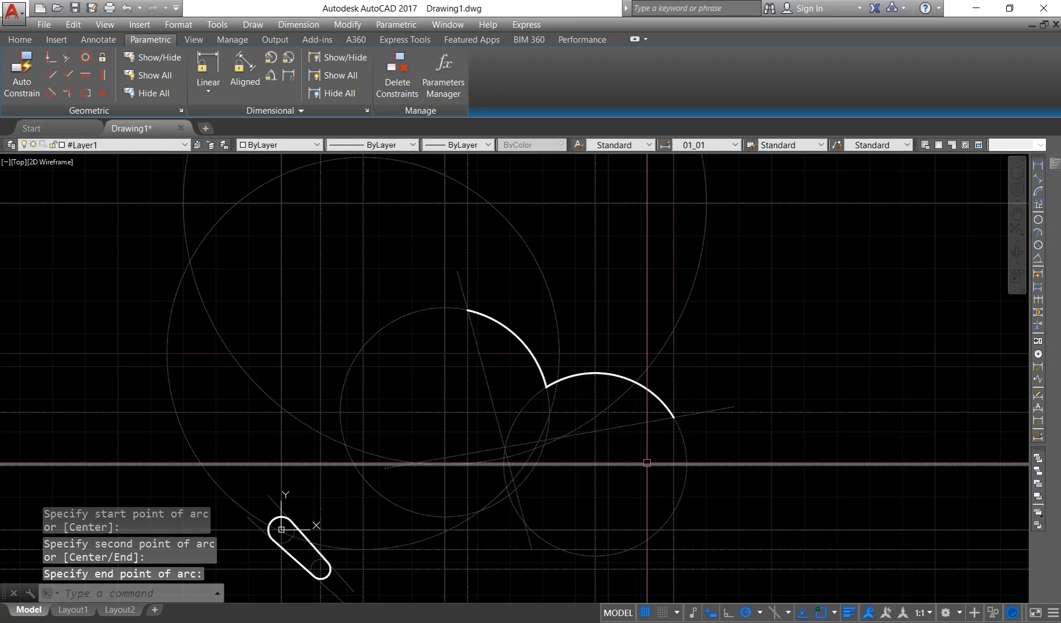
# - On #Layer2, draw a radius-12 circle tangent to the shallow inclined line and the lower large circle
pyautogui.moveTo(646, 464); pyautogui.dragTo(662, 437, button='middle')
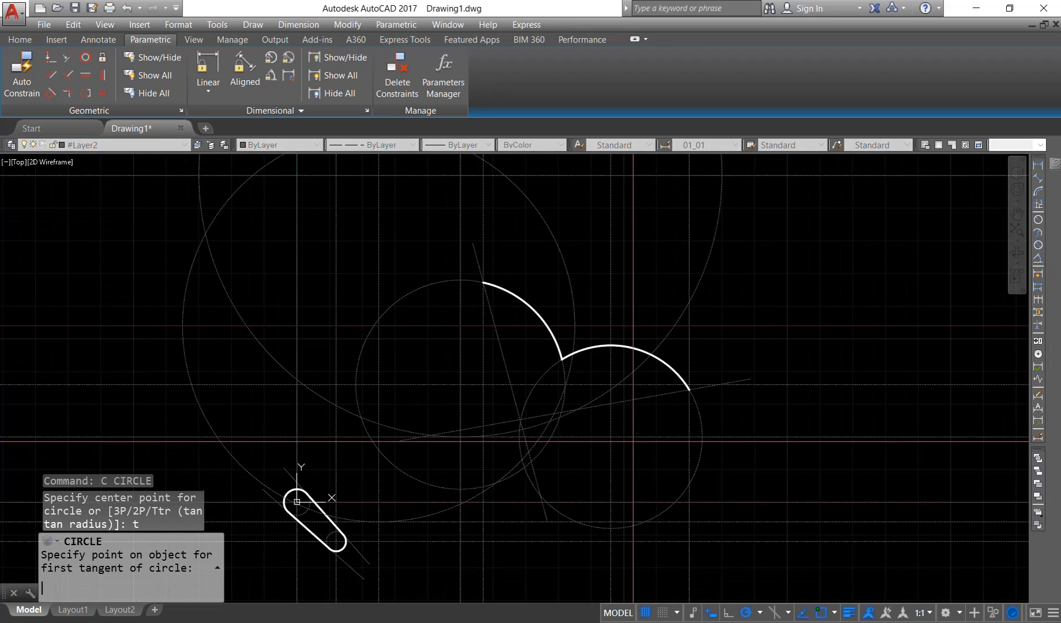
pyautogui.click(634, 437)
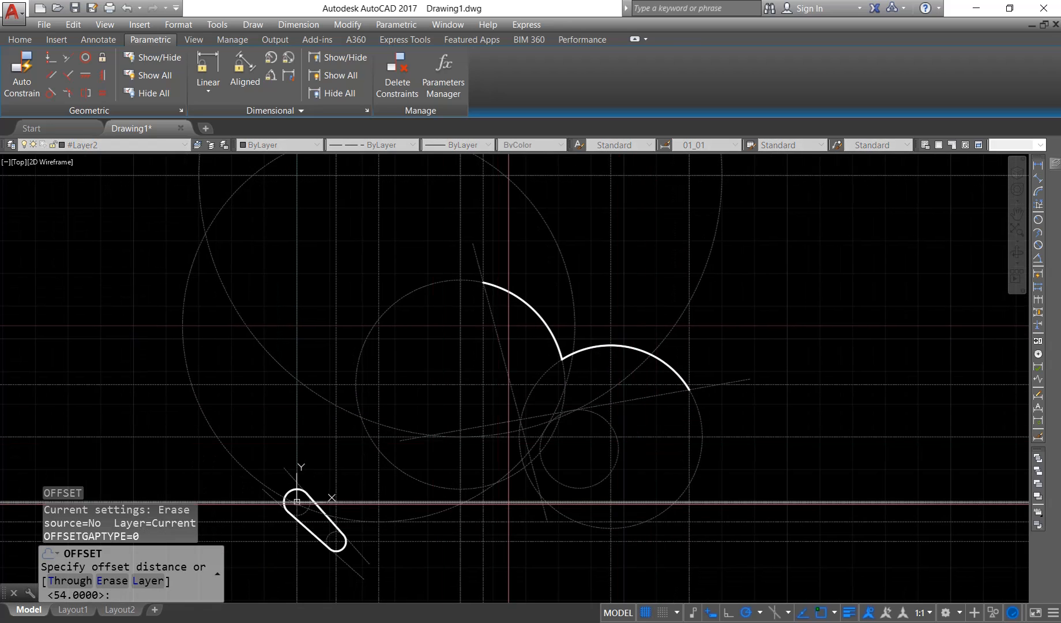
# - Offset the horizontal line through the center of the radius-28 circle 2 units upward
pyautogui.press('Return')
pyautogui.click(412, 417)
pyautogui.press('Escape')
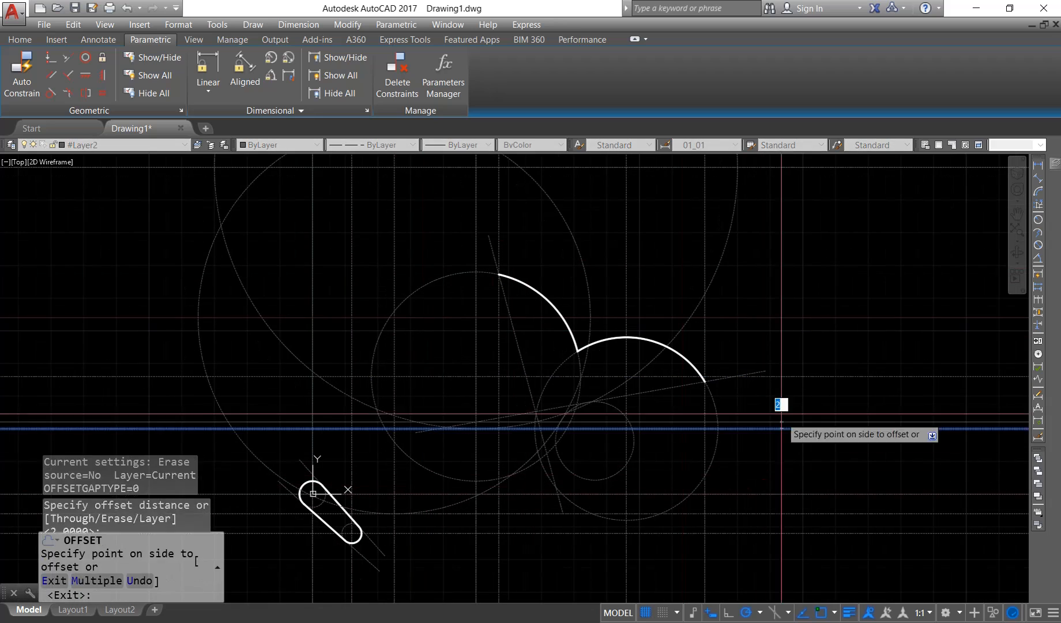
pyautogui.click(781, 414)
pyautogui.press('Return')
# - Make #Layer1 current and trace an arc over the upper part of the radius-12 tangent circle
pyautogui.moveTo(608, 452); pyautogui.dragTo(595, 448, button='middle')
pyautogui.hotkey('ctrl', '1')
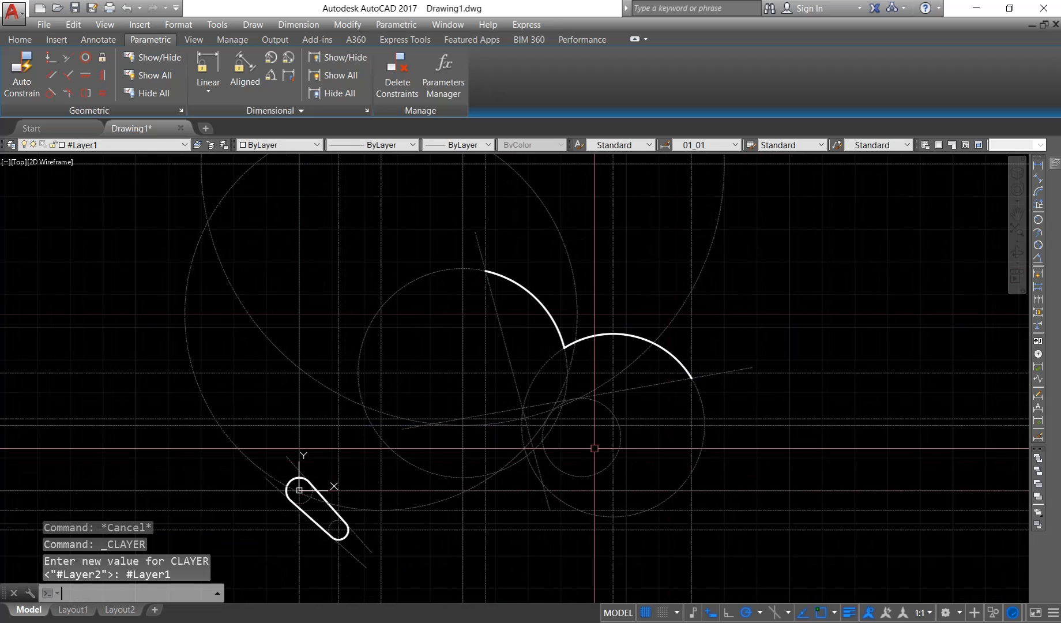
pyautogui.write('a')
pyautogui.press('Return')
pyautogui.click(557, 459)
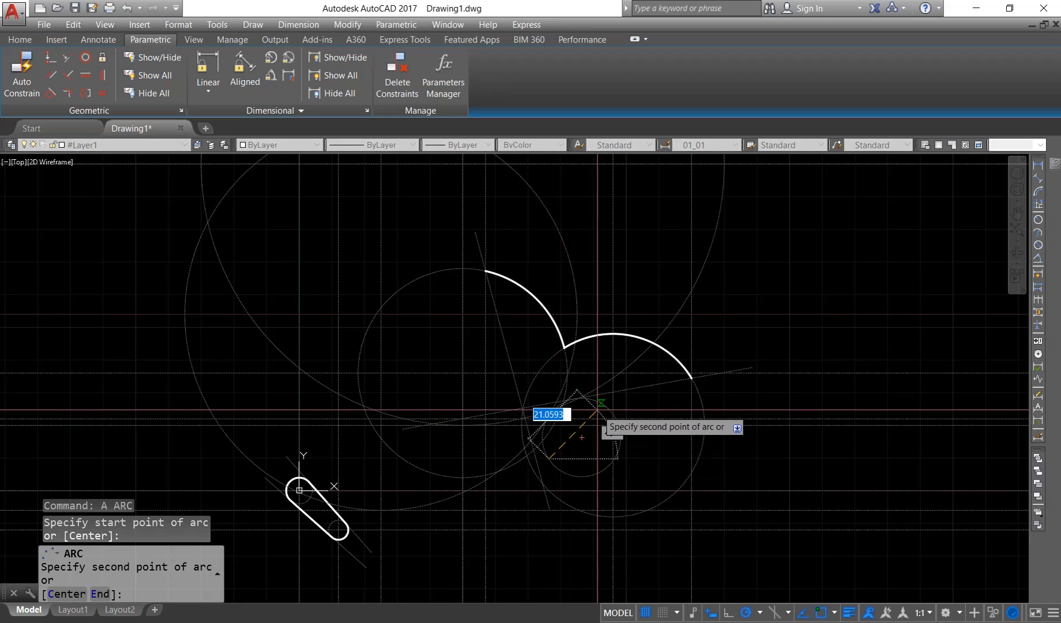
pyautogui.click(596, 406)
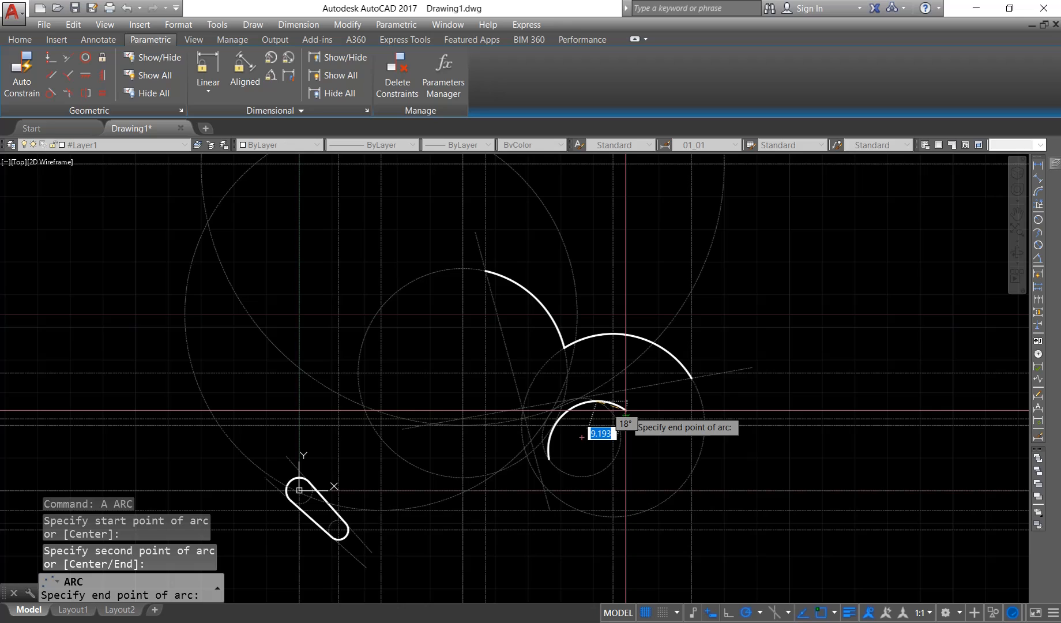
pyautogui.click(626, 413)
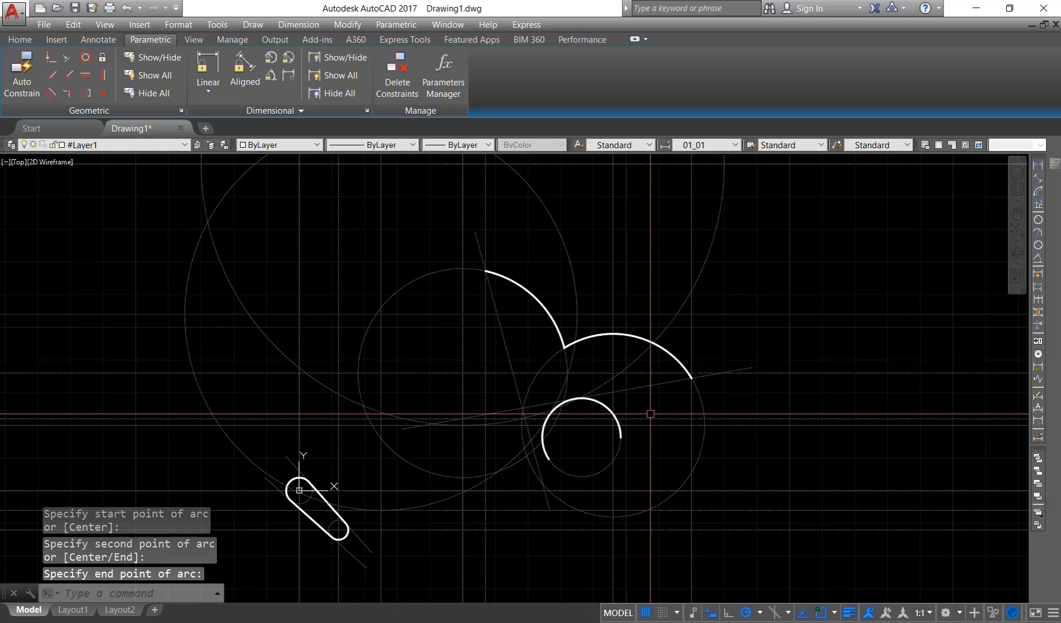
# - Draw a line about 9 units long on the shallow inclined line, between the small arc and the radius-28 arc
pyautogui.write('l')
pyautogui.press('Return')
pyautogui.click(632, 387)
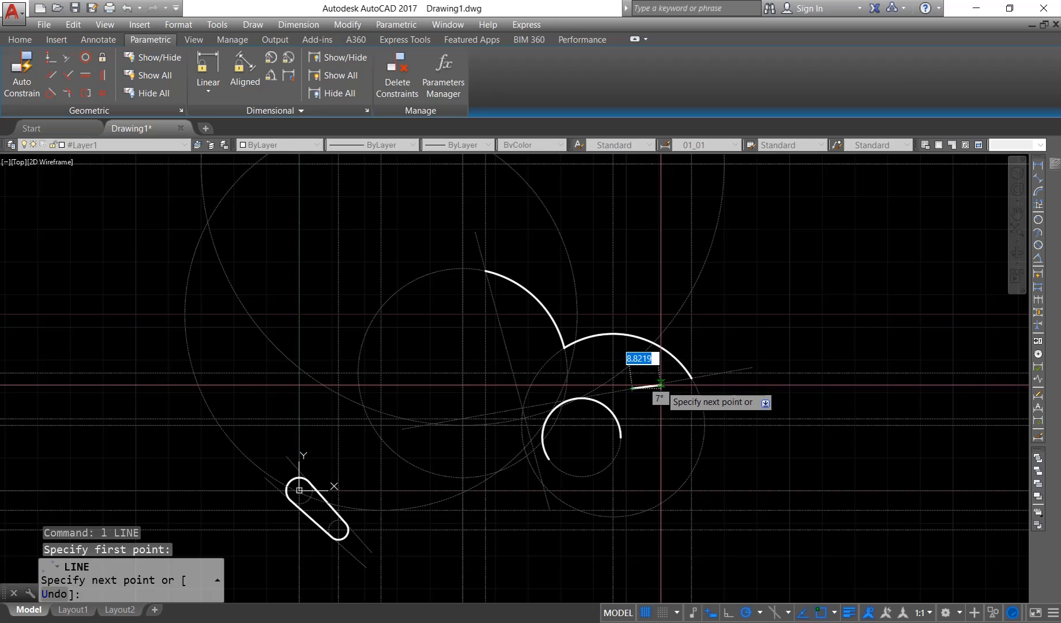
pyautogui.click(661, 383)
pyautogui.press('Escape')
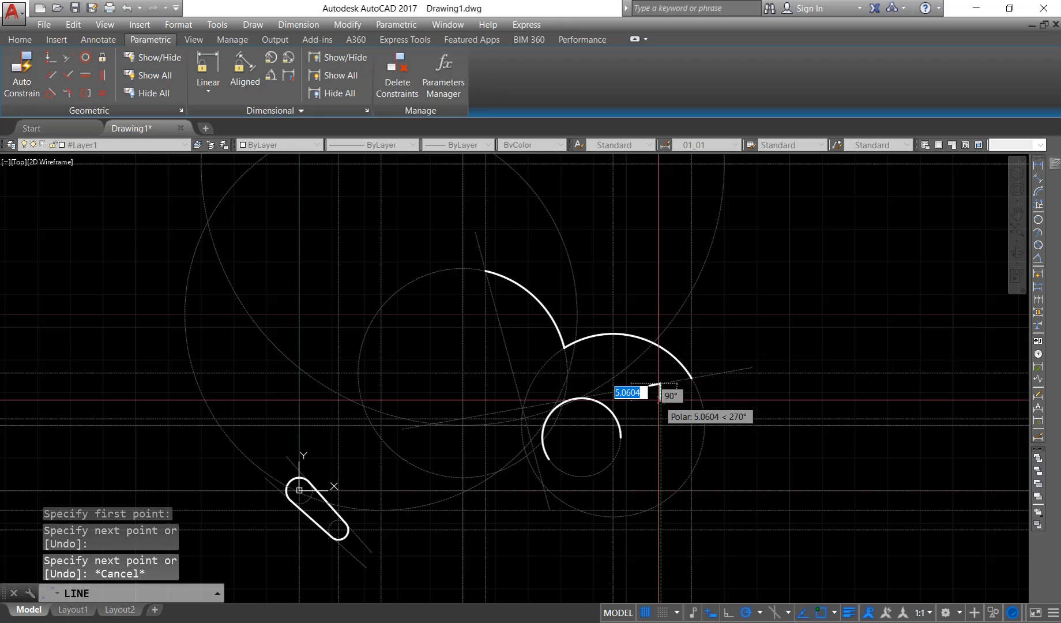
# - Join the short line to the radius-28 arc and to the radius-12 arc with radius-0 fillets
pyautogui.write('f')
pyautogui.press('Return')
pyautogui.click(652, 385)
pyautogui.click(665, 382)
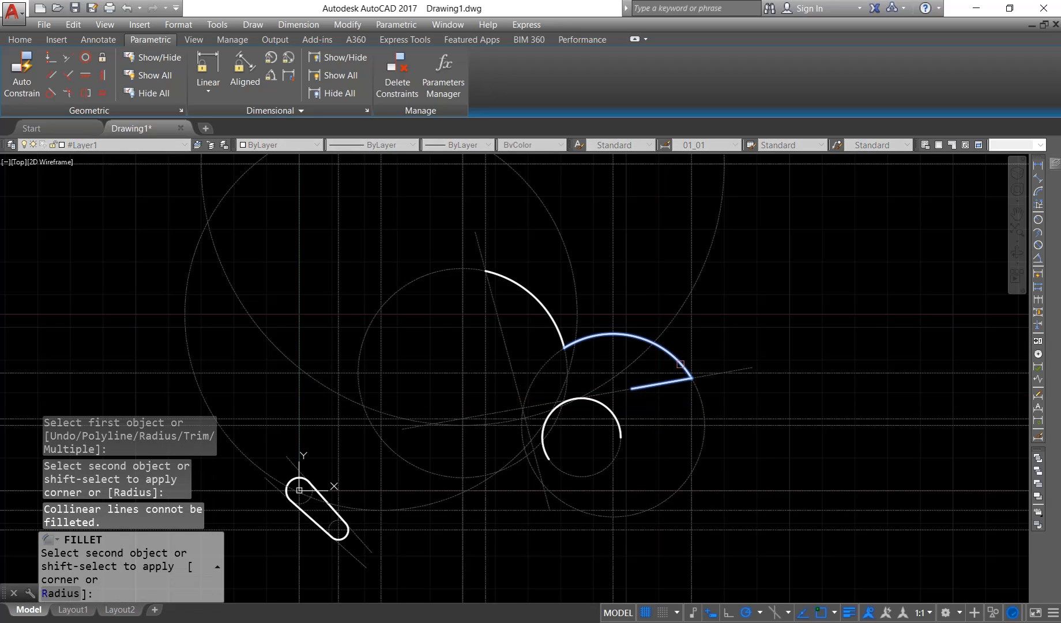
pyautogui.click(681, 363)
pyautogui.press('Return')
pyautogui.click(634, 390)
pyautogui.click(629, 391)
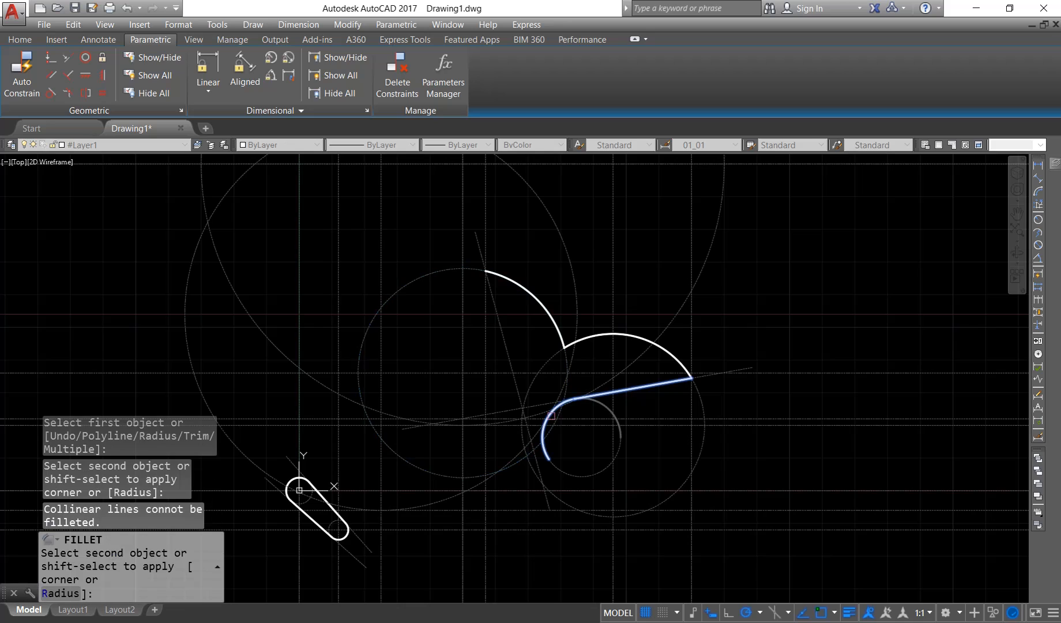
pyautogui.click(545, 427)
# - Trace an arc along the lower large circle from its lowest point to the horizontal centerline through the origin
pyautogui.moveTo(514, 488); pyautogui.dragTo(533, 483, button='middle')
pyautogui.write('a')
pyautogui.press('Return')
pyautogui.click(399, 505)
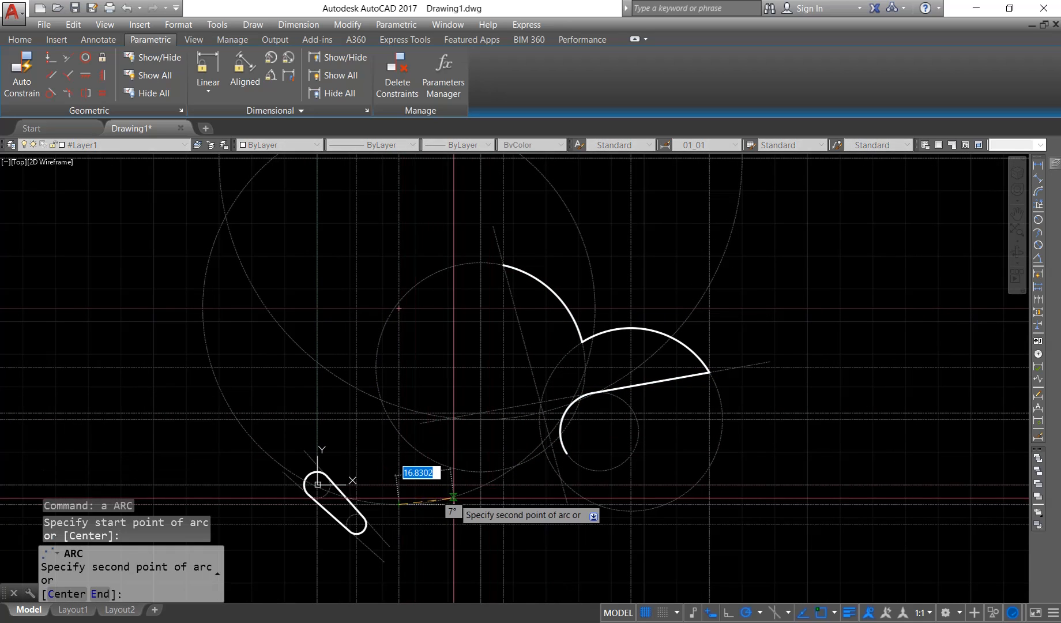
pyautogui.click(443, 495)
pyautogui.click(485, 485)
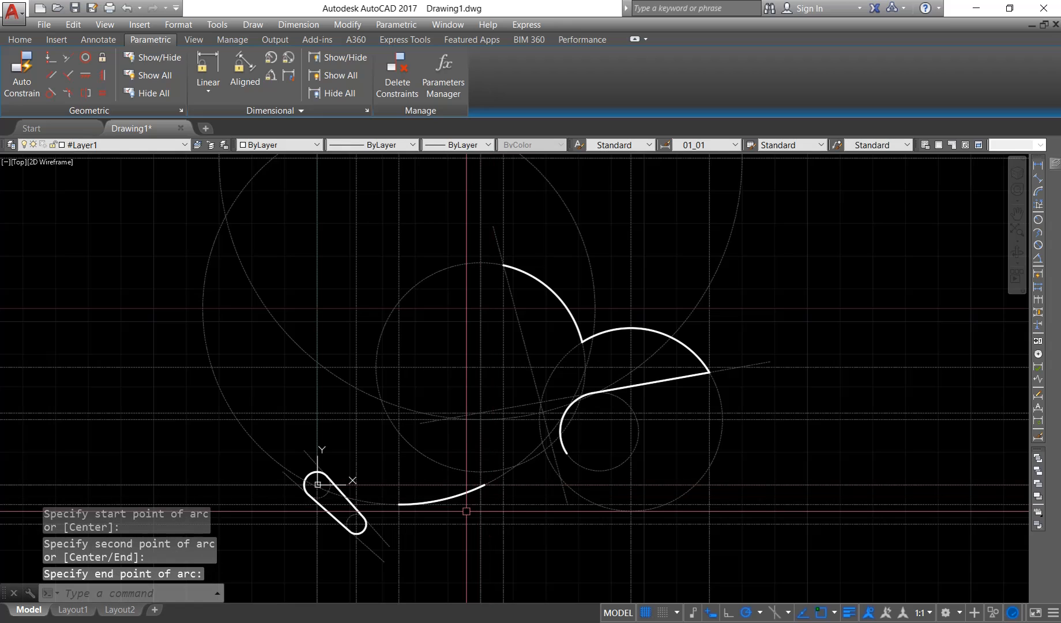
# - Join the large lower arc to the radius-12 arc with a radius-0 fillet
pyautogui.write('f')
pyautogui.press('Return')
pyautogui.click(457, 494)
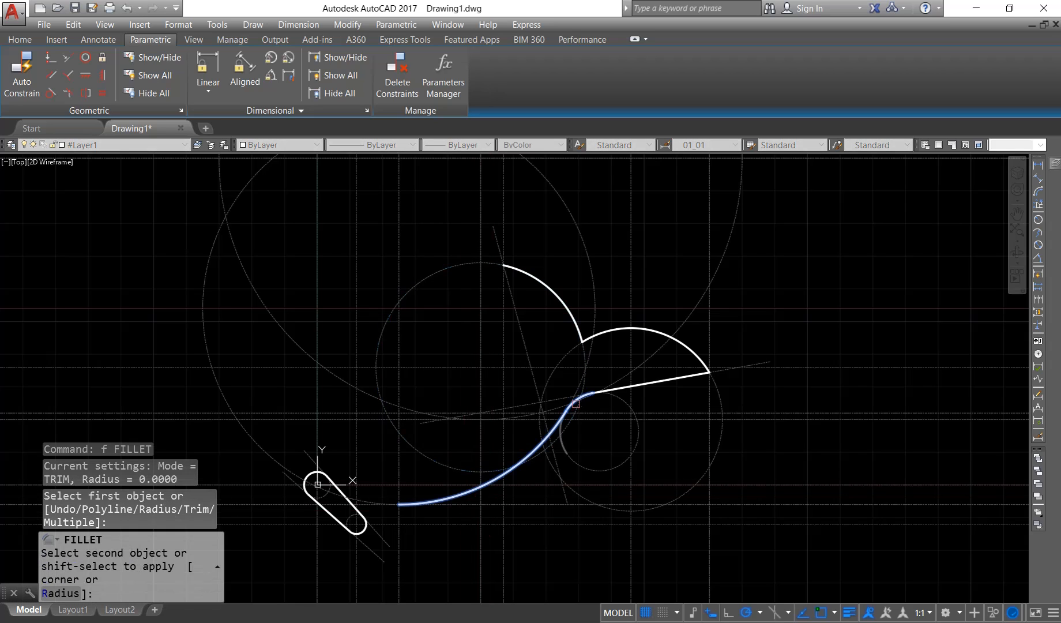
pyautogui.click(577, 397)
pyautogui.moveTo(488, 402)
pyautogui.mouseDown(button='middle')
pyautogui.moveTo(490, 419)
pyautogui.moveTo(497, 409)
pyautogui.moveTo(481, 441)
pyautogui.mouseUp(button='middle')
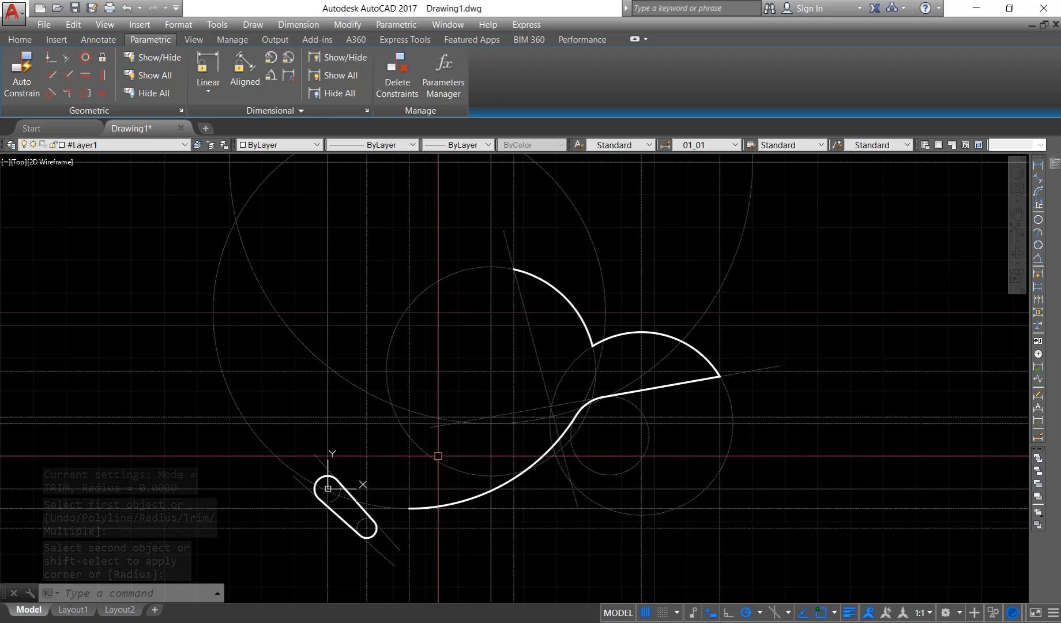
pyautogui.write('c')
pyautogui.press('Return')
pyautogui.press('Escape')
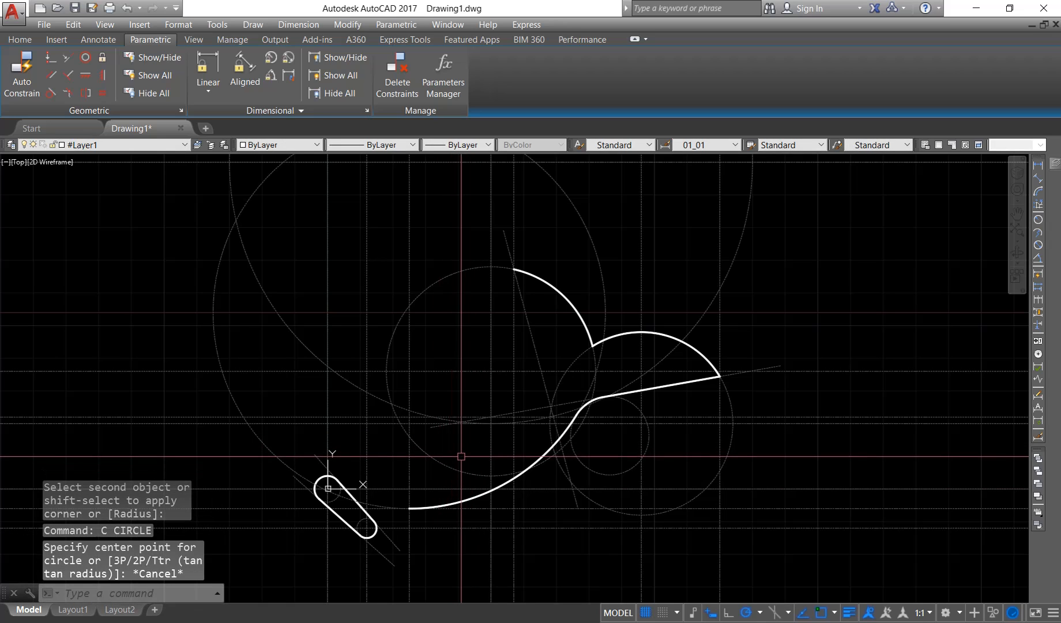
pyautogui.press('Escape')
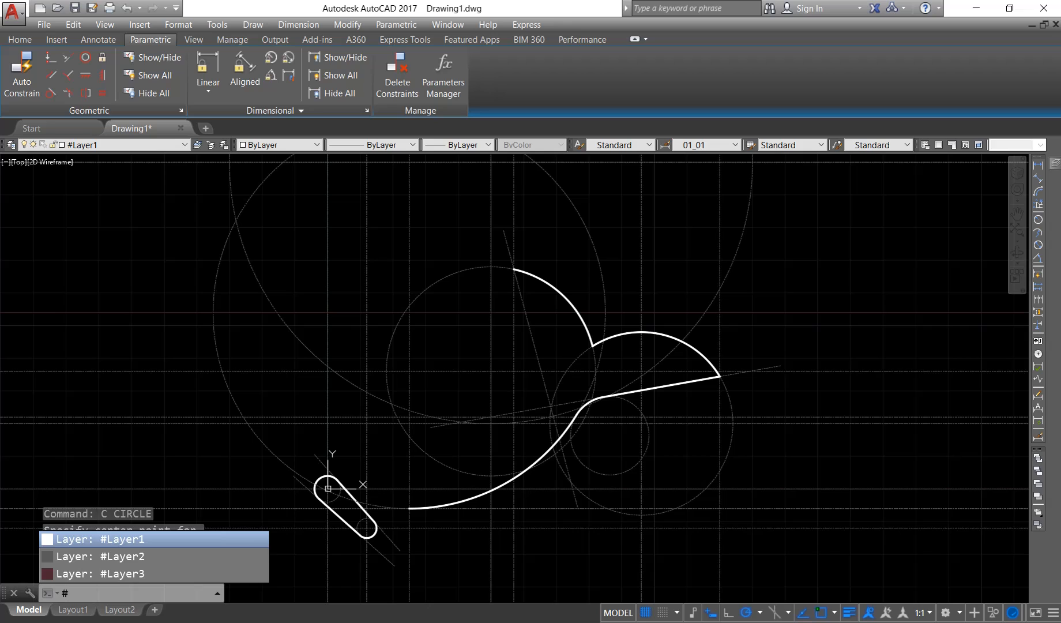
# - On #Layer2, draw a radius-12 circle tangent to the 2-unit horizontal offset line and the steep angled line
pyautogui.click(98, 556)
pyautogui.press('Return')
pyautogui.write('t')
pyautogui.press('Return')
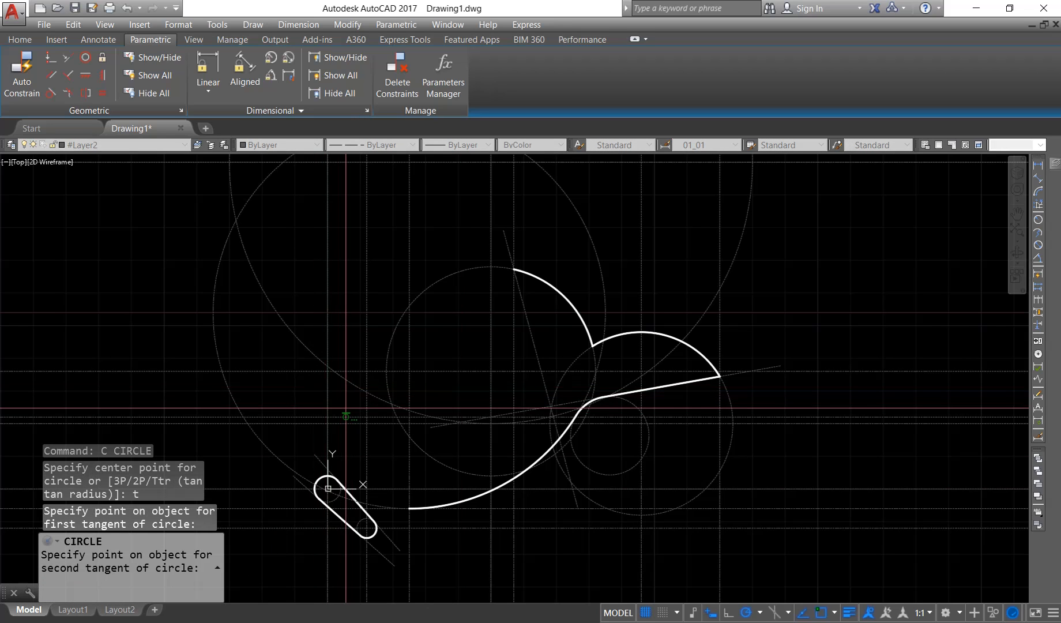
pyautogui.click(530, 340)
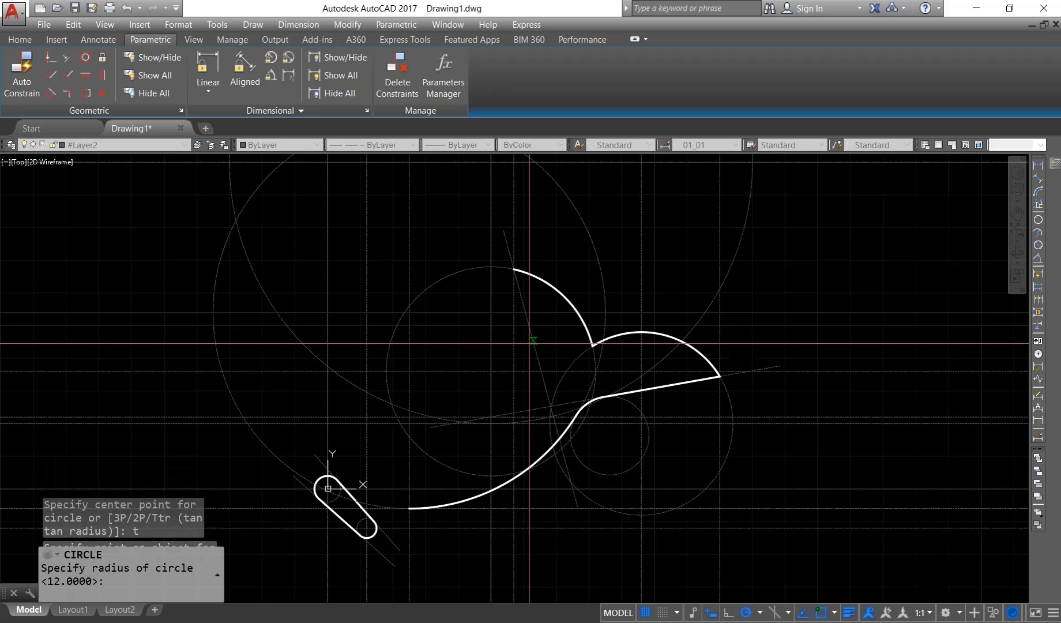
pyautogui.write('12')
pyautogui.press('Return')
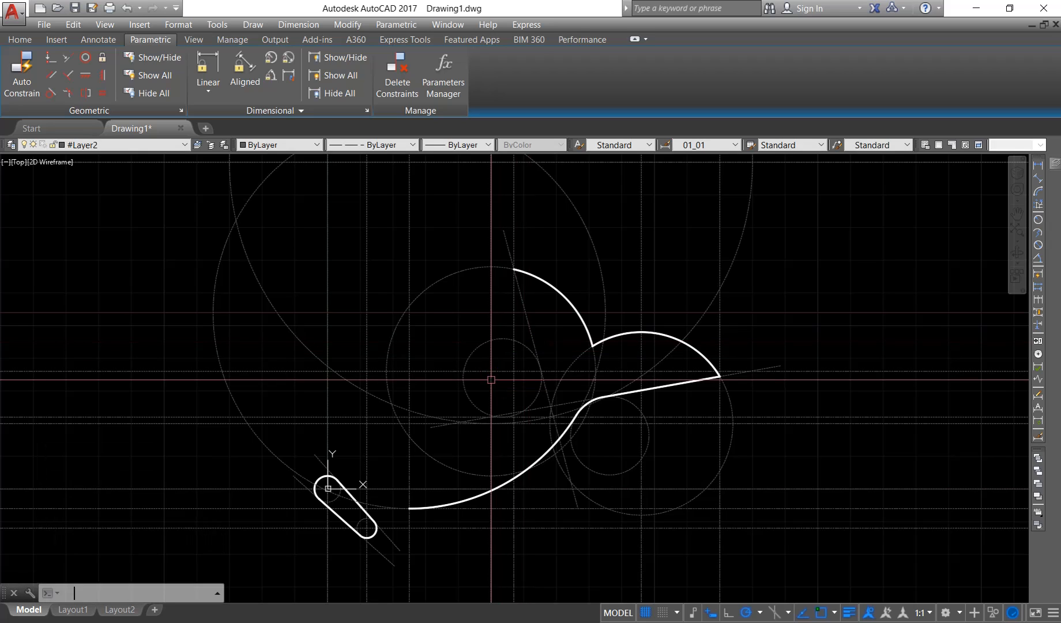
# - Delete the duplicate object lying on the steep angled construction line
pyautogui.scroll(2, 491, 380)
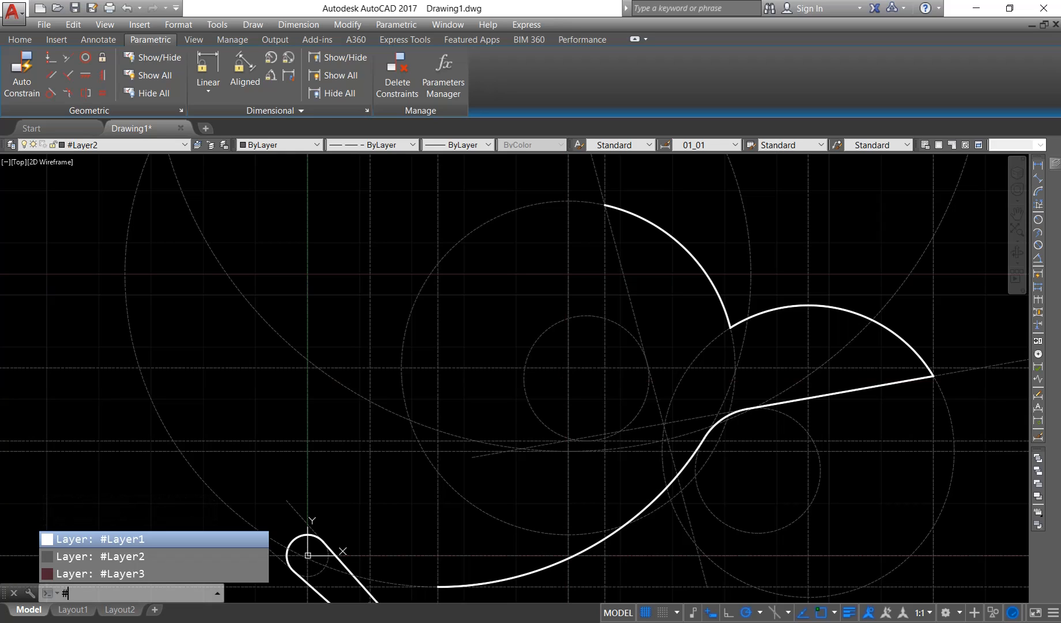
pyautogui.press('Escape')
pyautogui.click(633, 310)
pyautogui.press('Delete')
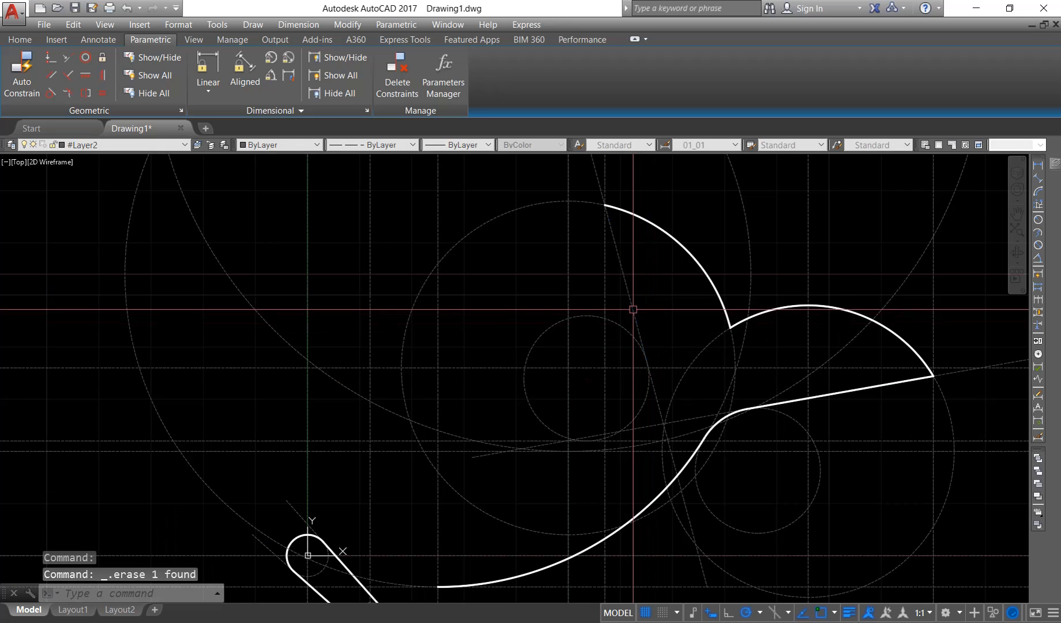
# - On #Layer1, draw a line from the first arc's upper end along the steep line to its tangent point on the new circle
pyautogui.write('#')
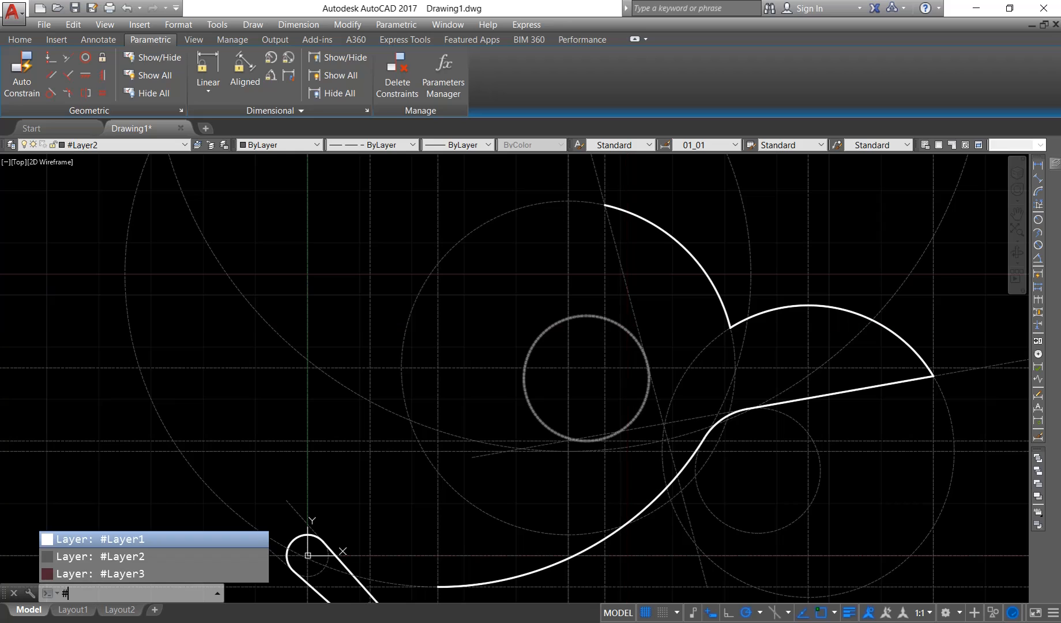
pyautogui.press('Return')
pyautogui.write('L')
pyautogui.press('Return')
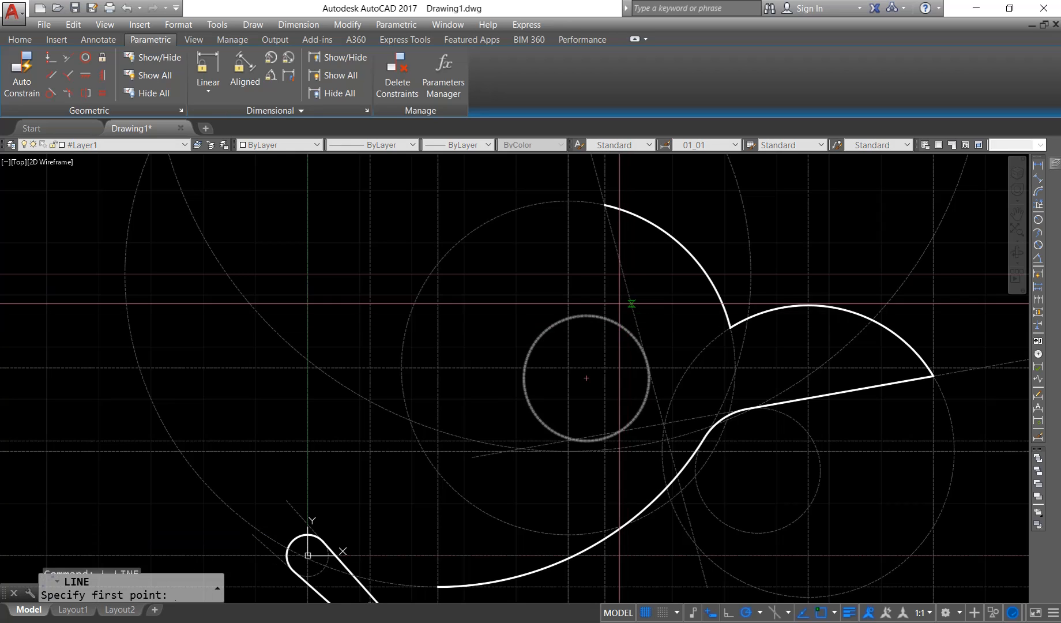
pyautogui.click(606, 204)
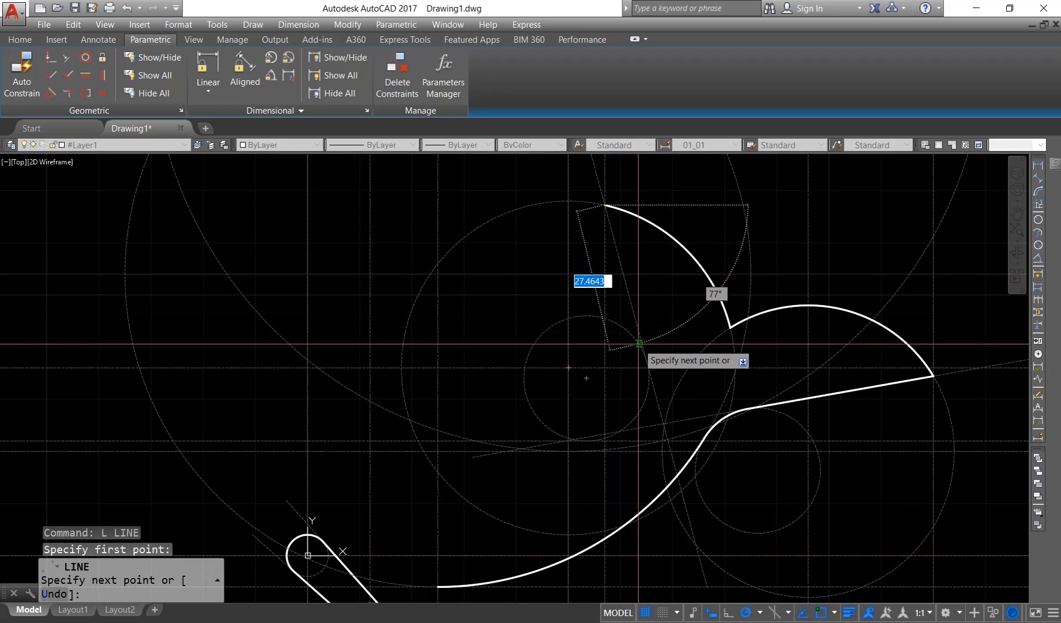
pyautogui.click(648, 363)
pyautogui.press('Return')
# - Try to trace an arc along the new radius-12 circle from the steep line's lower end, and undo it
pyautogui.write('a')
pyautogui.press('Return')
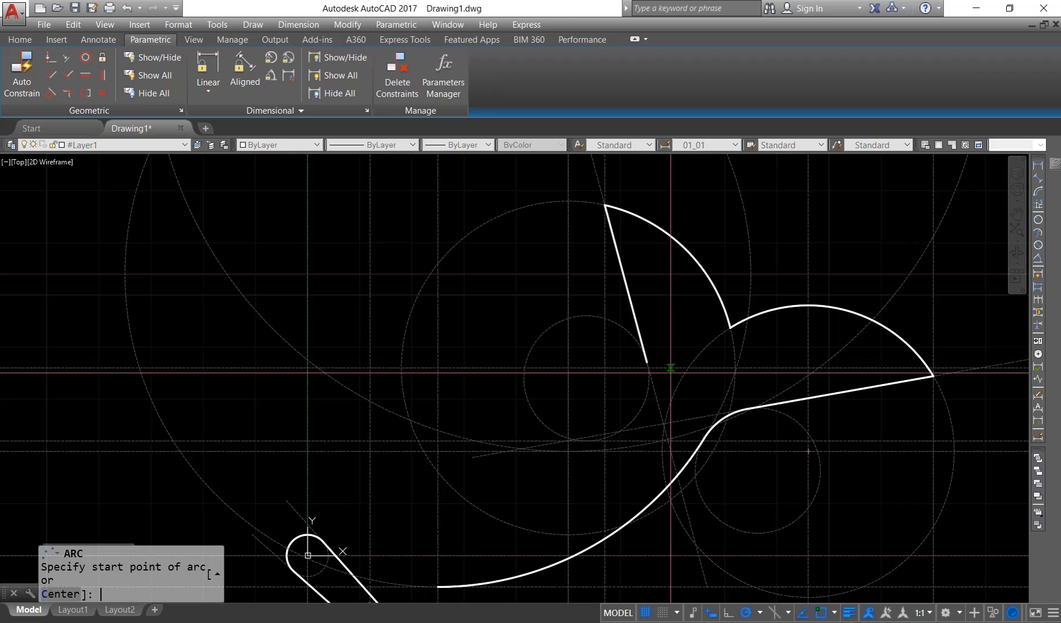
pyautogui.click(646, 362)
pyautogui.click(640, 411)
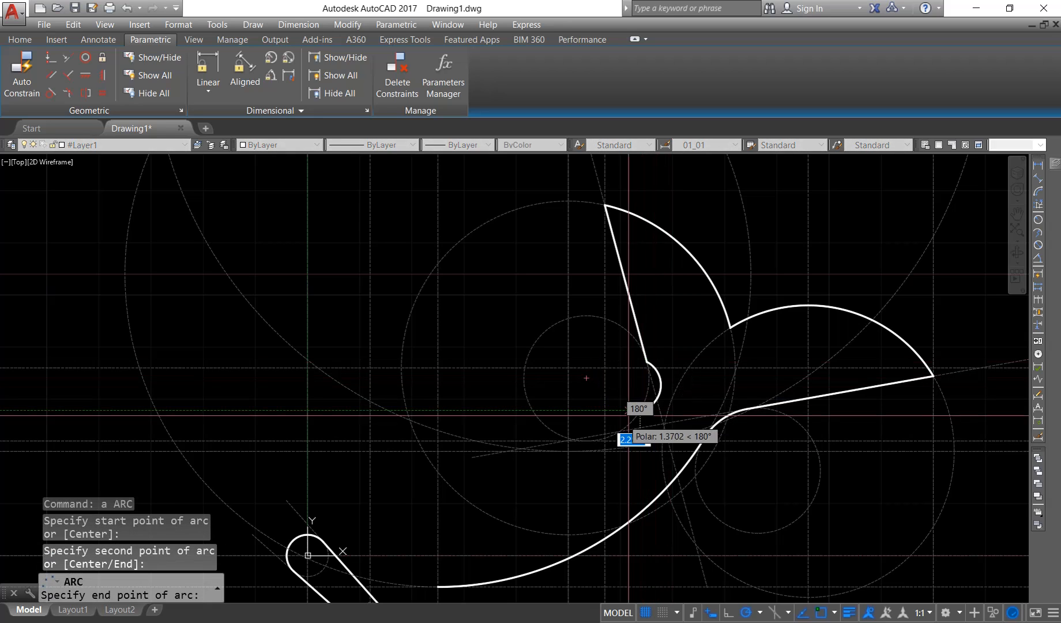
pyautogui.hotkey('ctrl', 'z')
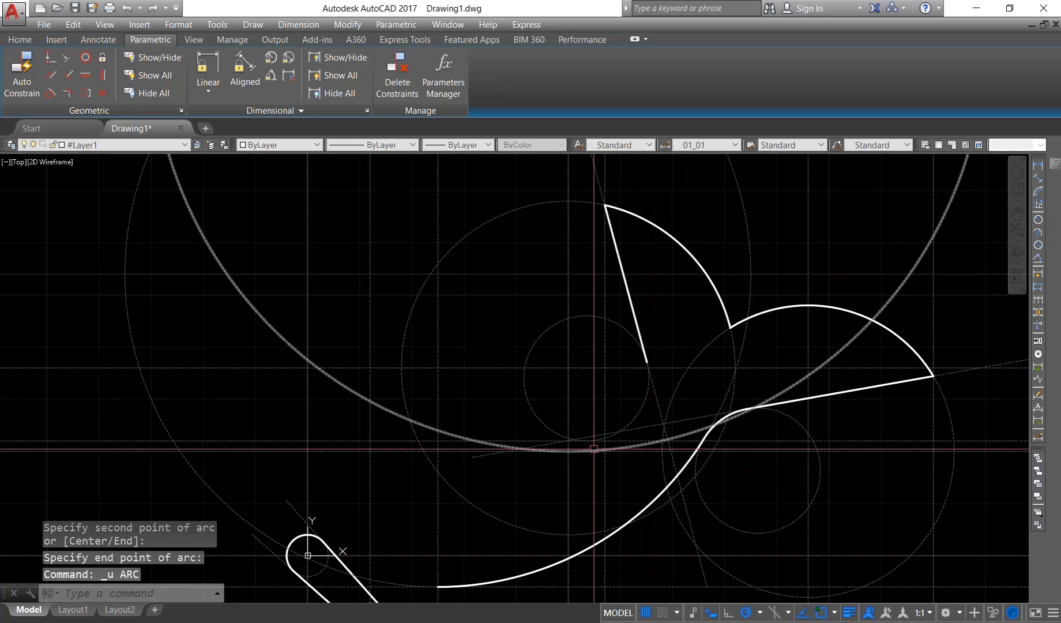
# - On #Layer1, draw a horizontal line from the radius-12 circle's lowest point to where the 2-unit offset line meets the large circle
pyautogui.write('l')
pyautogui.press('Return')
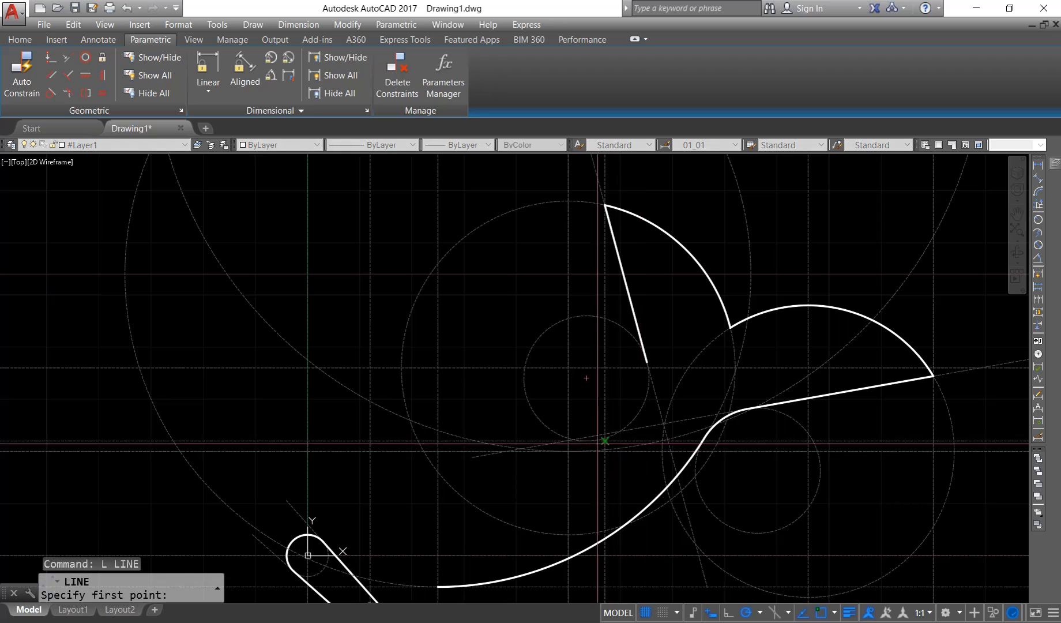
pyautogui.click(592, 442)
pyautogui.click(474, 441)
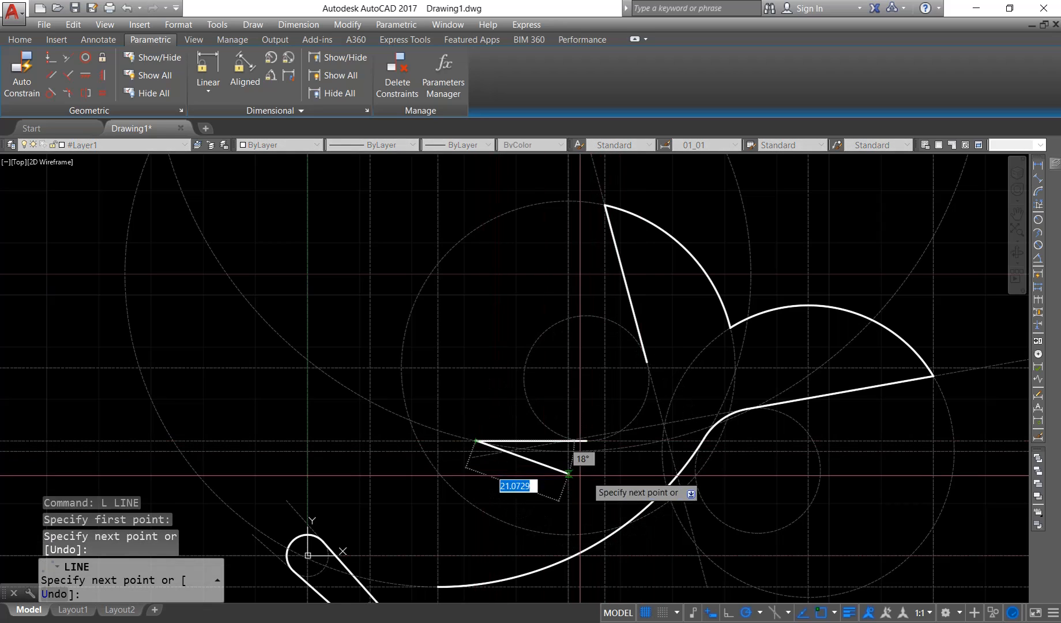
pyautogui.press('Escape')
# - Trace an arc along the radius-12 circle from the horizontal line's right end to the lower end of the steep line
pyautogui.write('a')
pyautogui.press('Return')
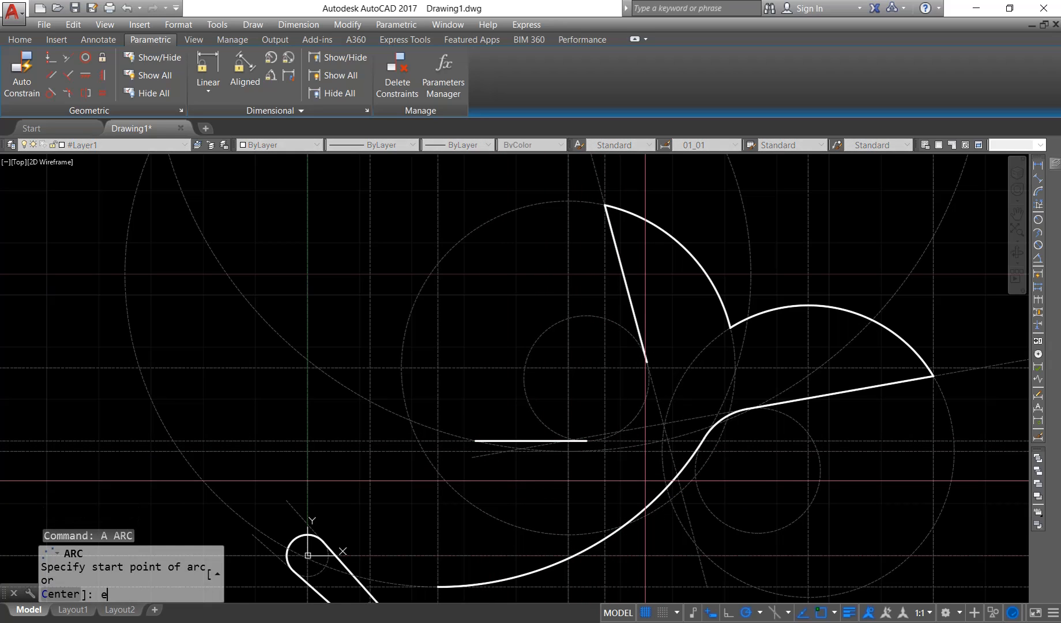
pyautogui.click(592, 442)
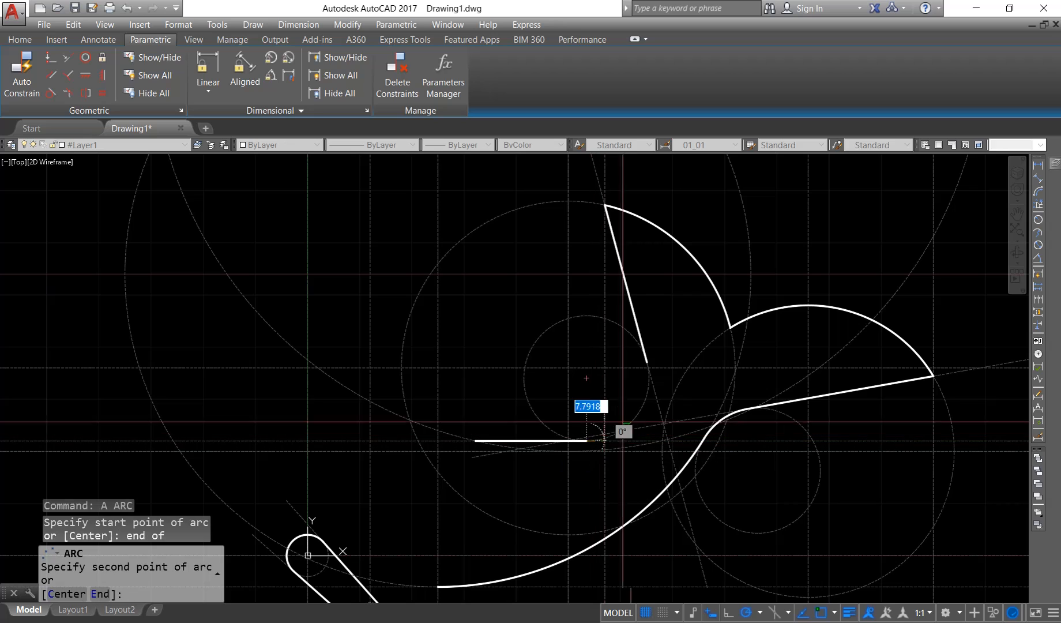
pyautogui.click(638, 407)
pyautogui.write('en')
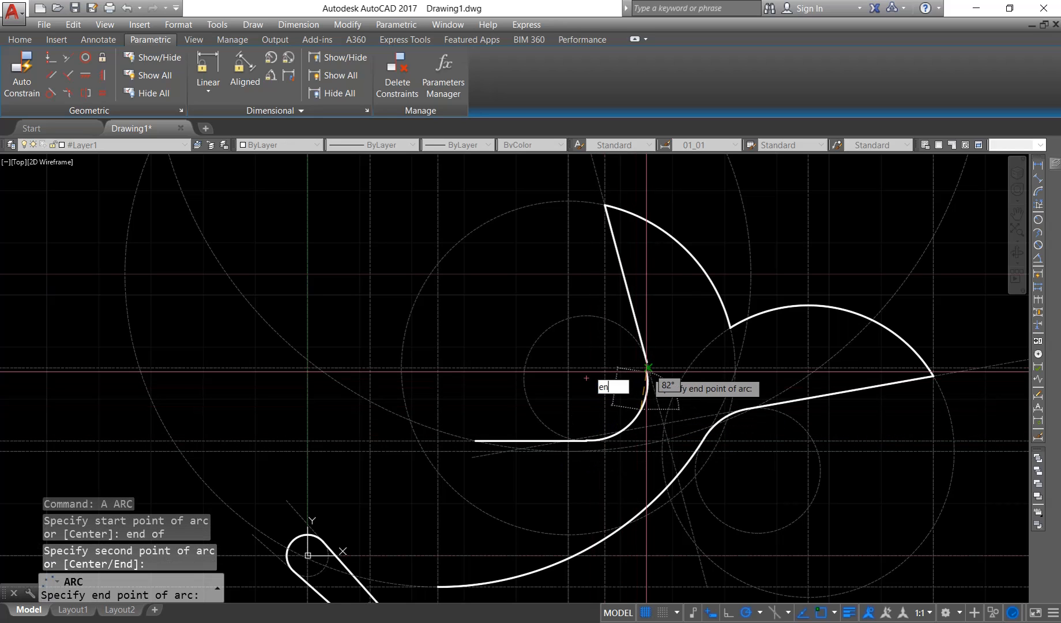
pyautogui.write('d')
pyautogui.press('Return')
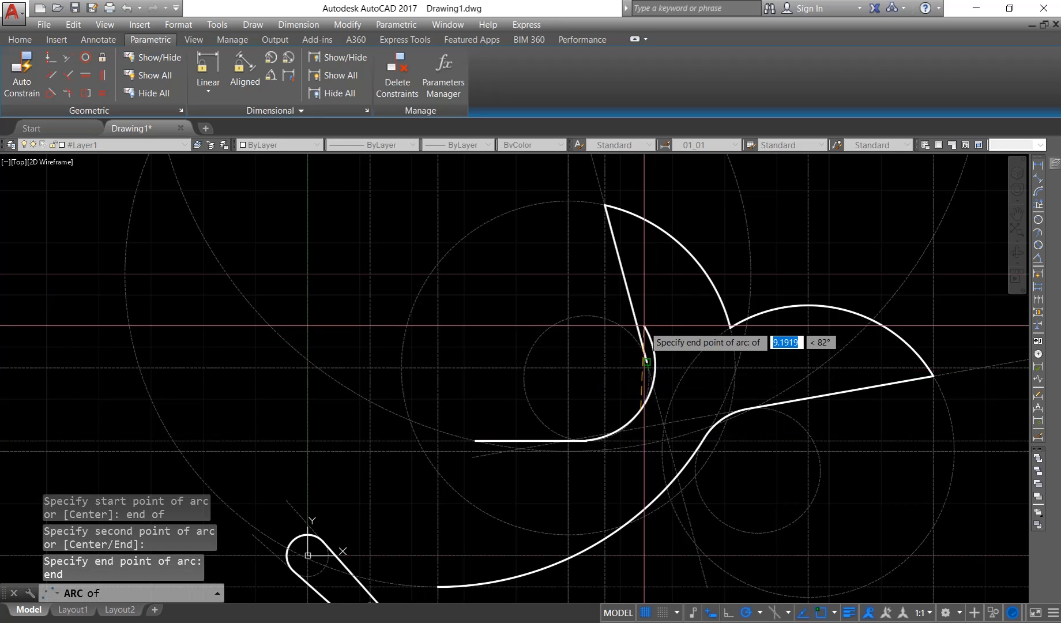
pyautogui.press('Escape')
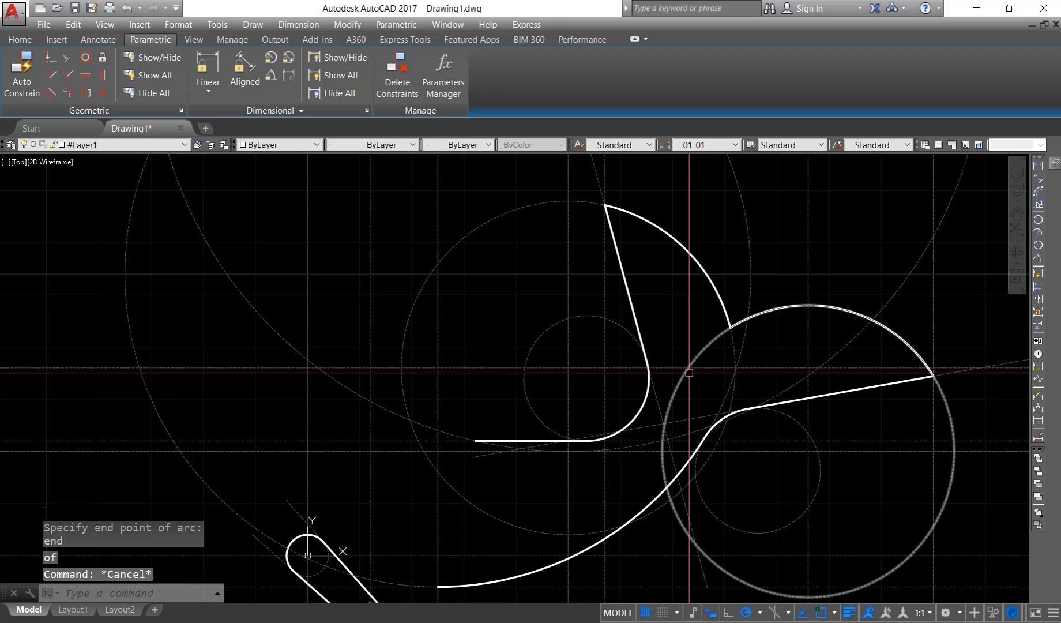
pyautogui.scroll(-2, 652, 388)
pyautogui.moveTo(527, 423)
pyautogui.mouseDown(button='middle')
pyautogui.moveTo(588, 414)
pyautogui.moveTo(603, 430)
pyautogui.moveTo(612, 407)
pyautogui.moveTo(637, 443)
pyautogui.moveTo(642, 429)
pyautogui.moveTo(603, 426)
pyautogui.moveTo(620, 430)
pyautogui.moveTo(619, 419)
pyautogui.mouseUp(button='middle')
pyautogui.write('L')
pyautogui.press('Return')
pyautogui.scroll(2, 575, 498)
pyautogui.press('Escape')
pyautogui.scroll(-4, 617, 469)
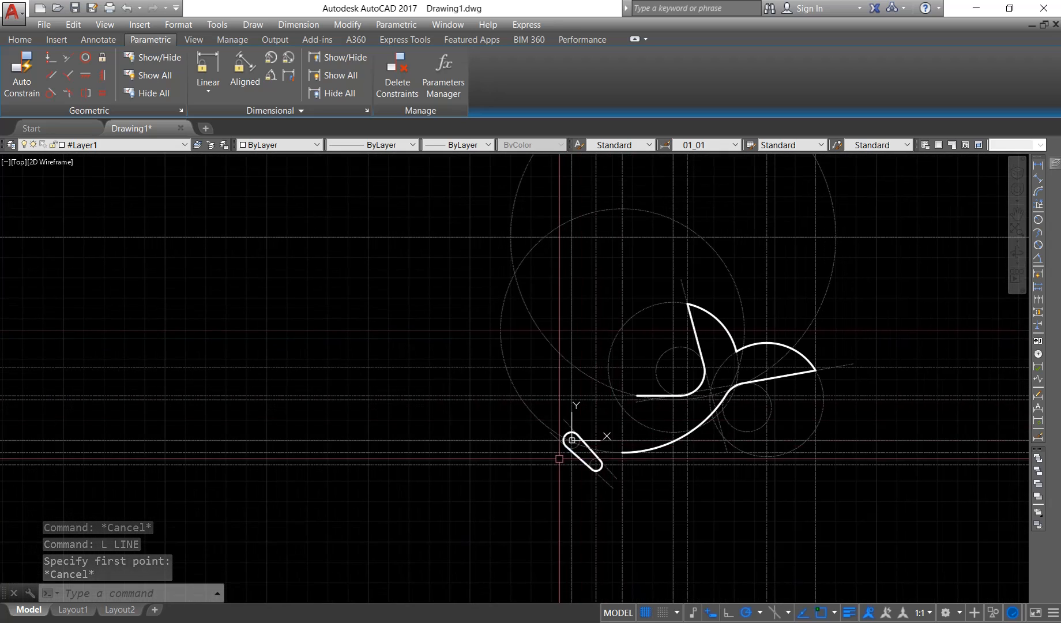
# - Switch to #Layer2 and offset the vertical centerline through the origin 20 units to the left
pyautogui.scroll(2, 559, 460)
pyautogui.moveTo(557, 462)
pyautogui.mouseDown(button='middle')
pyautogui.moveTo(597, 458)
pyautogui.moveTo(591, 487)
pyautogui.mouseUp(button='middle')
pyautogui.write('#')
pyautogui.press('Down')
pyautogui.press('Return')
pyautogui.write('o')
pyautogui.press('Return')
pyautogui.write('20')
pyautogui.press('Return')
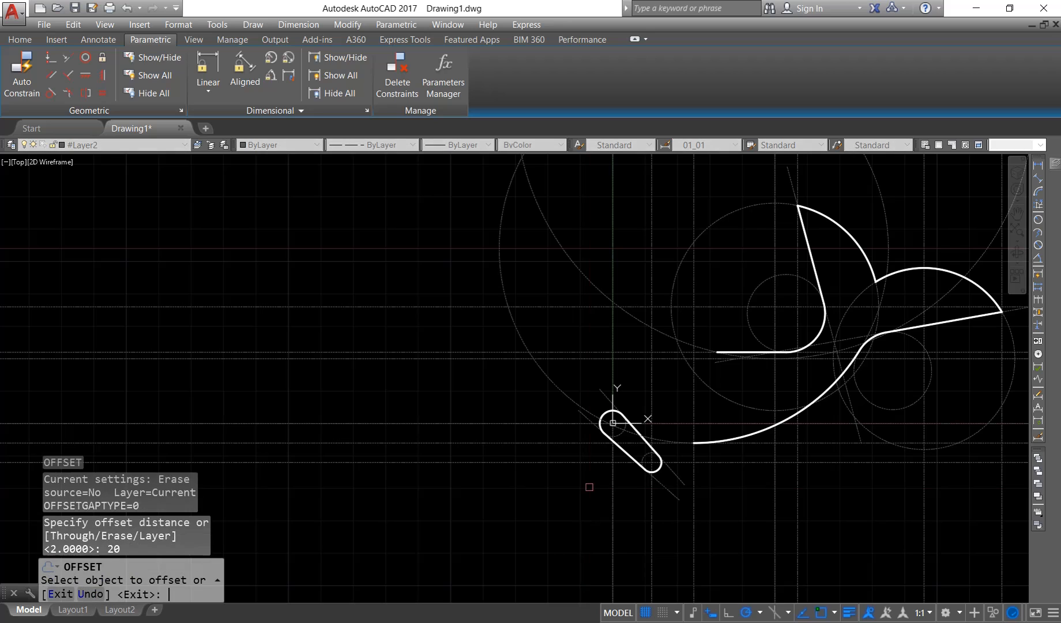
# - Offset the horizontal construction line at the bottom of the large arc 14 units upward
pyautogui.press('Return')
pyautogui.press('Return')
pyautogui.write('14')
pyautogui.press('Return')
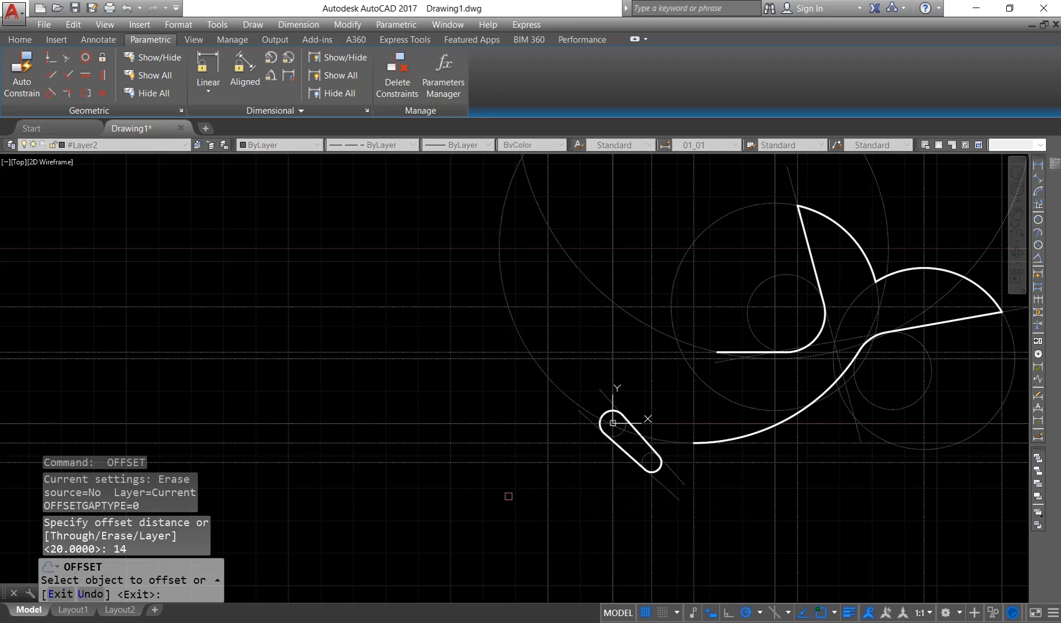
pyautogui.click(511, 443)
pyautogui.click(538, 430)
pyautogui.press('Escape')
# - Draw a radius-2 circle centered where the 20-unit vertical and 14-unit horizontal offset lines cross
pyautogui.write('c')
pyautogui.press('Return')
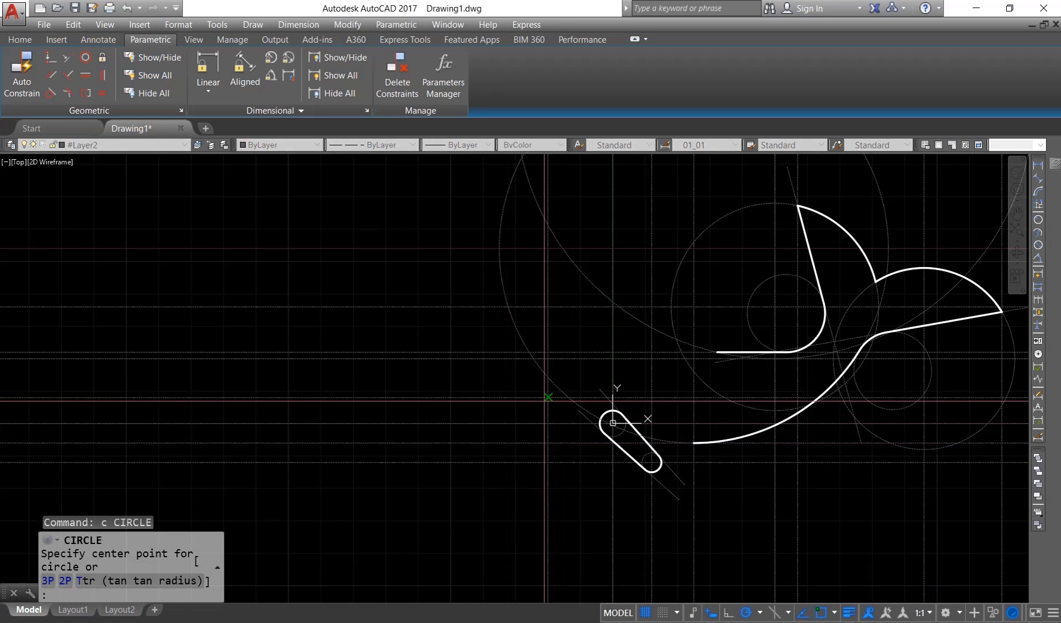
pyautogui.click(548, 398)
pyautogui.write('2')
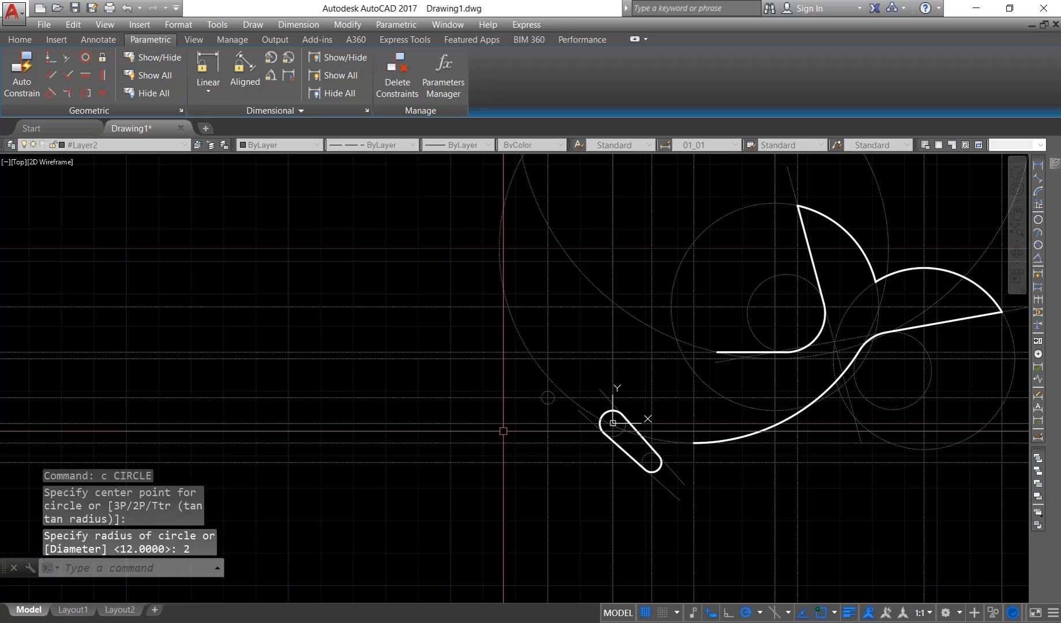
pyautogui.press('Return')
# - Draw a radius-1 circle centered on the left quadrant of the radius-2 circle
pyautogui.press('Return')
pyautogui.scroll(2, 539, 397)
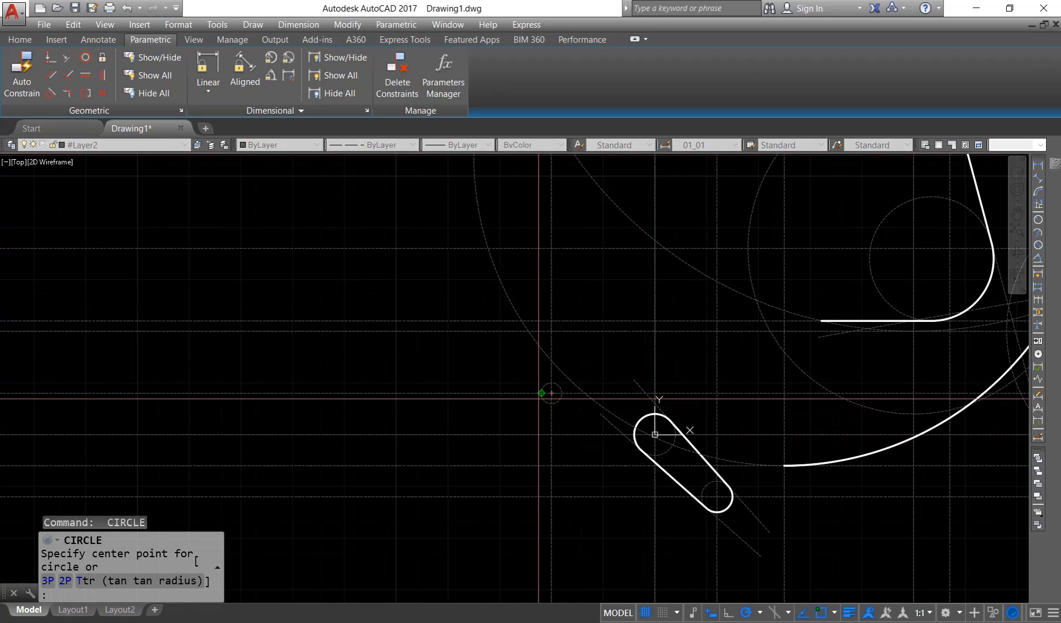
pyautogui.scroll(2, 539, 398)
pyautogui.click(542, 392)
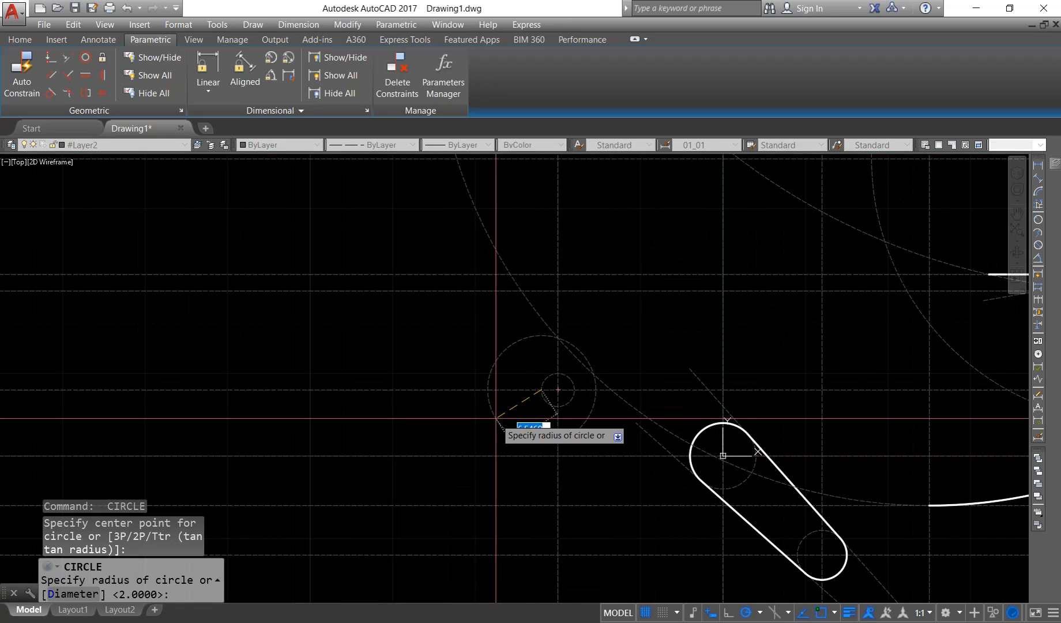
pyautogui.write('1')
pyautogui.press('Return')
pyautogui.scroll(-4, 556, 387)
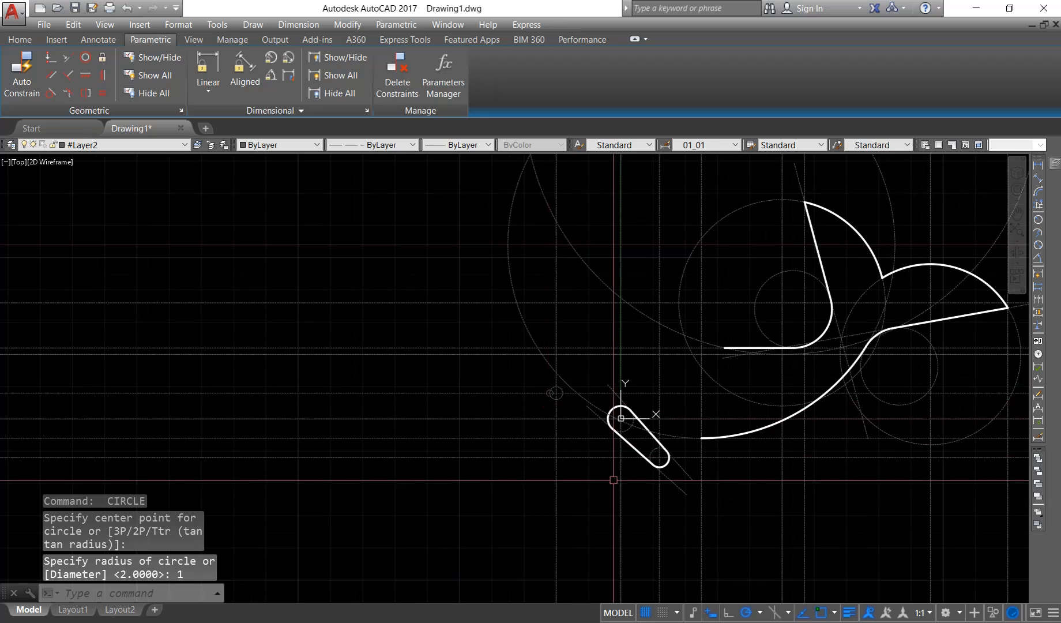
# - Offset the vertical construction line through the radius-2 circle 6 units to the left
pyautogui.moveTo(602, 482); pyautogui.dragTo(582, 487, button='middle')
pyautogui.write('o')
pyautogui.press('Return')
pyautogui.write('6')
pyautogui.press('Return')
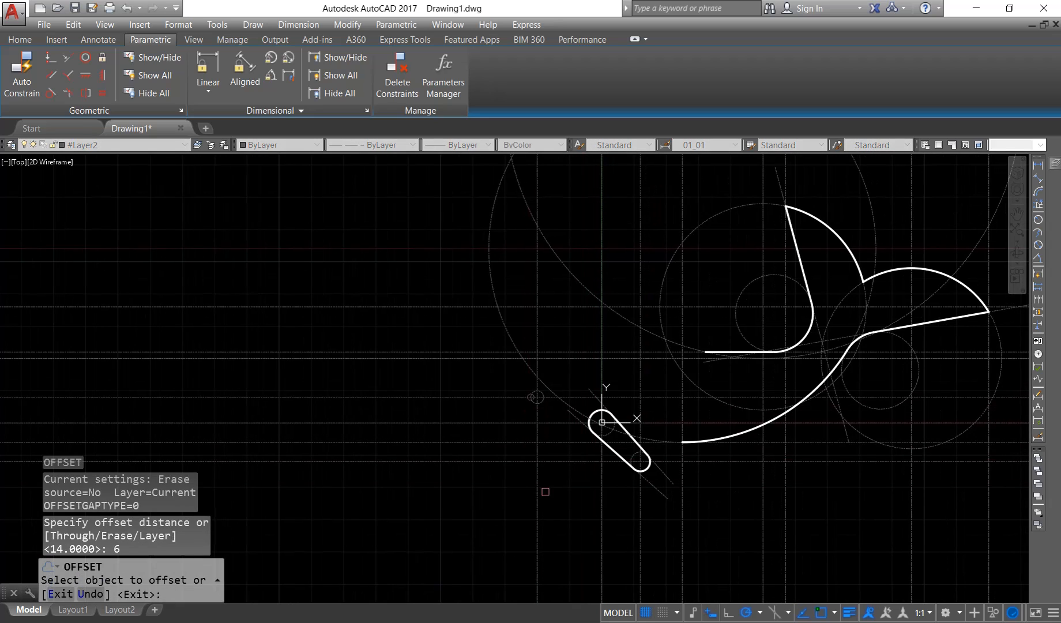
pyautogui.click(538, 491)
pyautogui.click(453, 485)
pyautogui.press('Escape')
# - Offset the new vertical line 40 units left and the vertical line through the slot's lower end 86 units left
pyautogui.press('Return')
pyautogui.write('40')
pyautogui.press('Return')
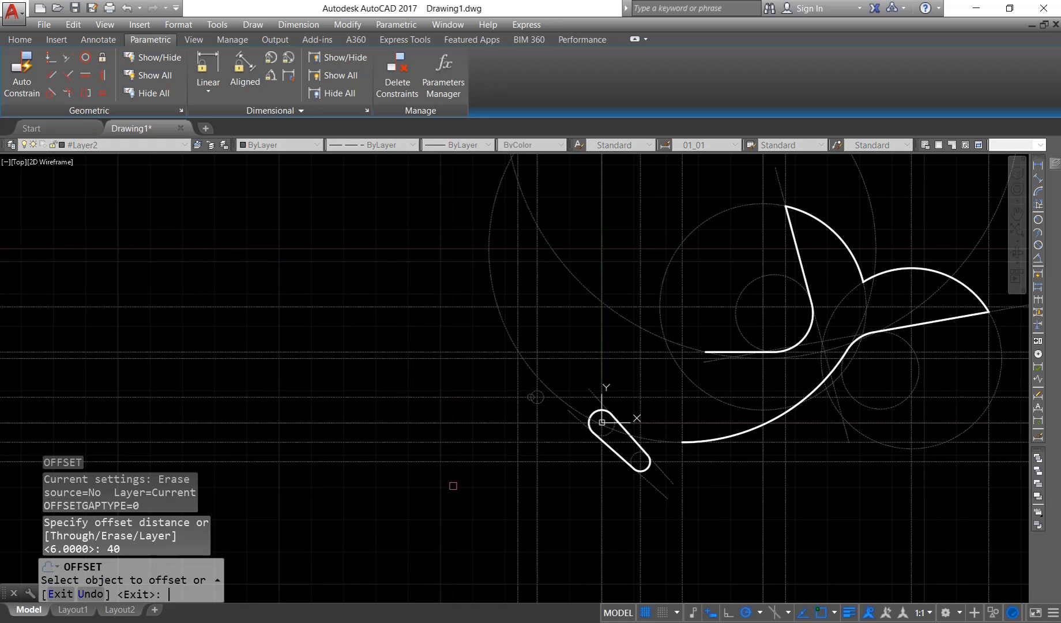
pyautogui.click(454, 485)
pyautogui.click(448, 500)
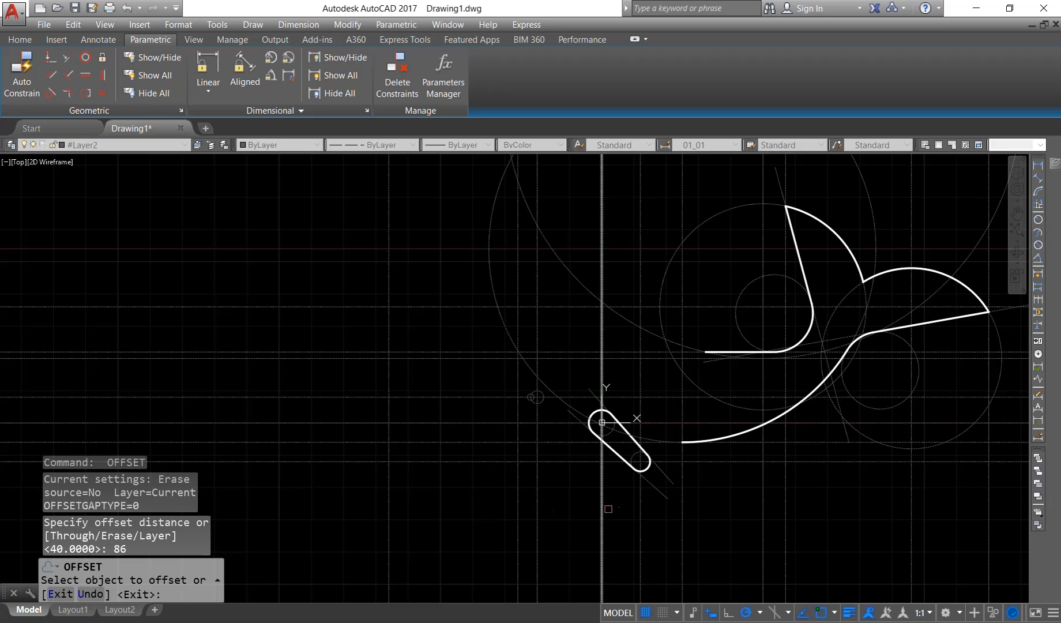
pyautogui.click(641, 496)
pyautogui.click(473, 491)
# - On #Layer1, draw a line along the large arc's bottom construction line from the slot's edge to the 40-unit offset vertical line
pyautogui.moveTo(467, 481); pyautogui.dragTo(490, 476, button='middle')
pyautogui.write('#')
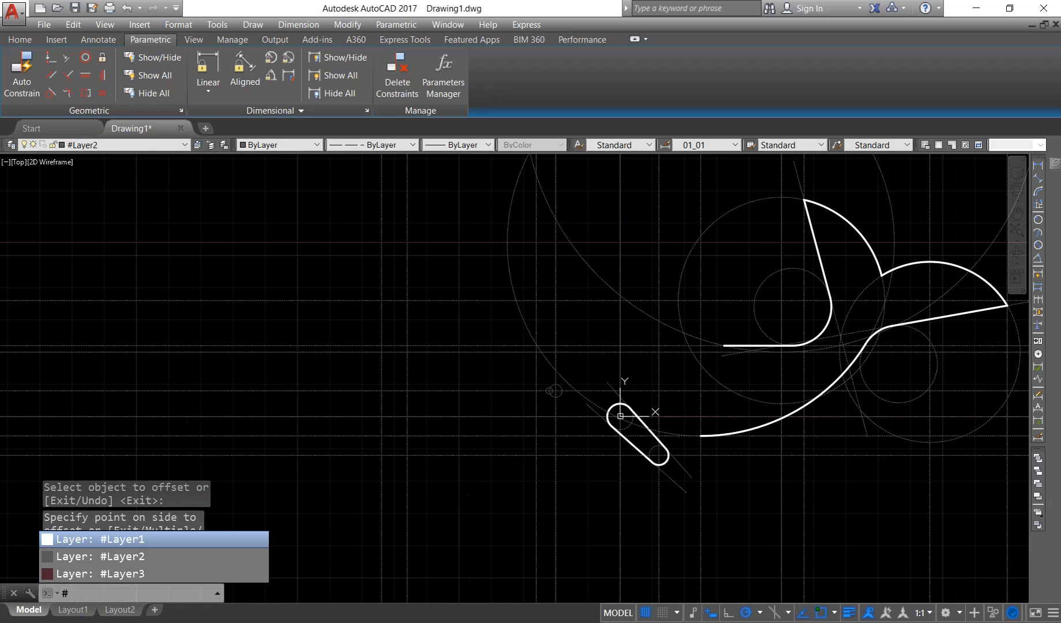
pyautogui.press('Return')
pyautogui.write('l')
pyautogui.press('Return')
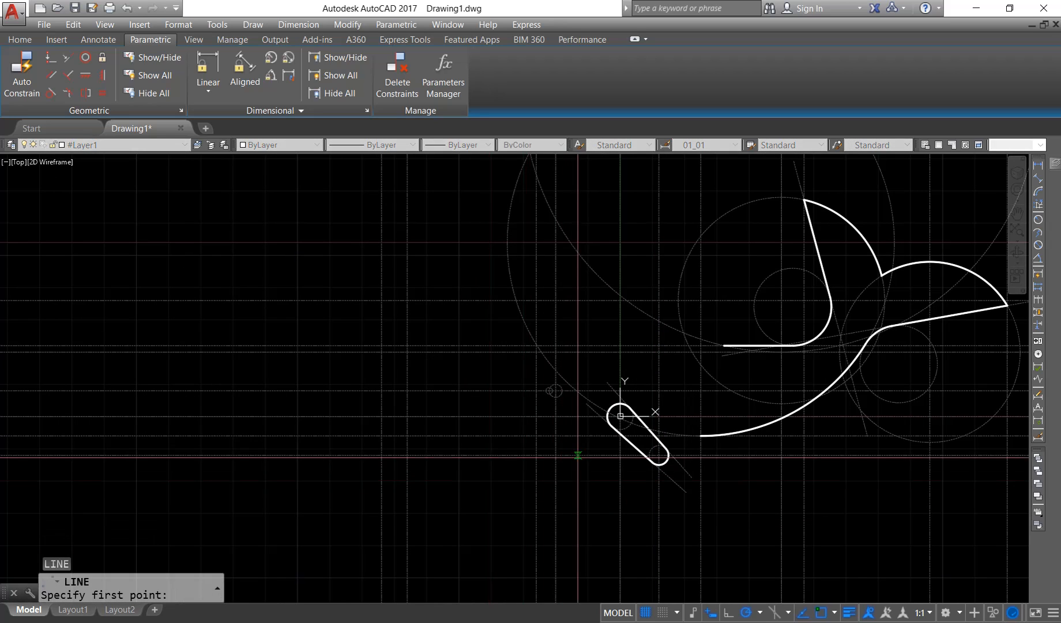
pyautogui.scroll(4, 618, 454)
pyautogui.click(630, 404)
pyautogui.scroll(-2, 628, 427)
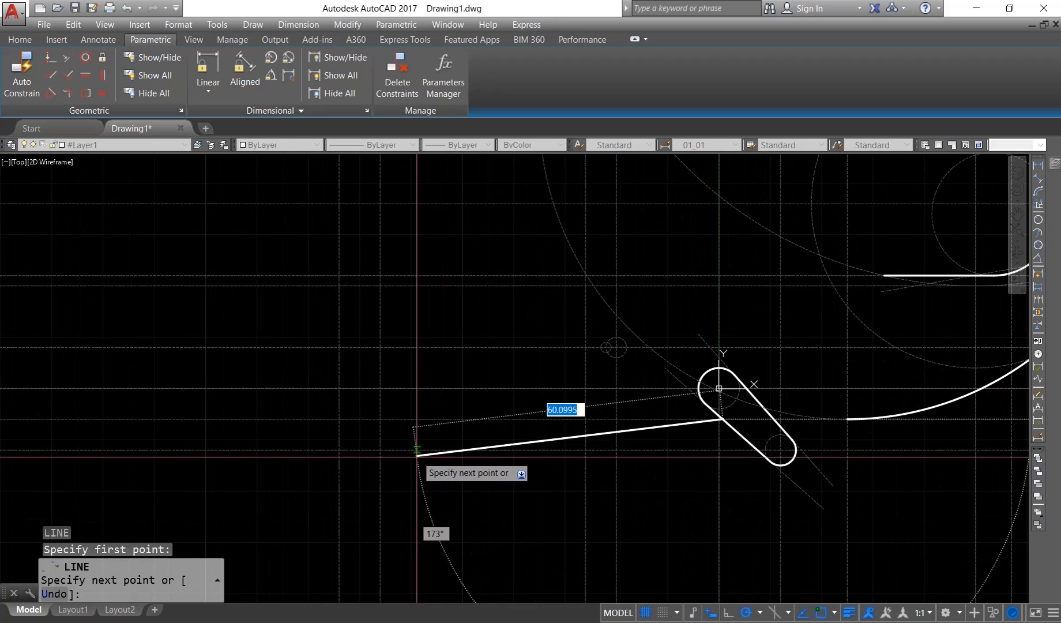
pyautogui.click(380, 419)
pyautogui.press('Escape')
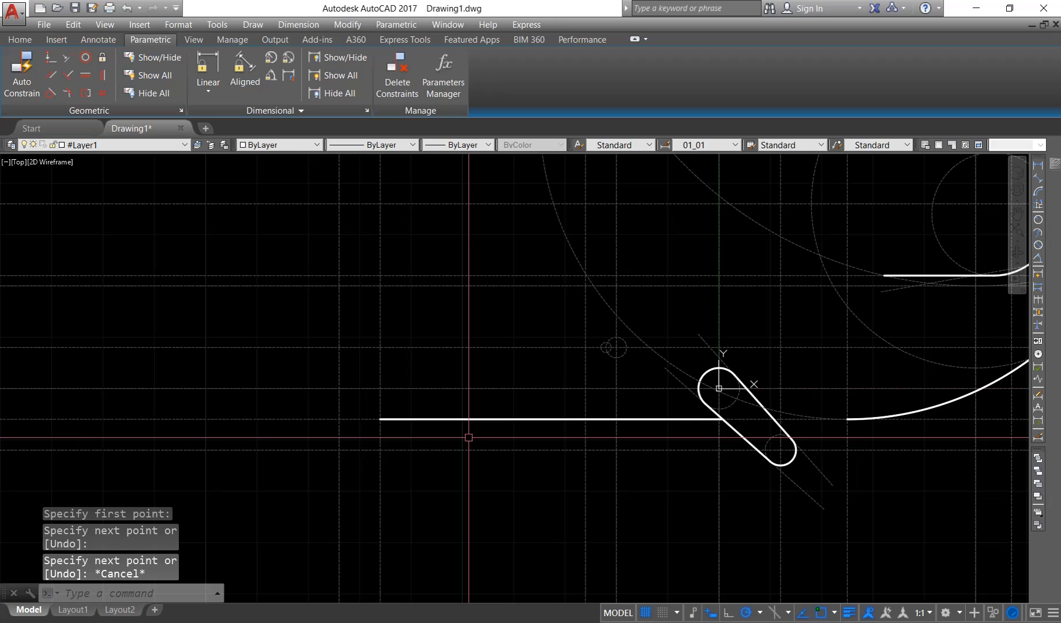
# - Offset the horizontal construction line under the new line 2 units upward, keeping the offset copy on the source layer
pyautogui.write('o')
pyautogui.press('Return')
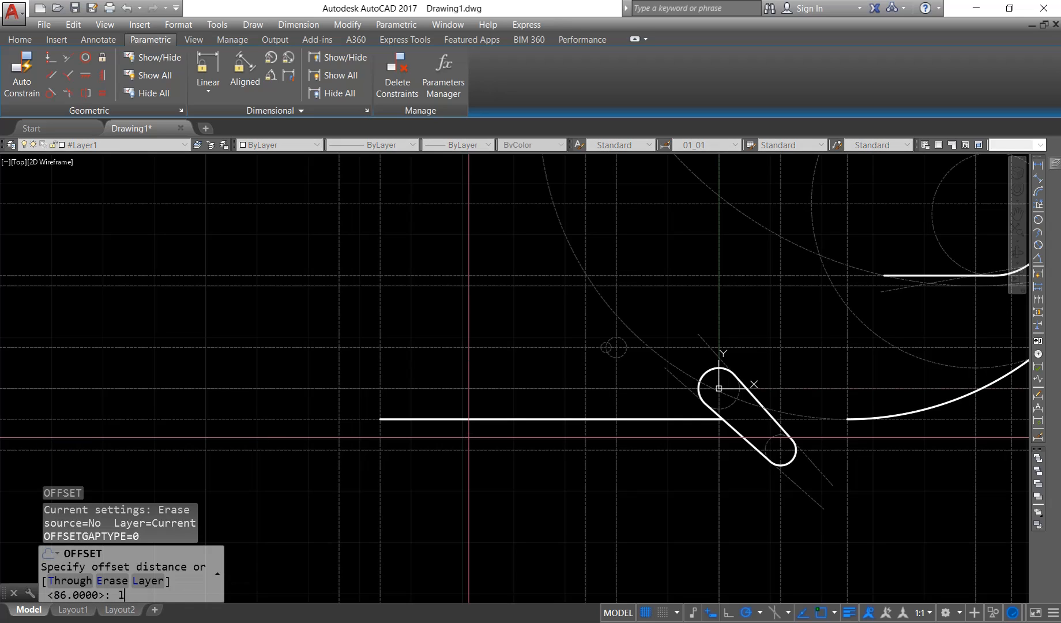
pyautogui.write('l')
pyautogui.press('Return')
pyautogui.write('s')
pyautogui.press('Return')
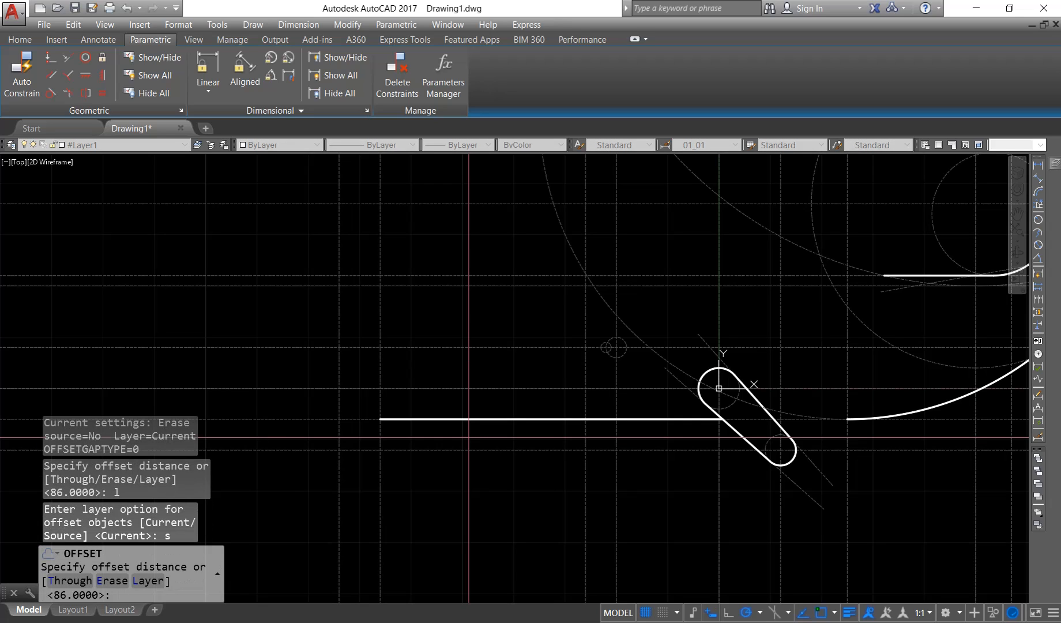
pyautogui.write('2')
pyautogui.press('Return')
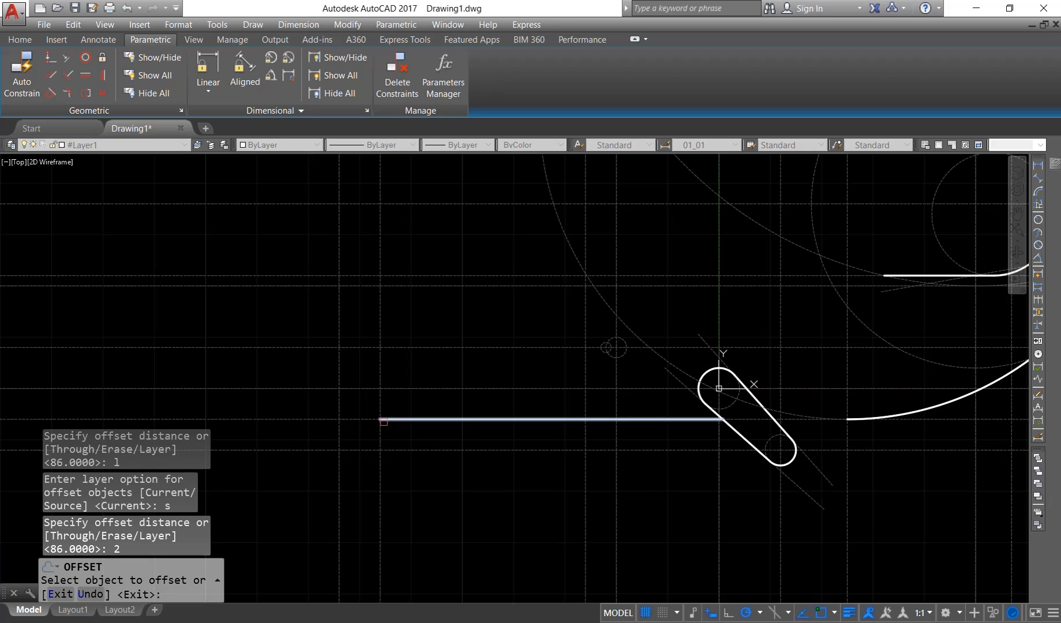
pyautogui.click(355, 419)
pyautogui.click(353, 339)
pyautogui.press('Return')
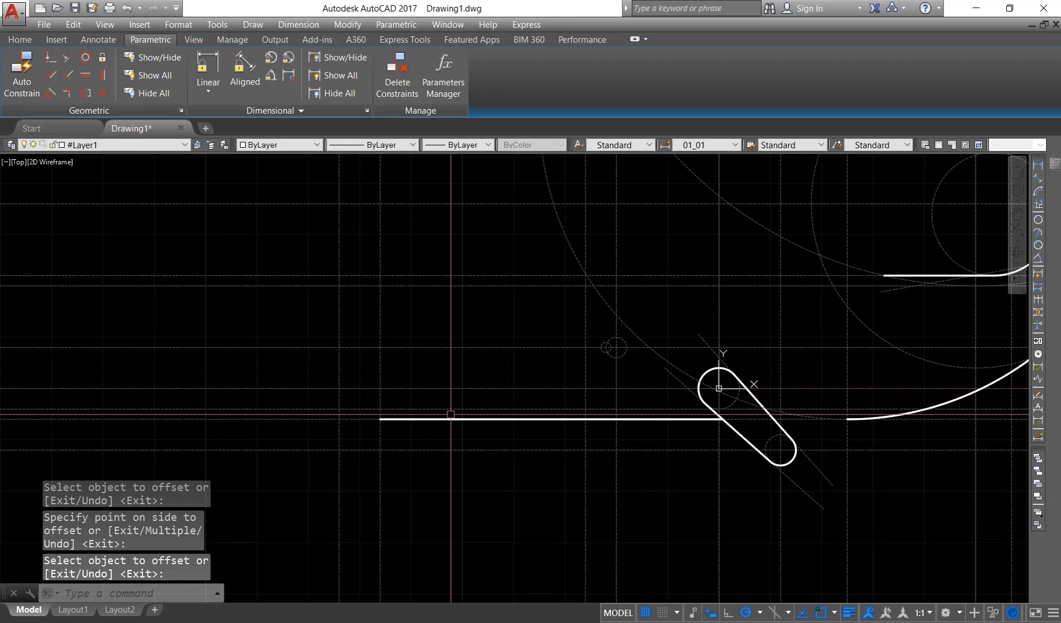
# - Draw the stepped outline up to the 2-unit offset, right 40 units, up to the horizontal centerline, and left to the 86-unit offset line
pyautogui.write('l')
pyautogui.press('Return')
pyautogui.click(380, 410)
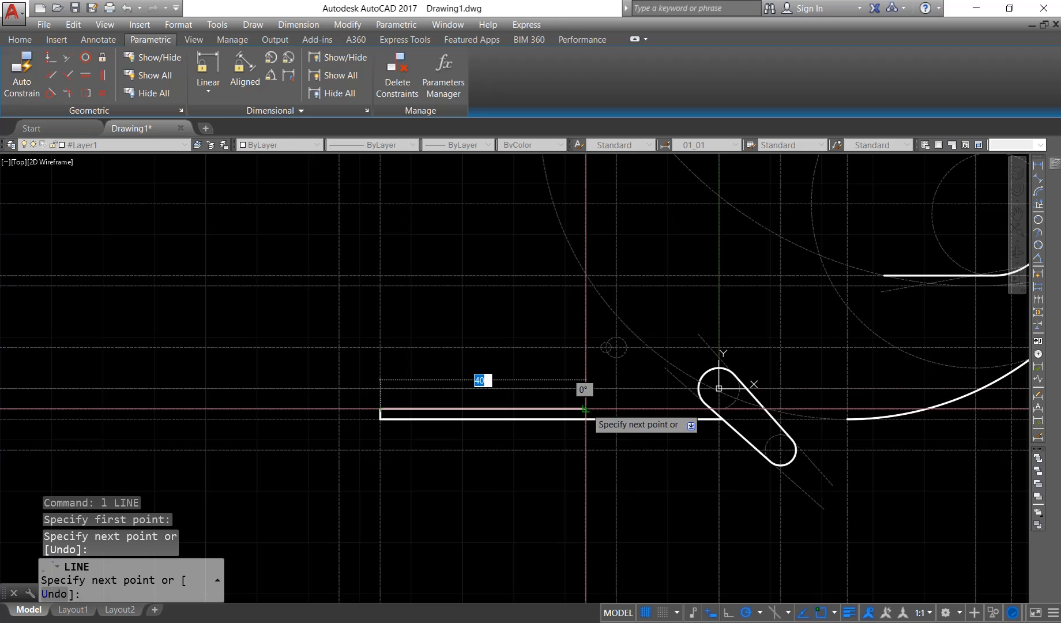
pyautogui.click(586, 410)
pyautogui.click(586, 389)
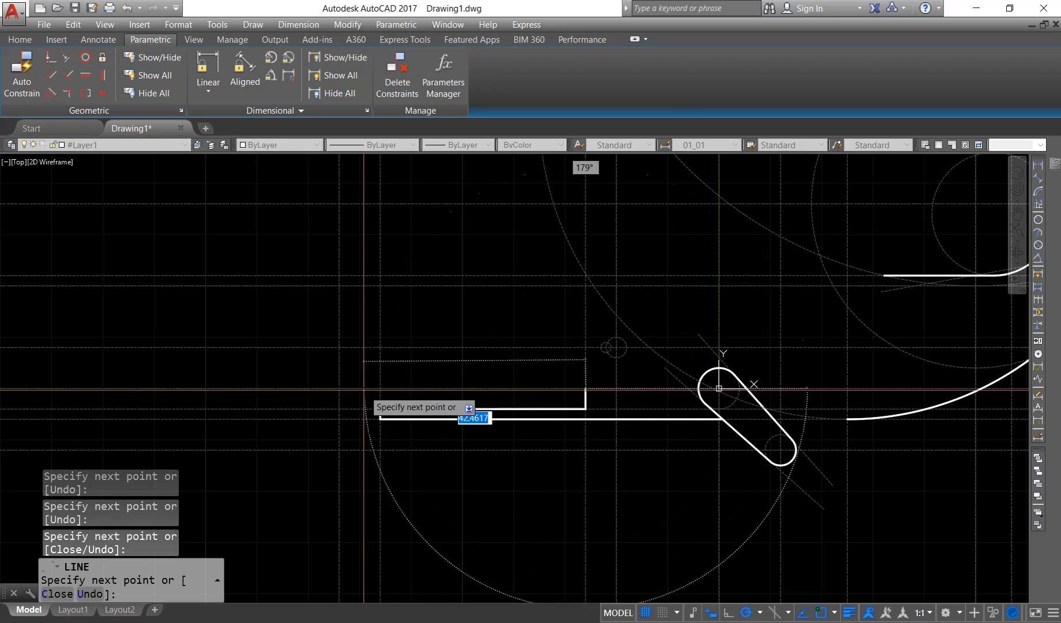
pyautogui.click(339, 389)
pyautogui.press('Escape')
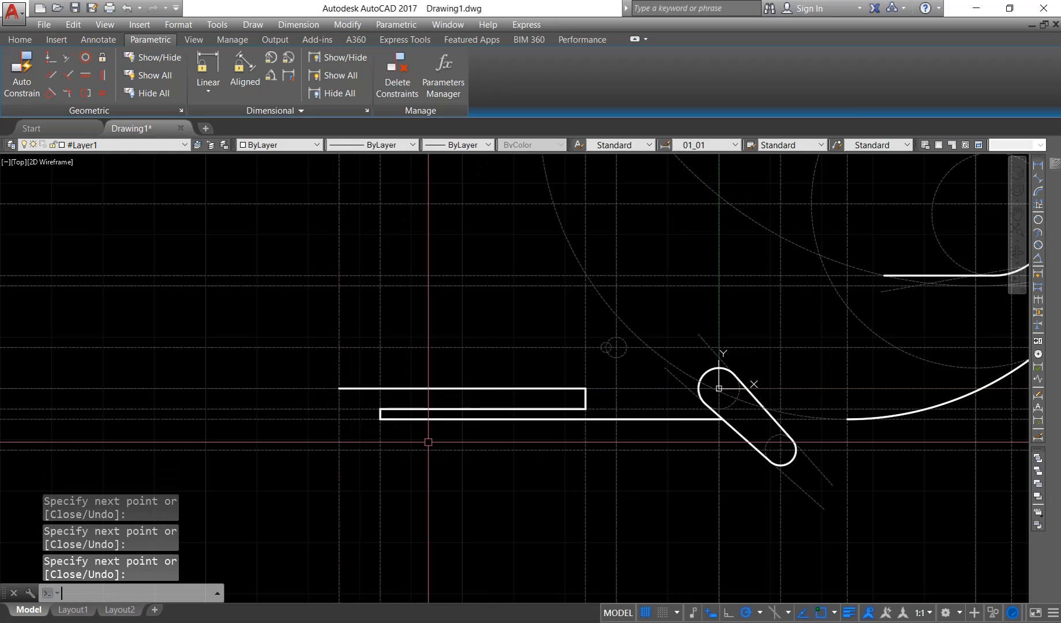
# - On #Layer2, draw a construction line at 95 degrees upward from the left end of the stepped outline
pyautogui.press('Down')
pyautogui.press('Return')
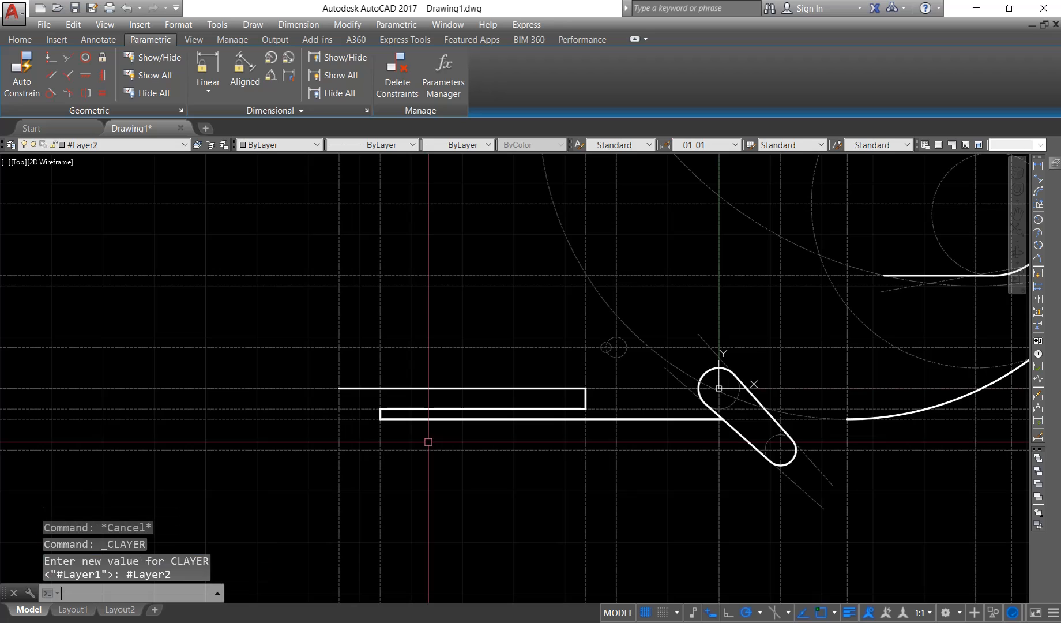
pyautogui.write('l')
pyautogui.press('Return')
pyautogui.click(340, 389)
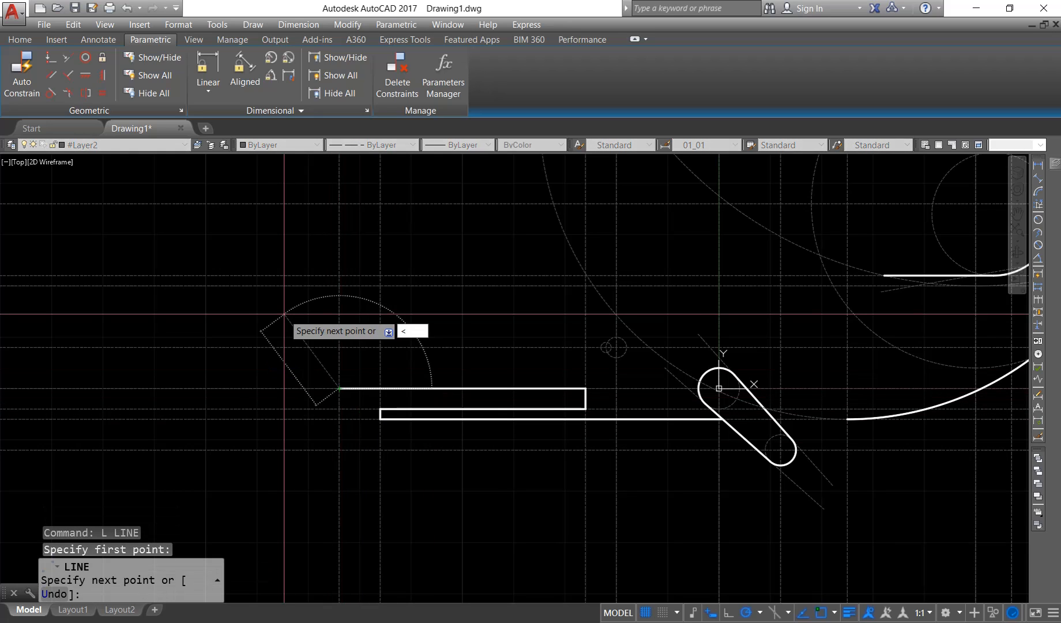
pyautogui.write('<95')
pyautogui.press('Return')
pyautogui.click(259, 214)
pyautogui.press('Return')
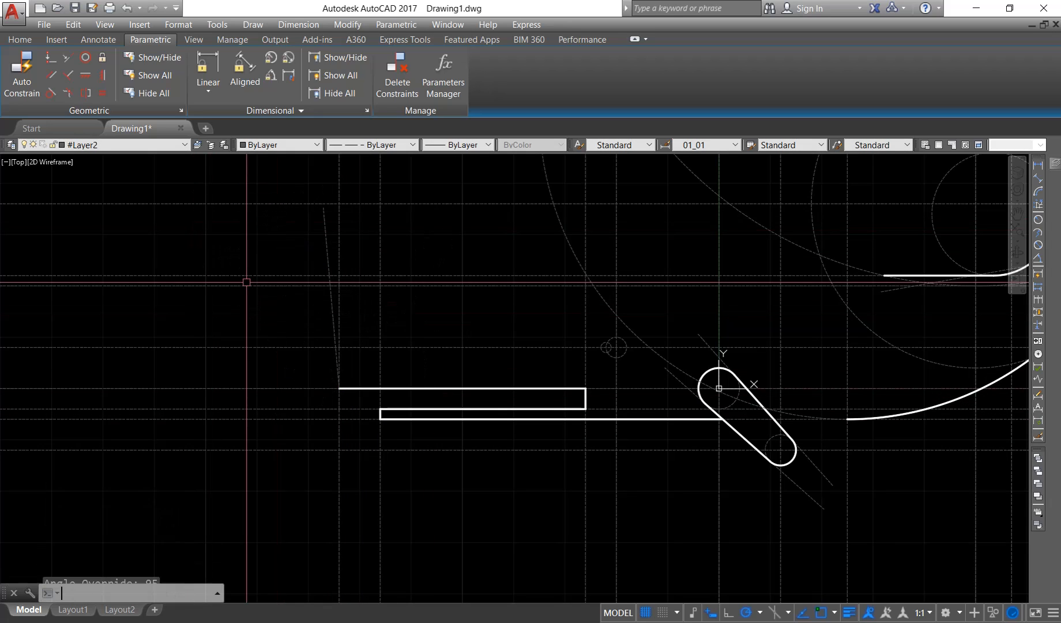
# - Draw a circle centered where the 95-degree line crosses the horizontal construction line of the radius-12 arc's lower tangent
pyautogui.moveTo(364, 358); pyautogui.dragTo(354, 380, button='middle')
pyautogui.write('c')
pyautogui.press('Return')
pyautogui.click(321, 298)
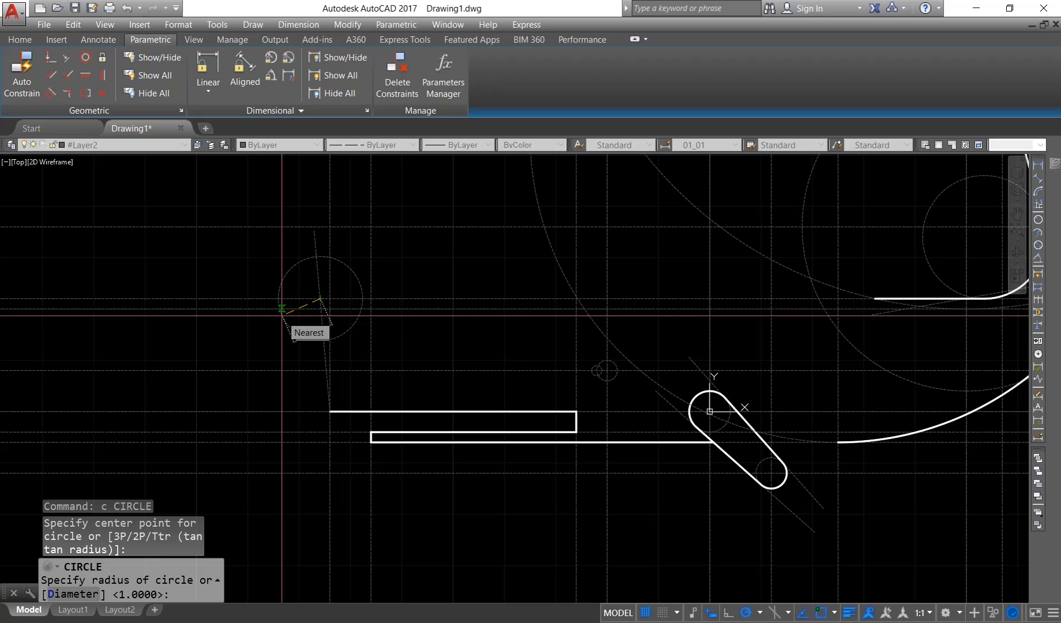
pyautogui.click(257, 299)
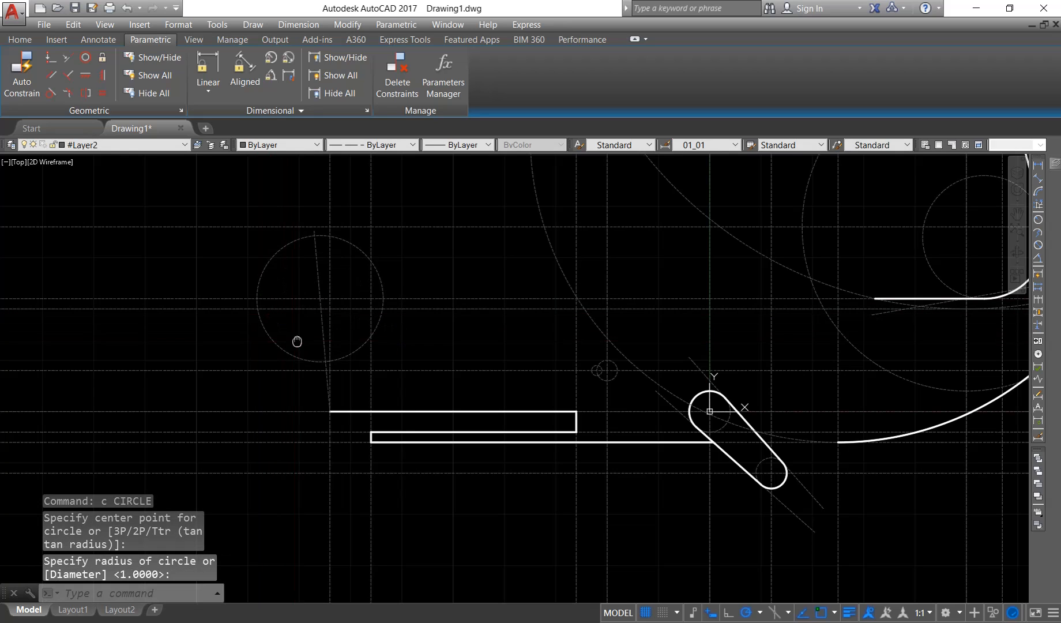
# - Move the new circle on the 95-degree line 0.5 units to the left
pyautogui.write('m')
pyautogui.press('Return')
pyautogui.click(284, 285)
pyautogui.click(232, 245)
pyautogui.press('Return')
pyautogui.click(222, 256)
pyautogui.write('.5')
pyautogui.press('Return')
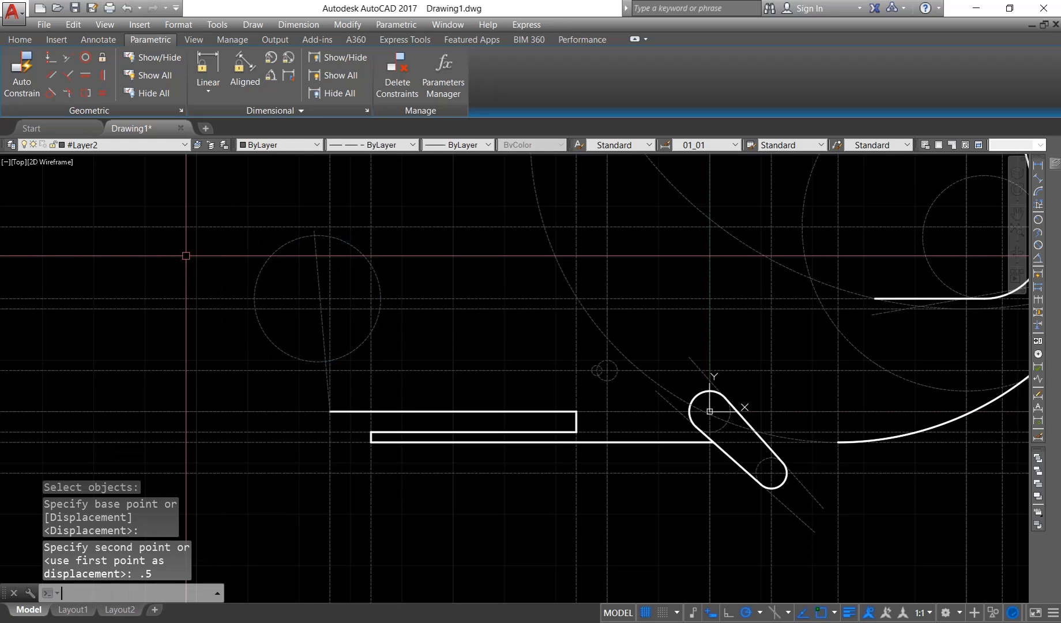
# - Draw a radius-30 construction circle concentric with the circle at the 95-degree line
pyautogui.write('c')
pyautogui.press('Return')
pyautogui.write('cen')
pyautogui.press('Return')
pyautogui.click(257, 282)
pyautogui.write('3')
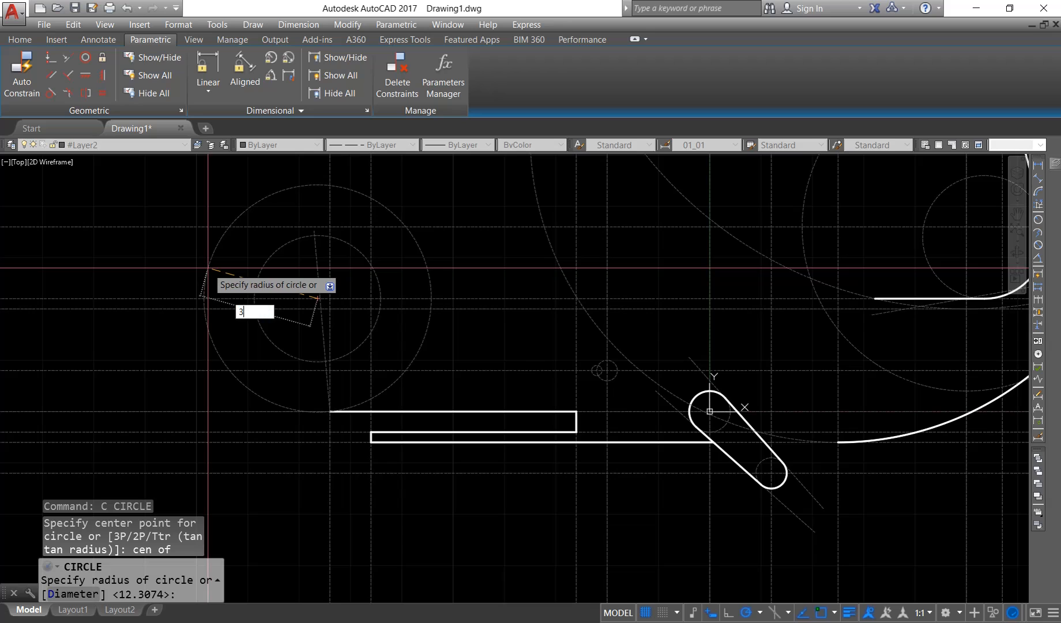
pyautogui.write('0')
pyautogui.press('Return')
# - Draw a second radius-30 construction circle centered on the right quadrant of the first radius-30 circle
pyautogui.press('Return')
pyautogui.click(472, 301)
pyautogui.press('Return')
# - Draw a radius-50 construction circle tangent to the second radius-30 circle and the large circle under the back curve
pyautogui.moveTo(523, 279); pyautogui.dragTo(480, 361, button='middle')
pyautogui.write('c')
pyautogui.press('Return')
pyautogui.write('t')
pyautogui.press('Return')
pyautogui.click(313, 452)
pyautogui.click(704, 326)
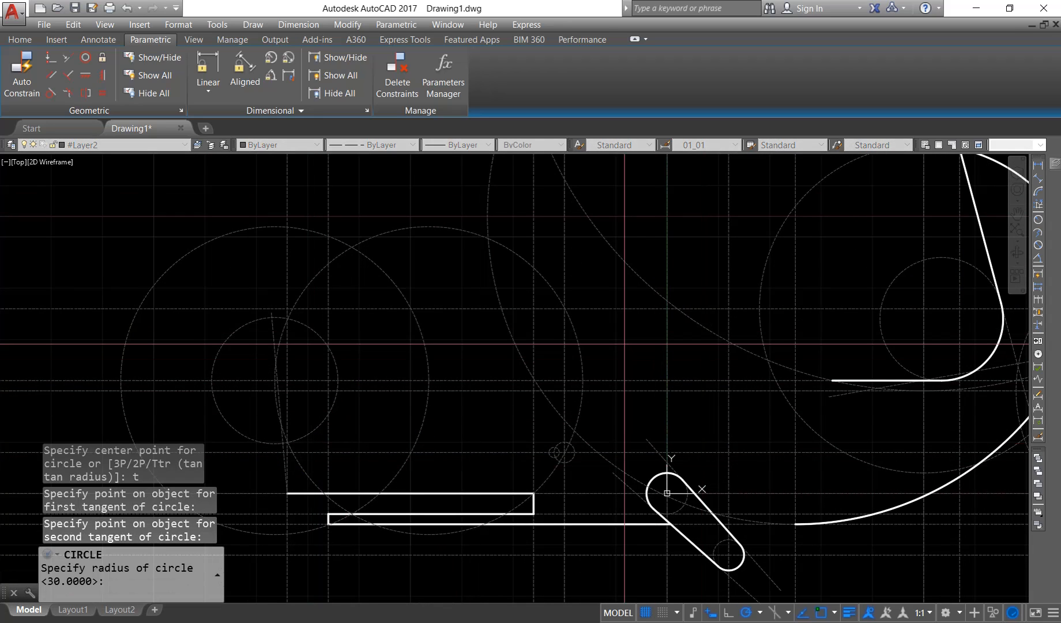
pyautogui.press('Return')
# - On #Layer1, trace a three-point arc along the large construction circle, starting at its tangency with the radius-50 circle
pyautogui.moveTo(693, 369); pyautogui.dragTo(661, 363, button='middle')
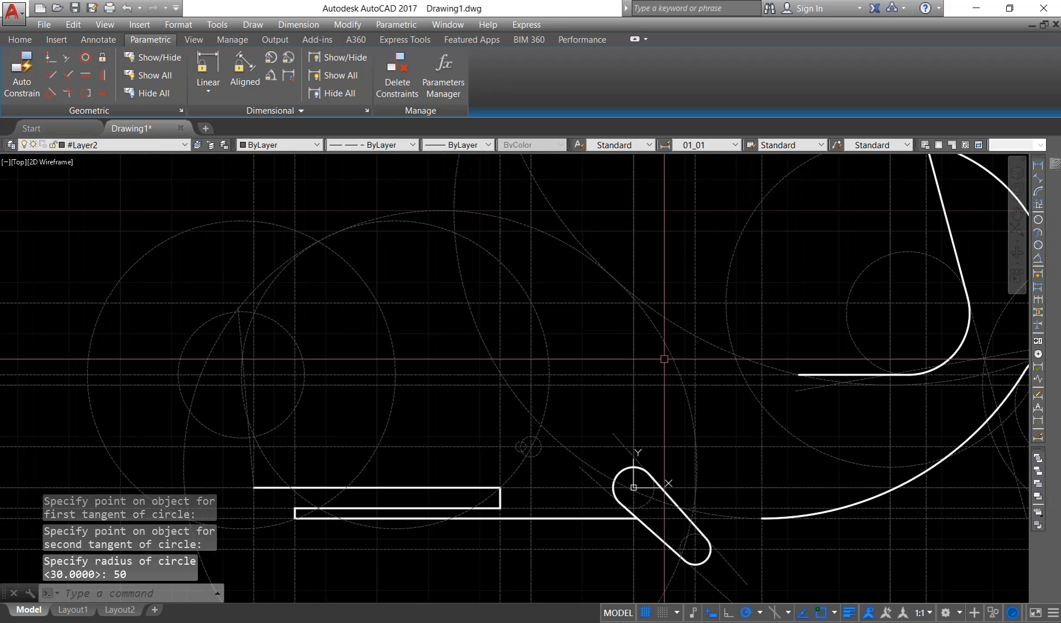
pyautogui.moveTo(737, 393); pyautogui.dragTo(673, 387, button='middle')
pyautogui.write('#')
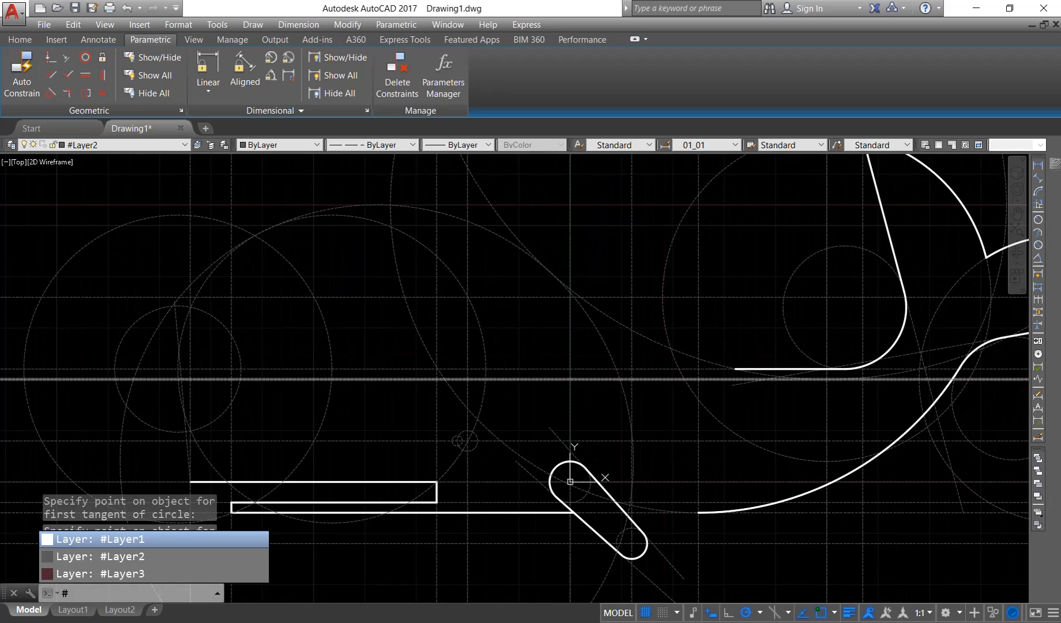
pyautogui.press('Return')
pyautogui.write('a')
pyautogui.press('Return')
pyautogui.click(558, 274)
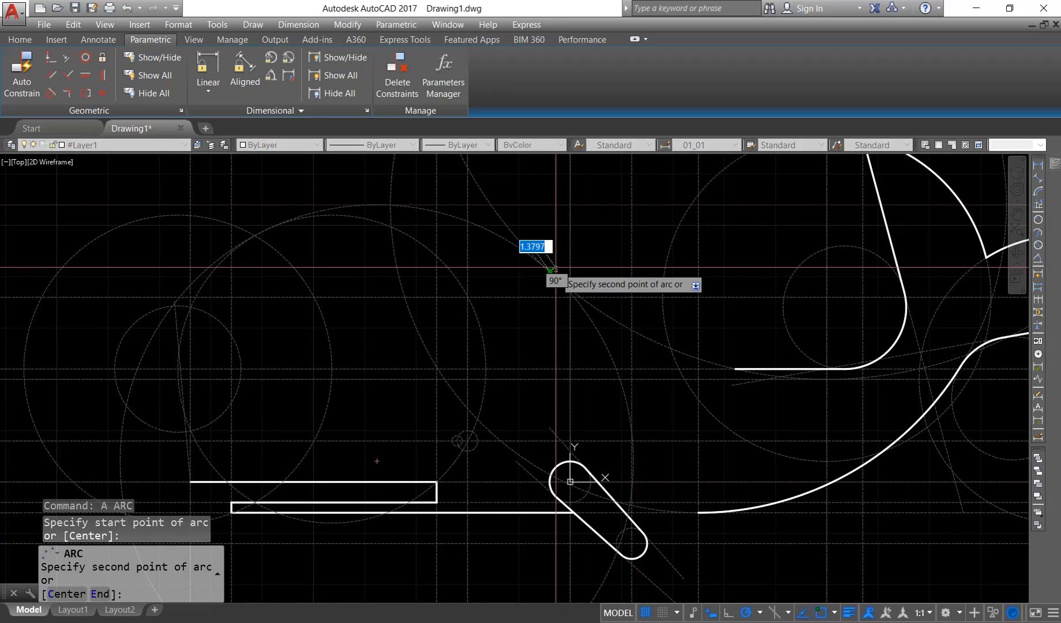
pyautogui.click(628, 330)
pyautogui.click(646, 339)
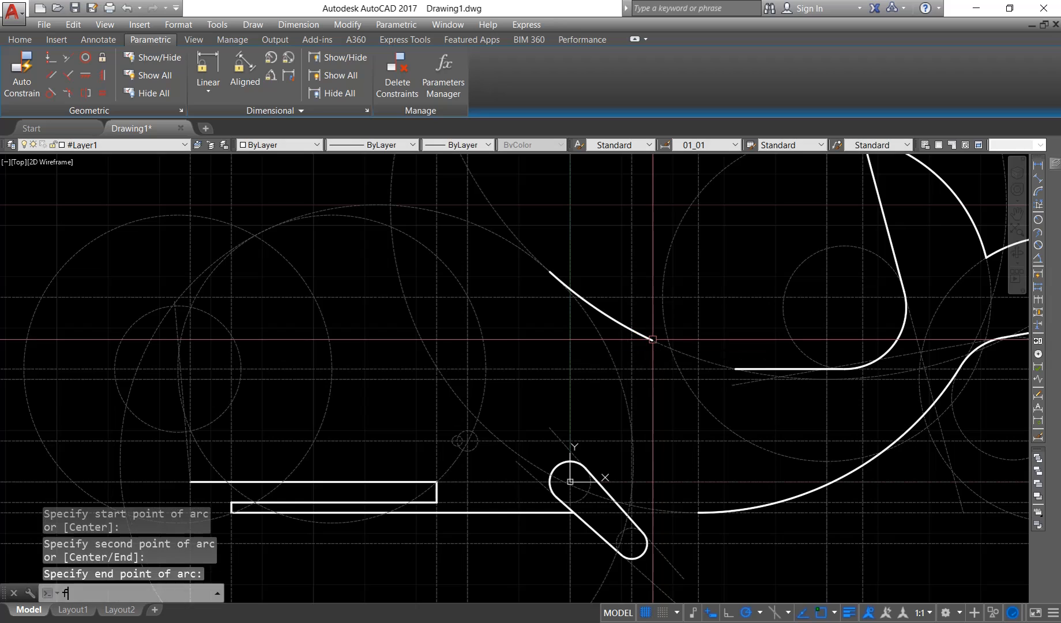
# - Join the traced back arc to the short horizontal outline line with a zero-radius fillet
pyautogui.write('f')
pyautogui.press('Return')
pyautogui.click(647, 339)
pyautogui.click(808, 378)
pyautogui.click(809, 378)
pyautogui.click(811, 368)
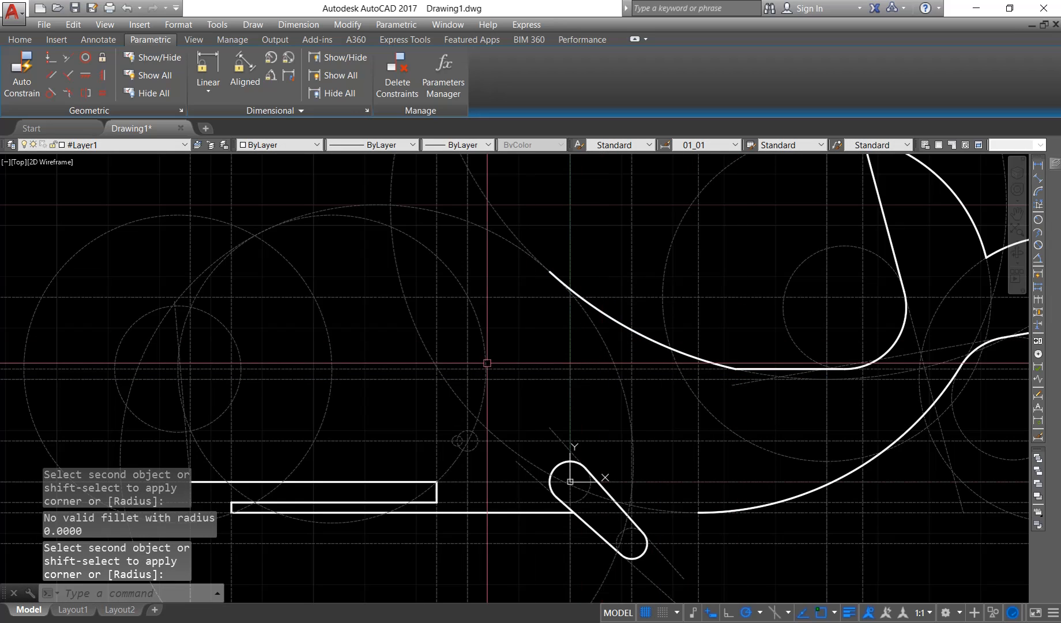
# - Trace a three-point arc along the upper part of the radius-50 construction circle
pyautogui.moveTo(453, 362); pyautogui.dragTo(466, 362, button='middle')
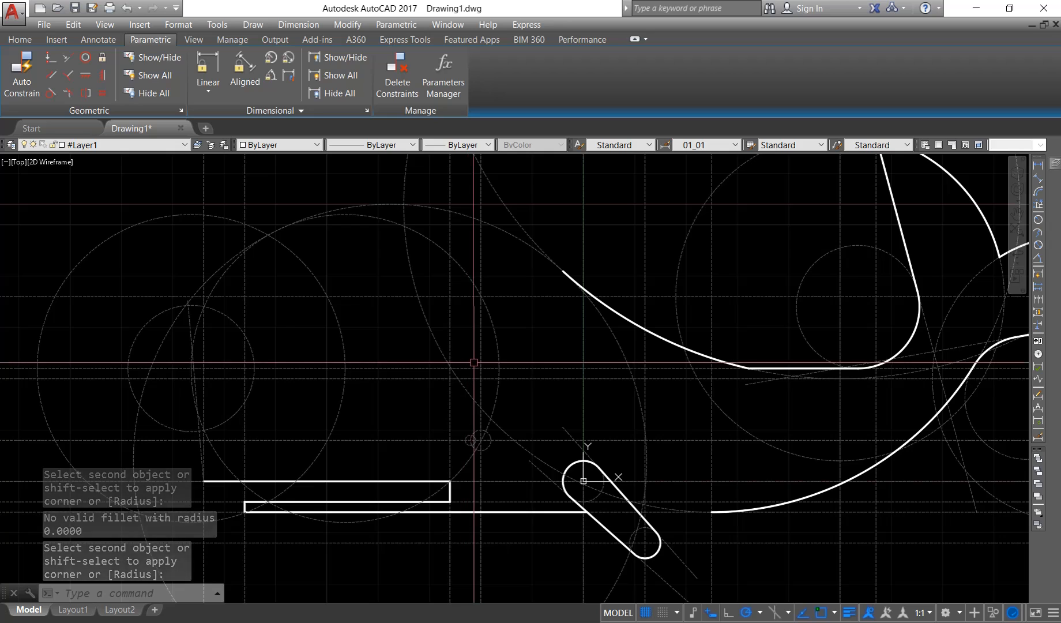
pyautogui.write('a')
pyautogui.press('Return')
pyautogui.click(494, 225)
pyautogui.click(463, 214)
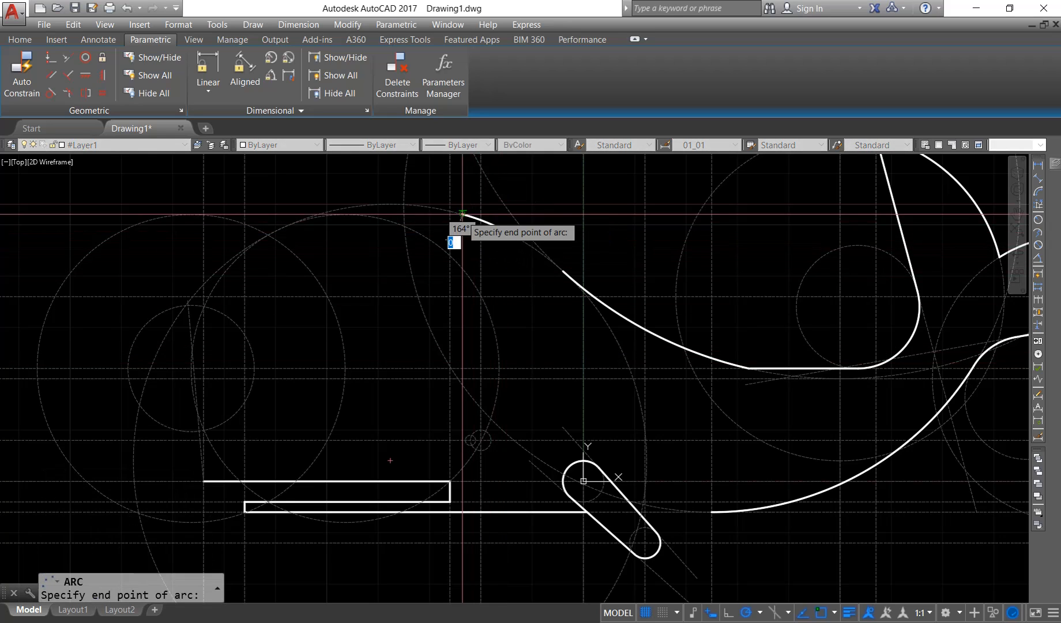
pyautogui.click(383, 204)
# - Trace a three-point arc along the upper-left part of the second radius-30 construction circle
pyautogui.moveTo(249, 285); pyautogui.dragTo(283, 294, button='middle')
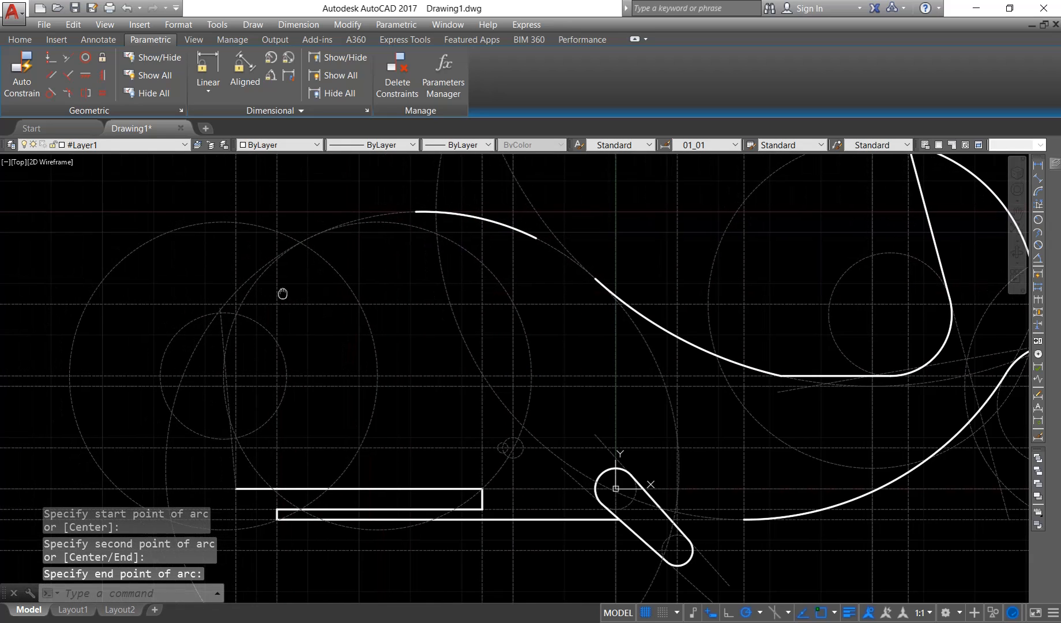
pyautogui.press('Return')
pyautogui.click(254, 286)
pyautogui.click(241, 304)
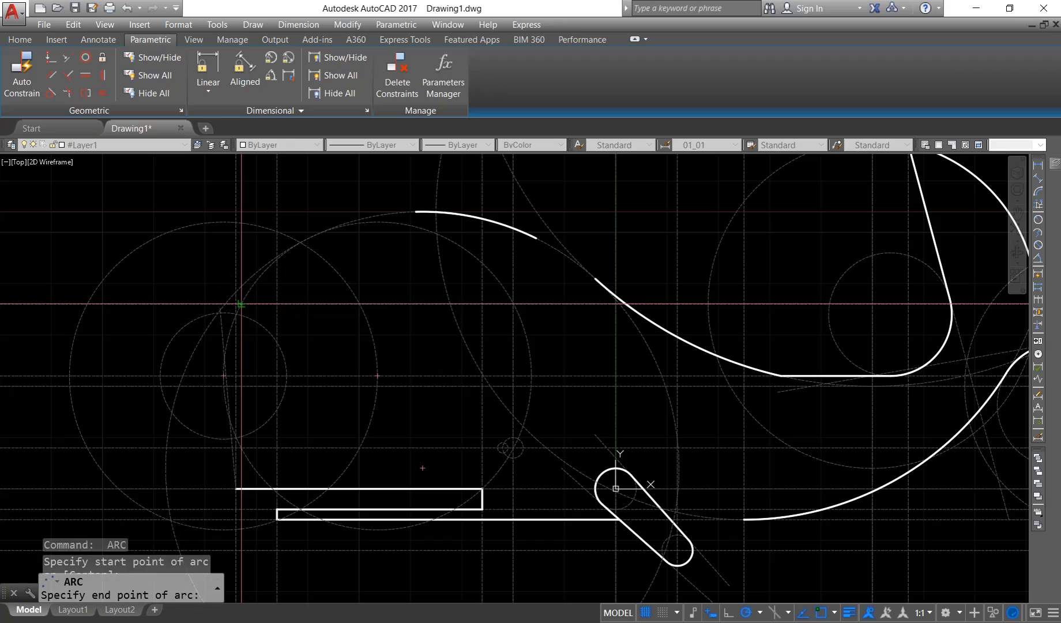
pyautogui.click(229, 336)
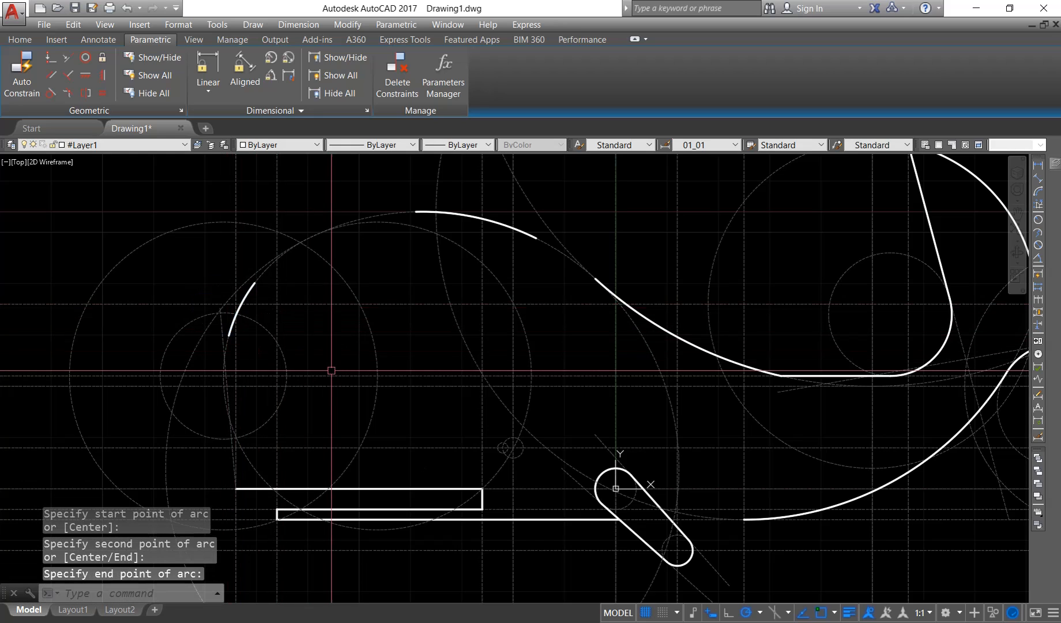
pyautogui.write('l')
pyautogui.press('Return')
pyautogui.click(235, 489)
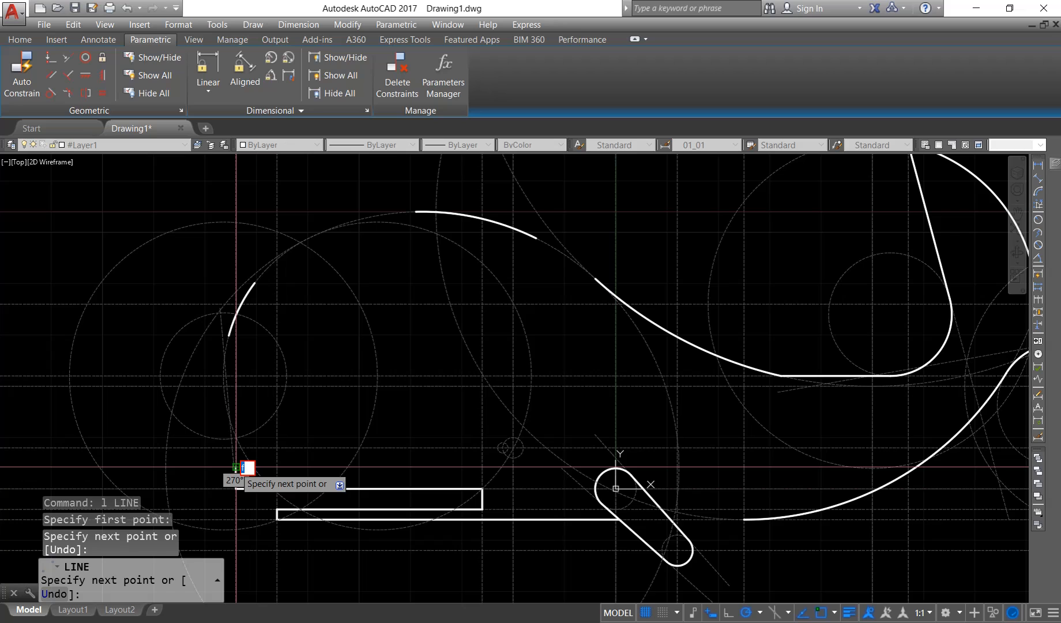
pyautogui.click(235, 467)
pyautogui.press('Escape')
pyautogui.press('Escape')
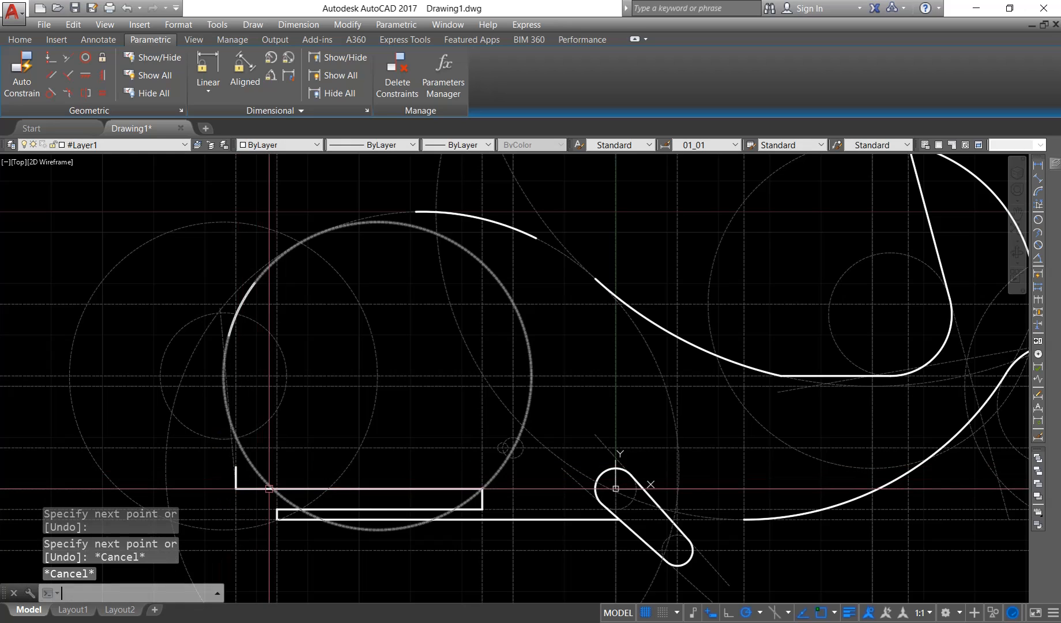
pyautogui.write('f')
pyautogui.press('Return')
pyautogui.press('Escape')
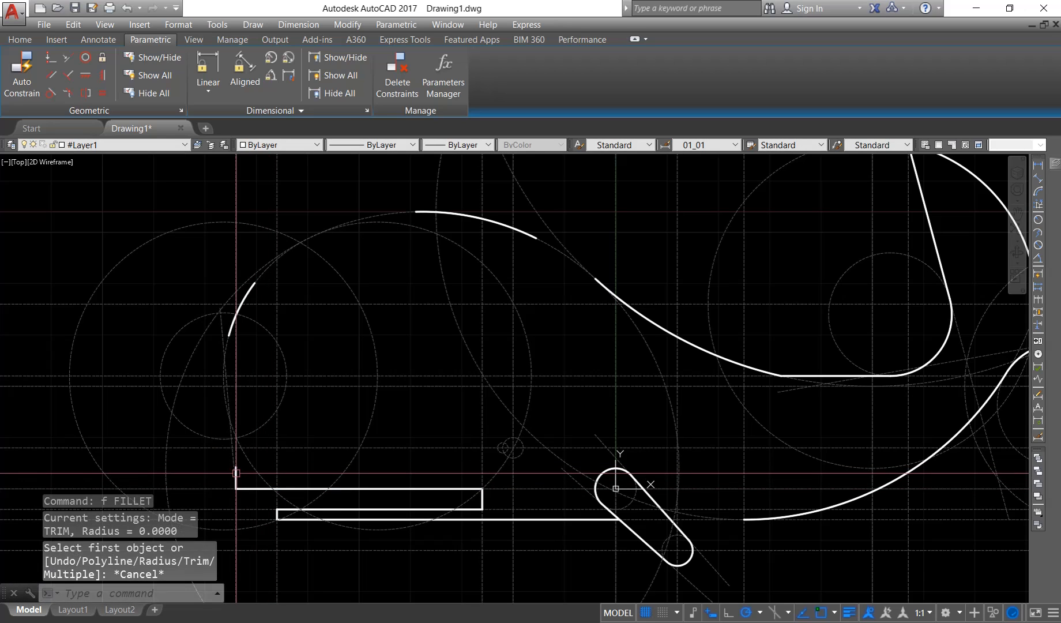
# - Draw a short outline line from the left end of the stepped outline up along the 95-degree construction line
pyautogui.write('l')
pyautogui.press('Return')
pyautogui.click(236, 488)
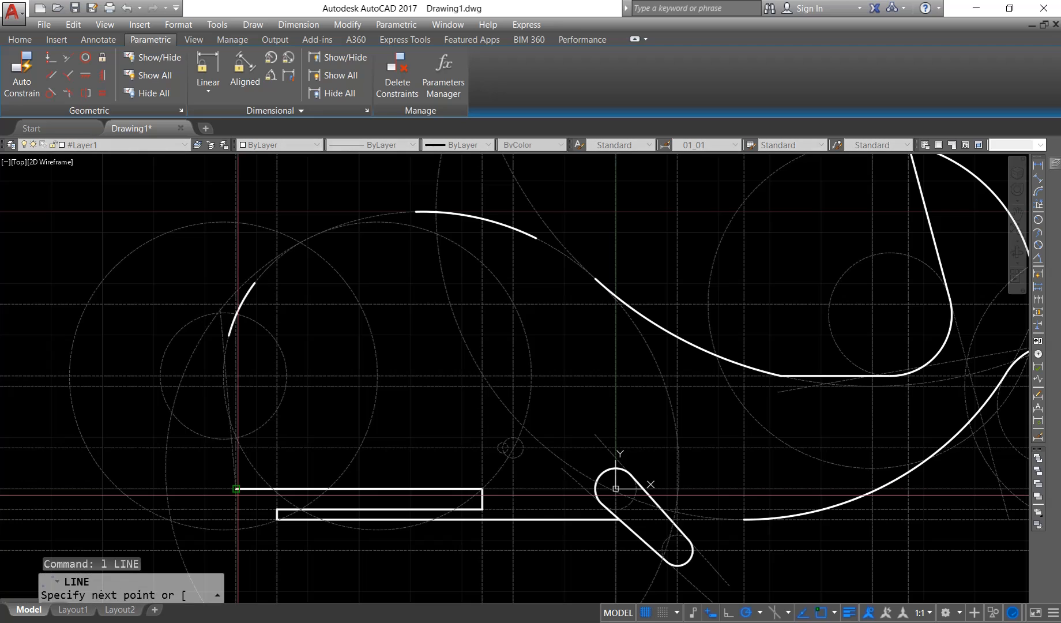
pyautogui.scroll(2, 220, 462)
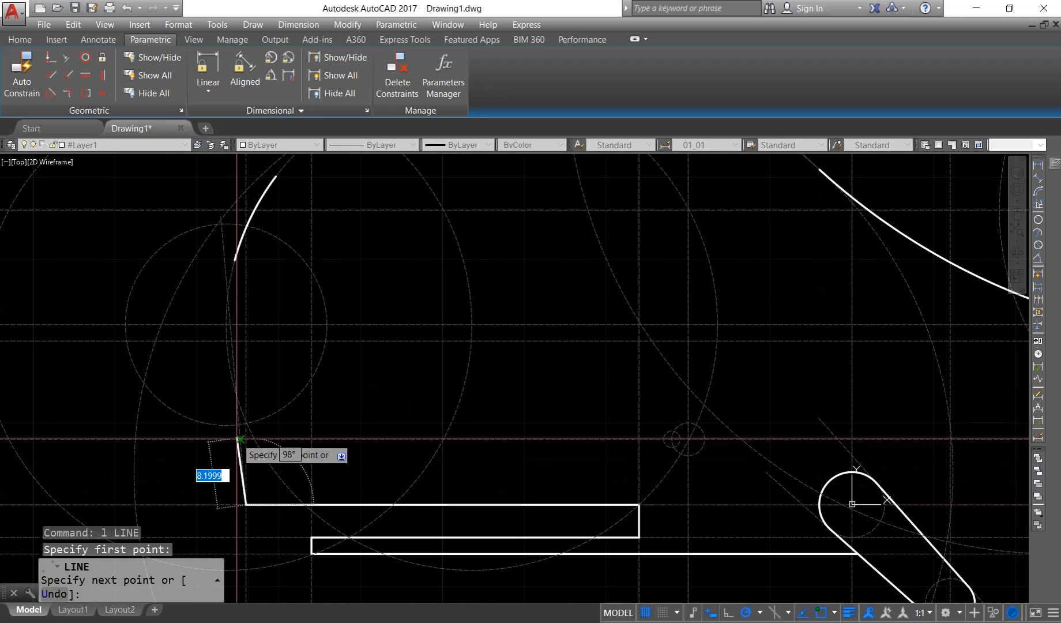
pyautogui.click(247, 504)
pyautogui.press('Escape')
# - Join the short 95-degree line to the radius-30 arc with a zero-radius fillet
pyautogui.scroll(-2, 217, 528)
pyautogui.write('f')
pyautogui.press('Return')
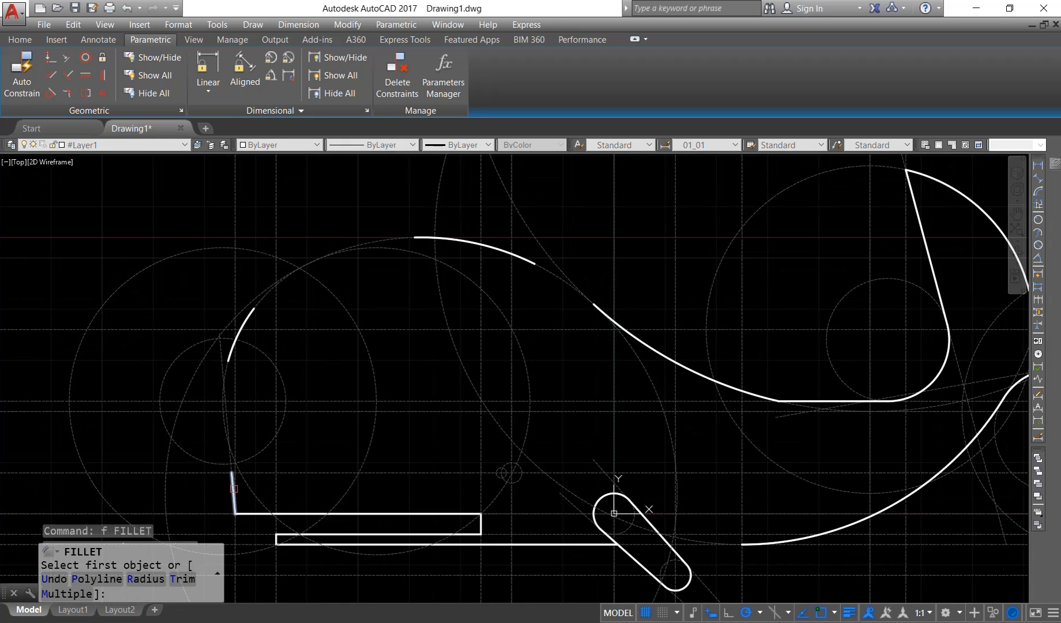
pyautogui.click(233, 489)
pyautogui.click(236, 362)
pyautogui.click(229, 354)
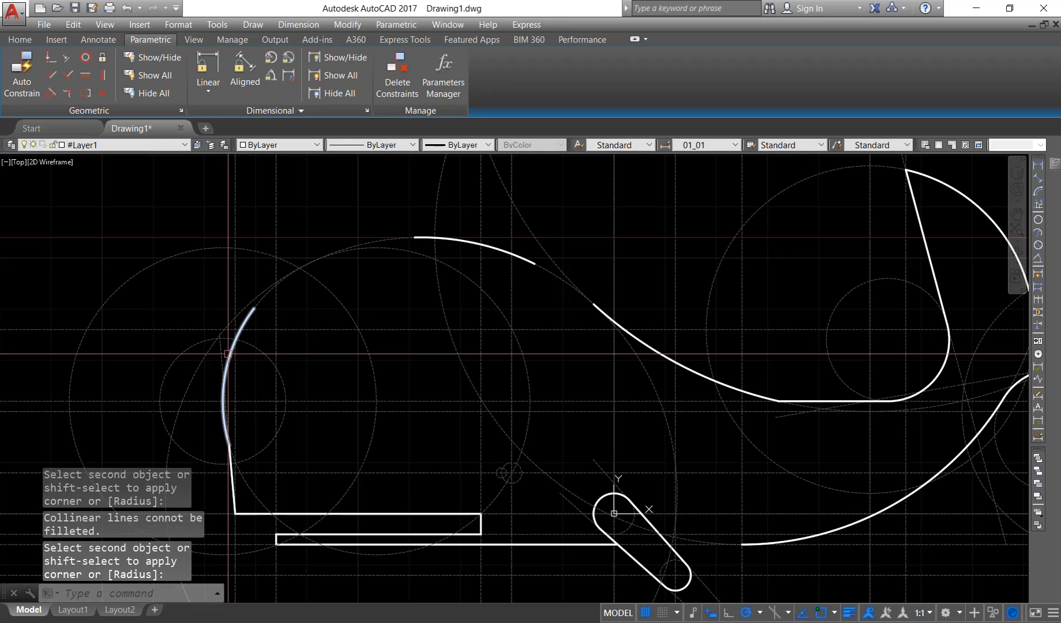
# - Use zero-radius fillets to join the radius-30 arc to the radius-50 arc, and the radius-50 arc to the back arc
pyautogui.press('Return')
pyautogui.click(229, 353)
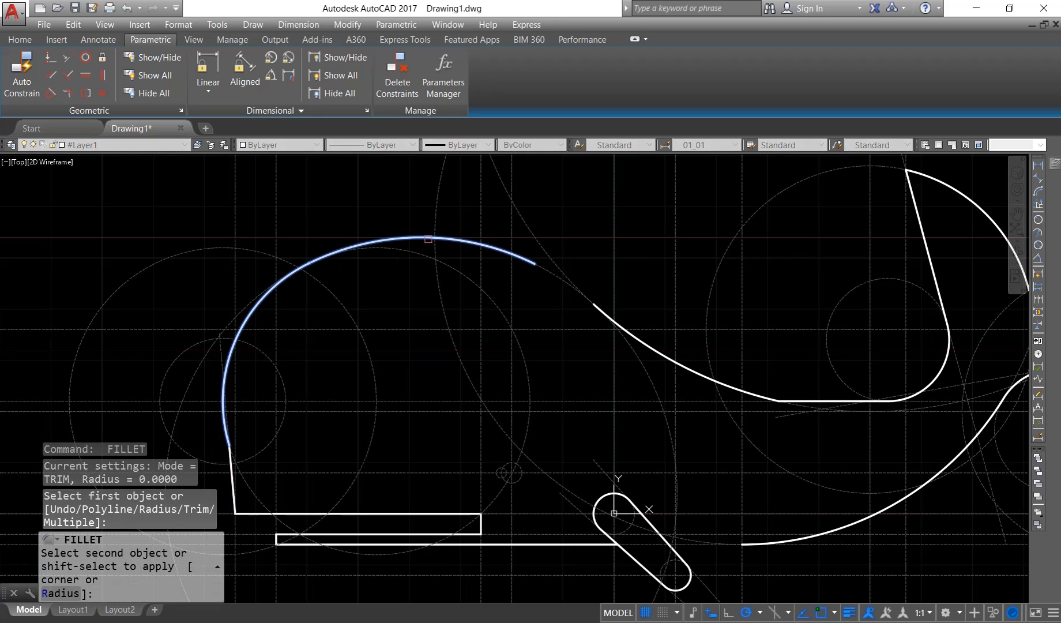
pyautogui.click(602, 326)
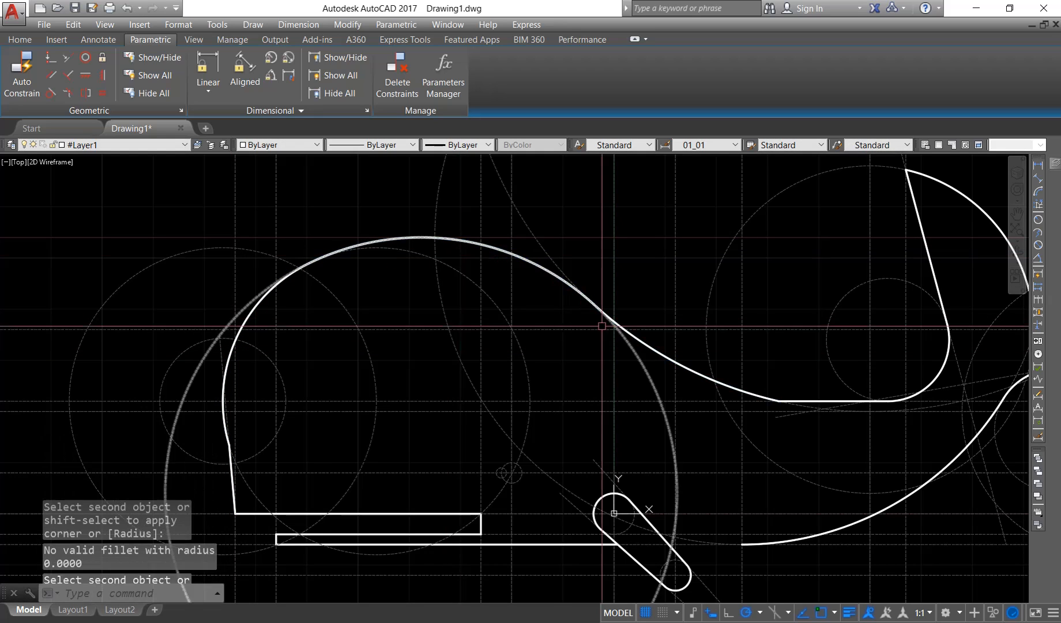
pyautogui.moveTo(555, 450); pyautogui.dragTo(559, 416, button='middle')
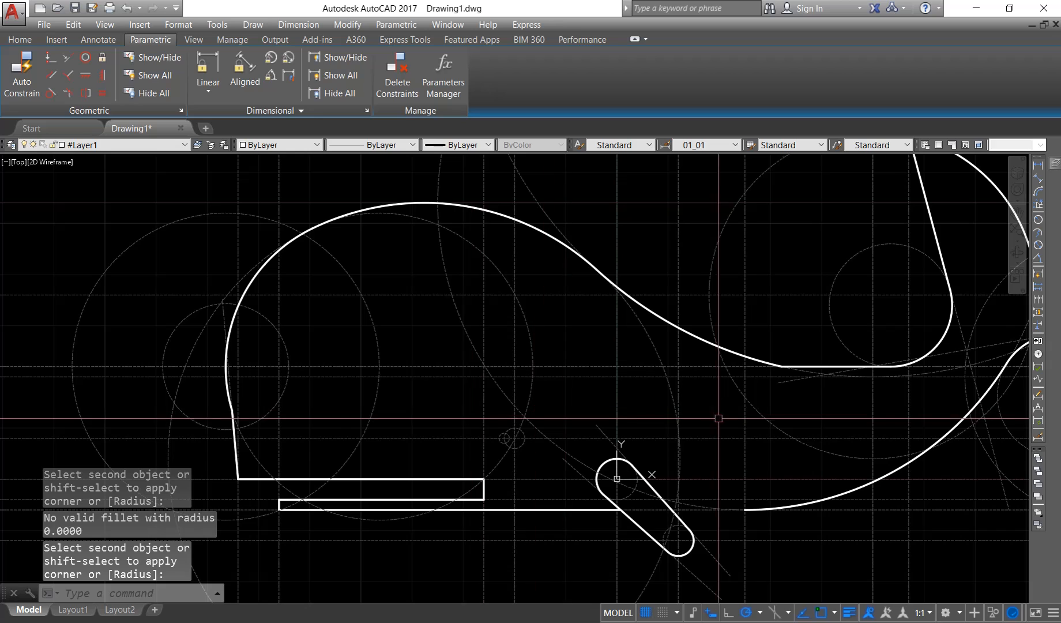
# - Draw a horizontal line closing the gap between the lower end of the belly arc and the slanted slot's edge
pyautogui.scroll(-5, 719, 418)
pyautogui.scroll(5, 595, 474)
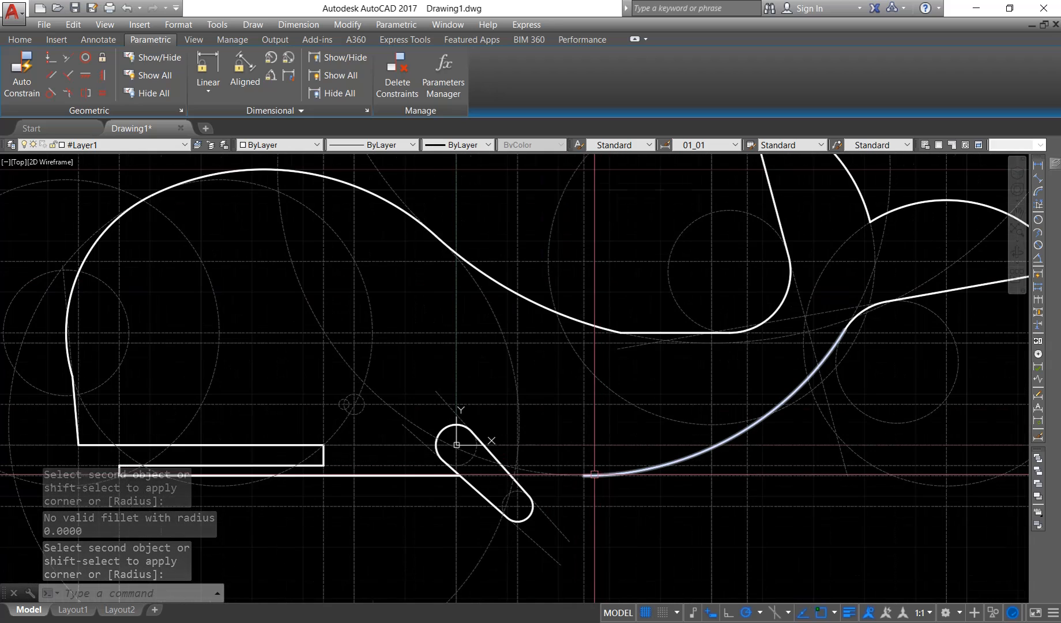
pyautogui.scroll(2, 595, 475)
pyautogui.press('Escape')
pyautogui.write('l')
pyautogui.press('Return')
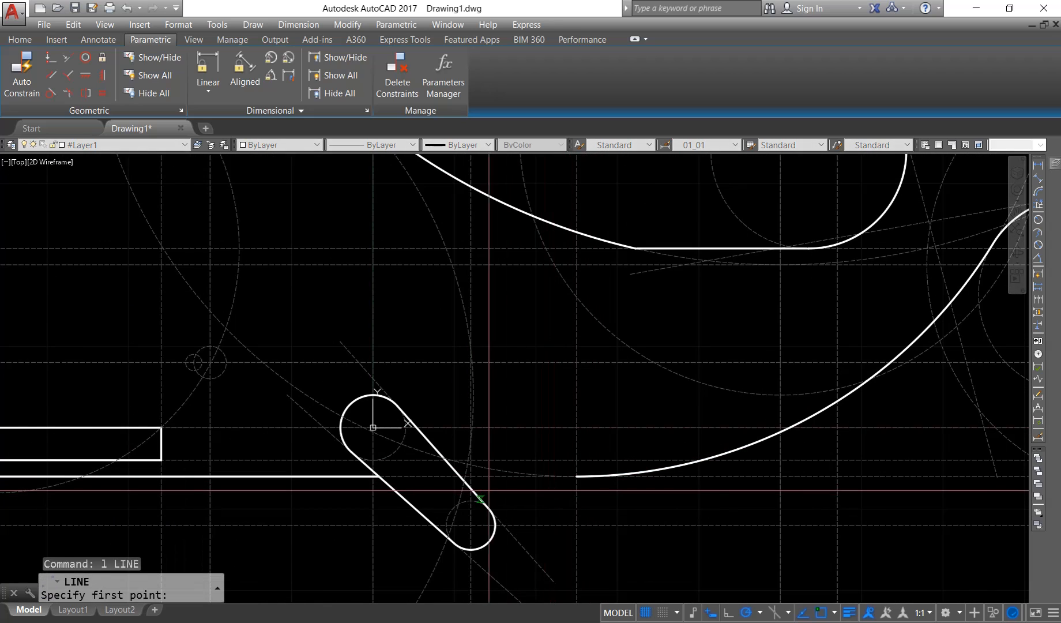
pyautogui.click(459, 476)
pyautogui.press('Escape')
pyautogui.scroll(-4, 577, 455)
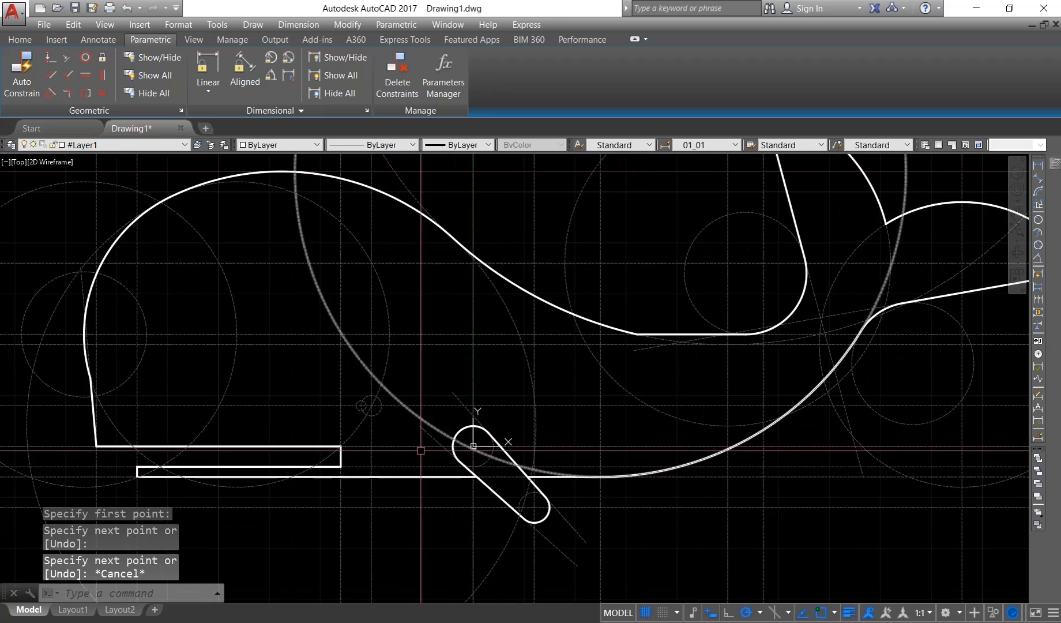
# - Draw a radius-2 circle on #Layer1 at the center of the larger of the two small construction circles
pyautogui.scroll(5, 470, 437)
pyautogui.write('c')
pyautogui.press('Return')
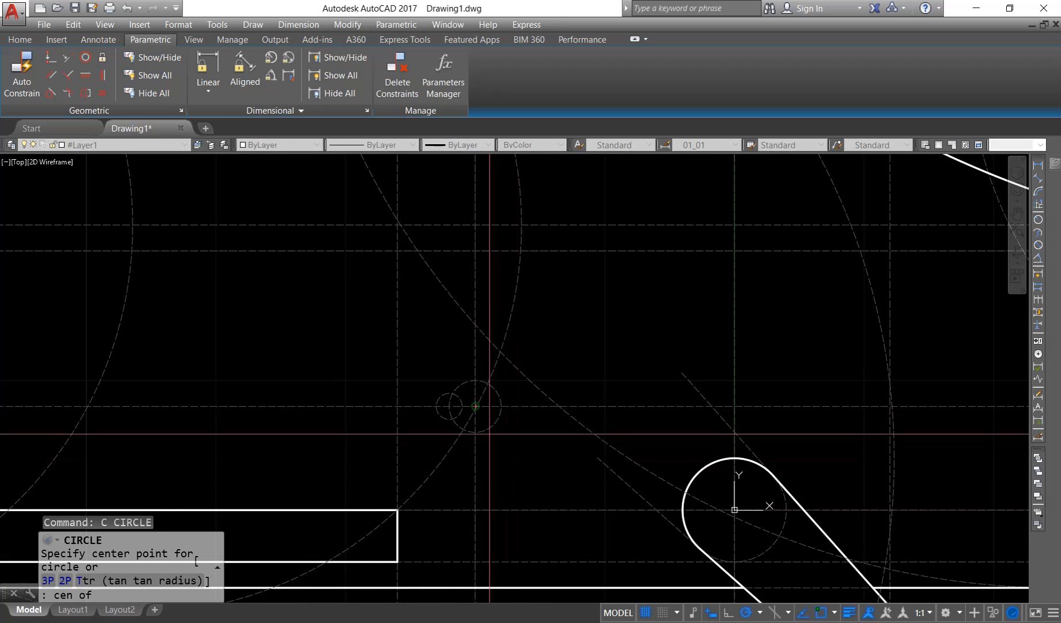
pyautogui.click(489, 433)
pyautogui.write('2')
pyautogui.press('Return')
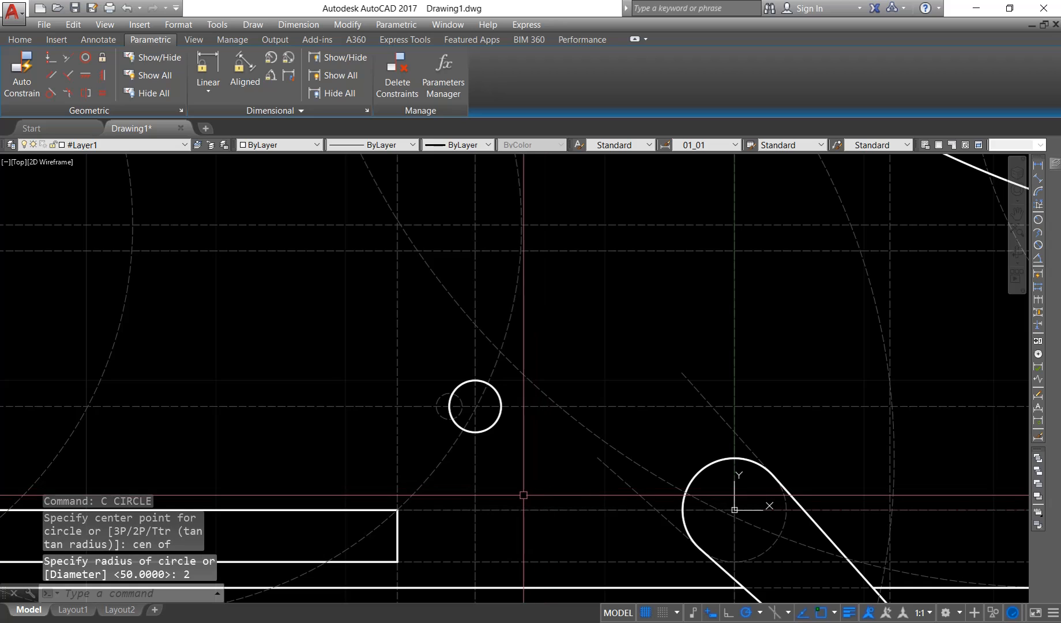
# - Draw a radius-1 circle inside the radius-2 circle, centered on the right quadrant of the smallest construction circle
pyautogui.write('c')
pyautogui.press('Return')
pyautogui.click(463, 406)
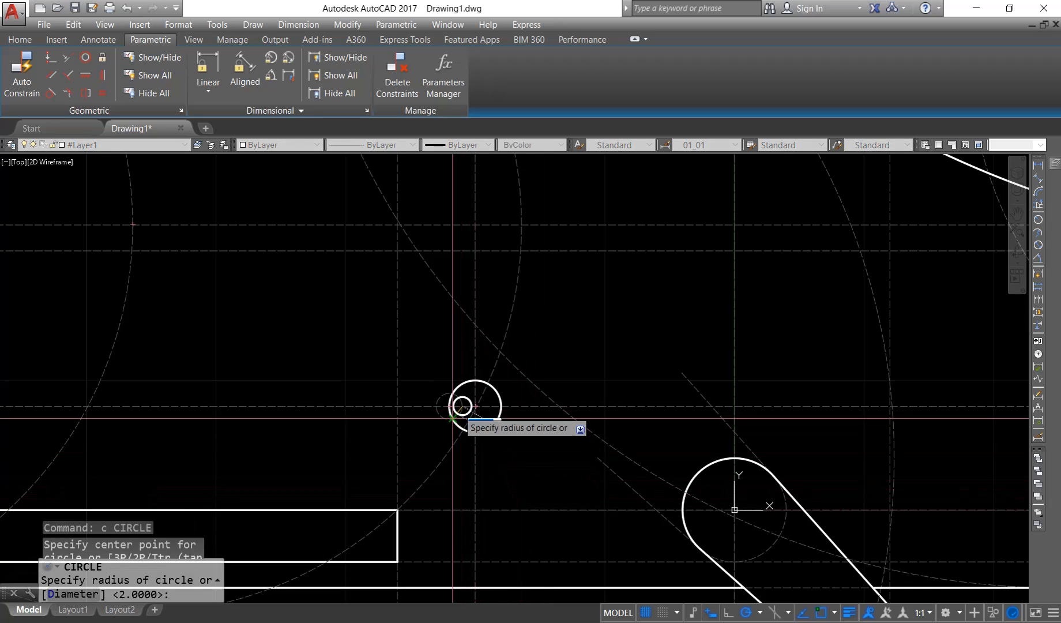
pyautogui.write('1')
pyautogui.press('Return')
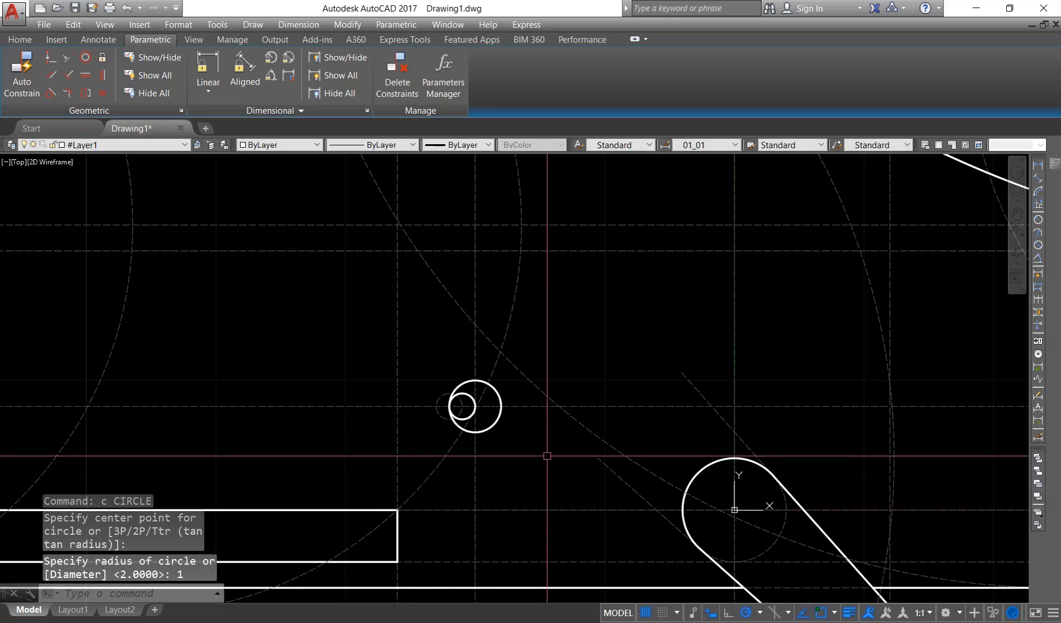
# - Zoom to a window around the complete traced outline and look it over
pyautogui.scroll(-4, 548, 456)
pyautogui.scroll(-3, 548, 456)
pyautogui.scroll(2, 565, 427)
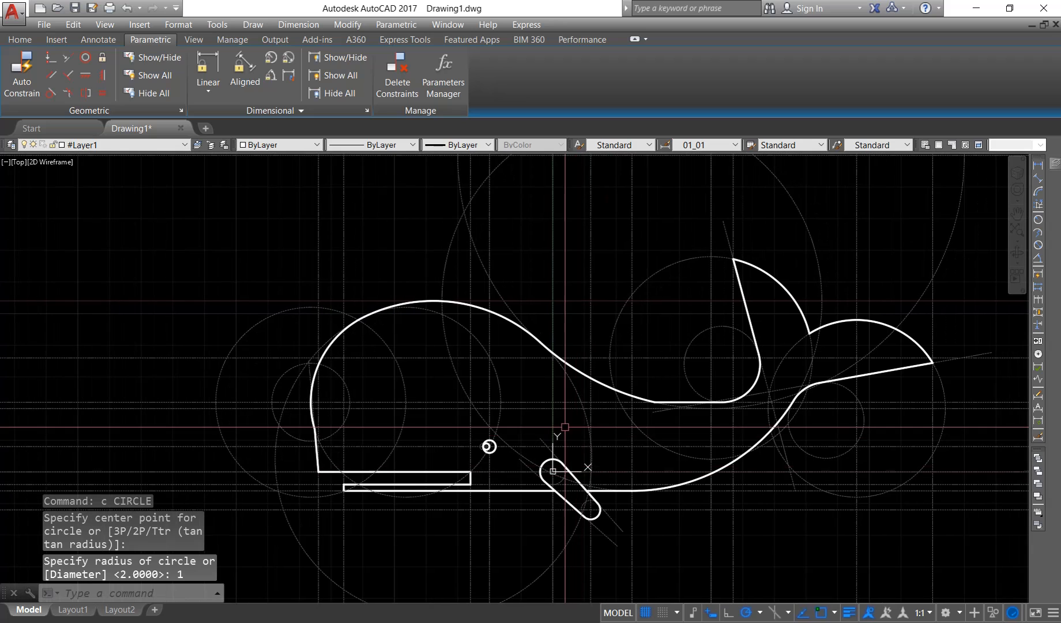
pyautogui.middleClick(564, 434)
pyautogui.middleClick(563, 434)
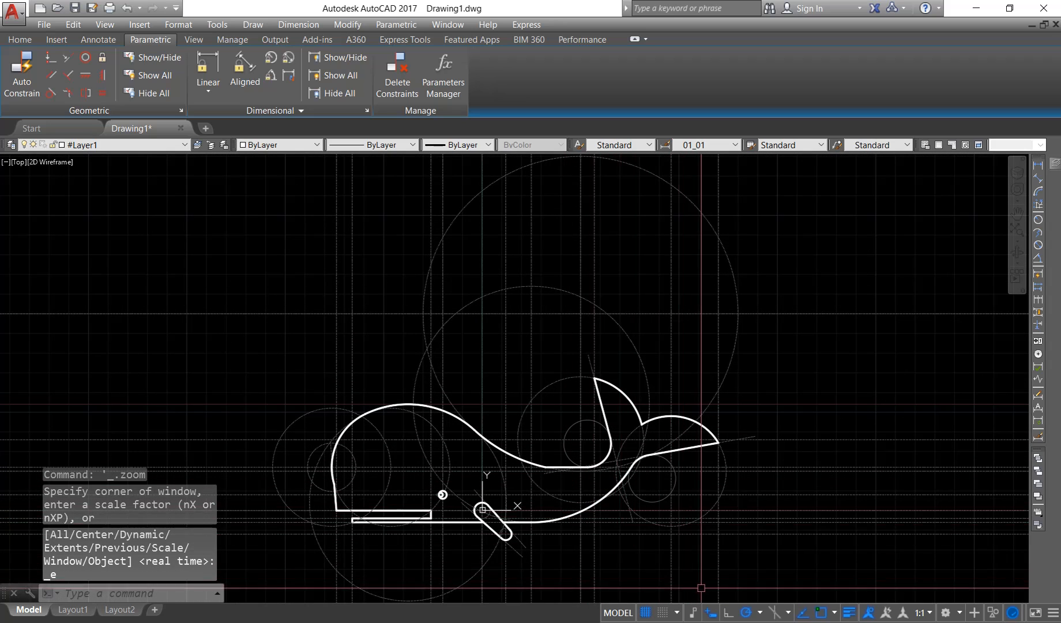
pyautogui.write('z')
pyautogui.press('Return')
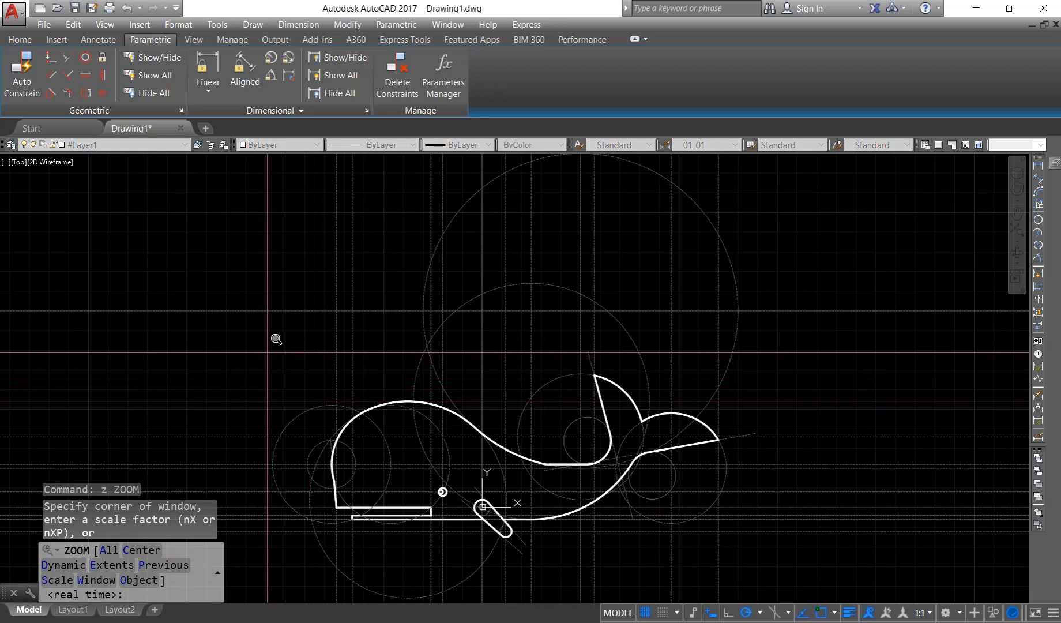
pyautogui.click(262, 352)
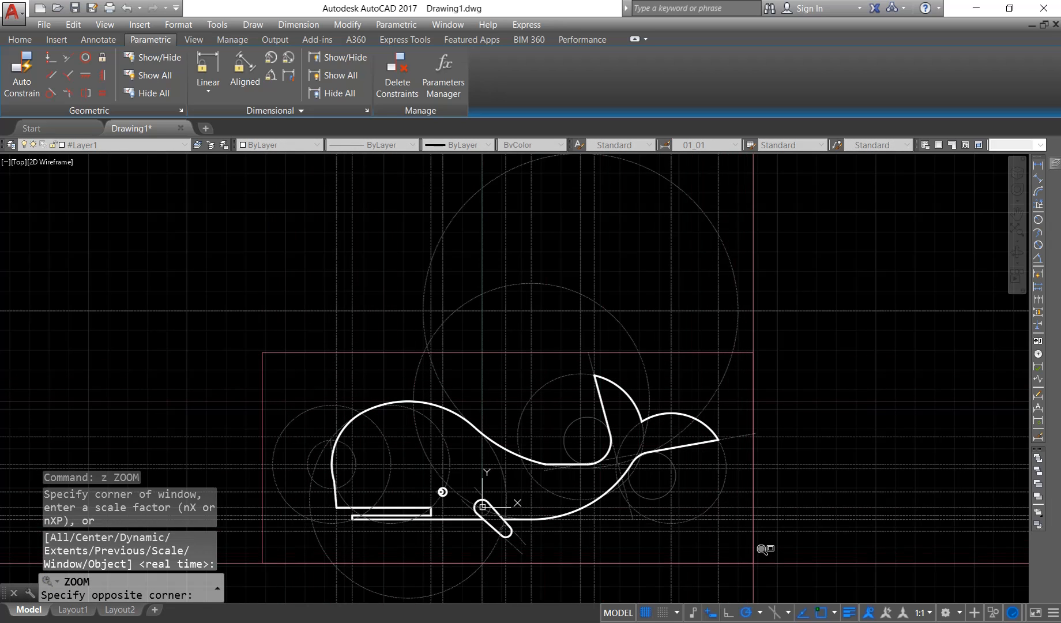
pyautogui.click(756, 570)
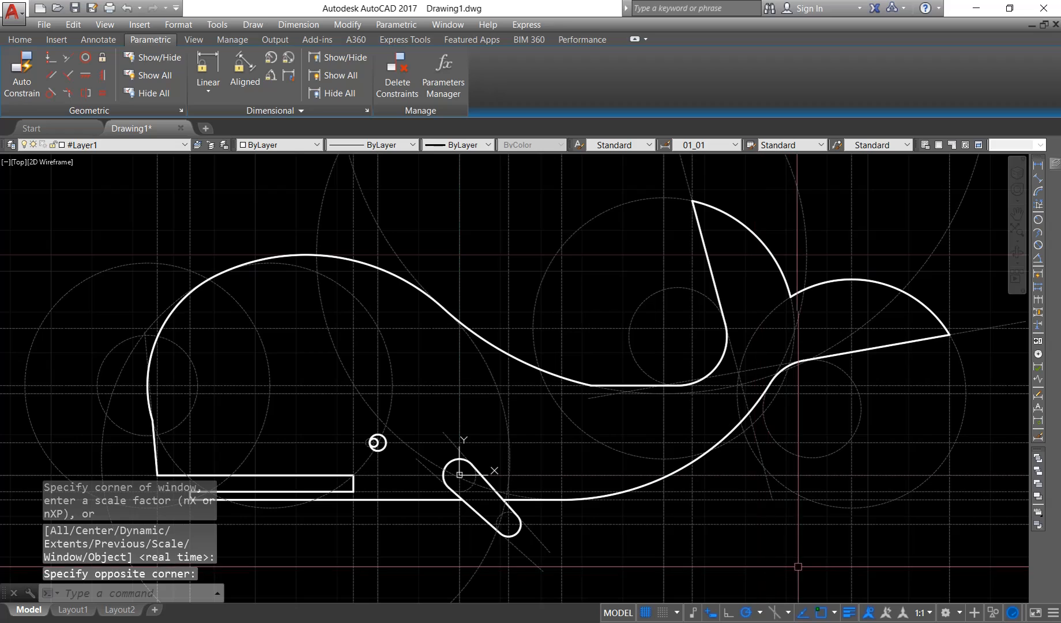
pyautogui.click(901, 573)
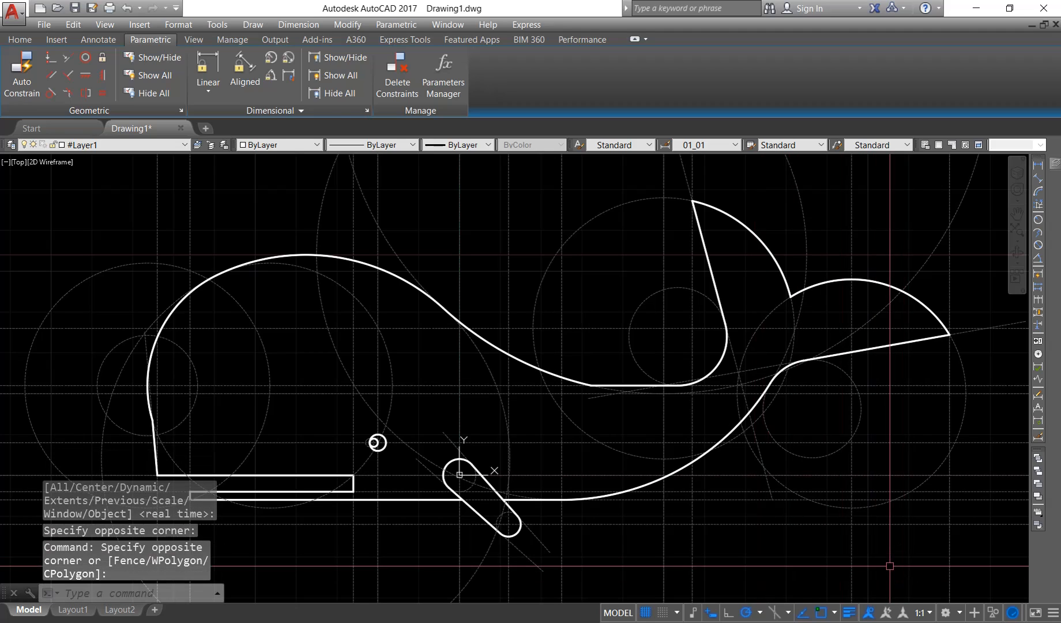